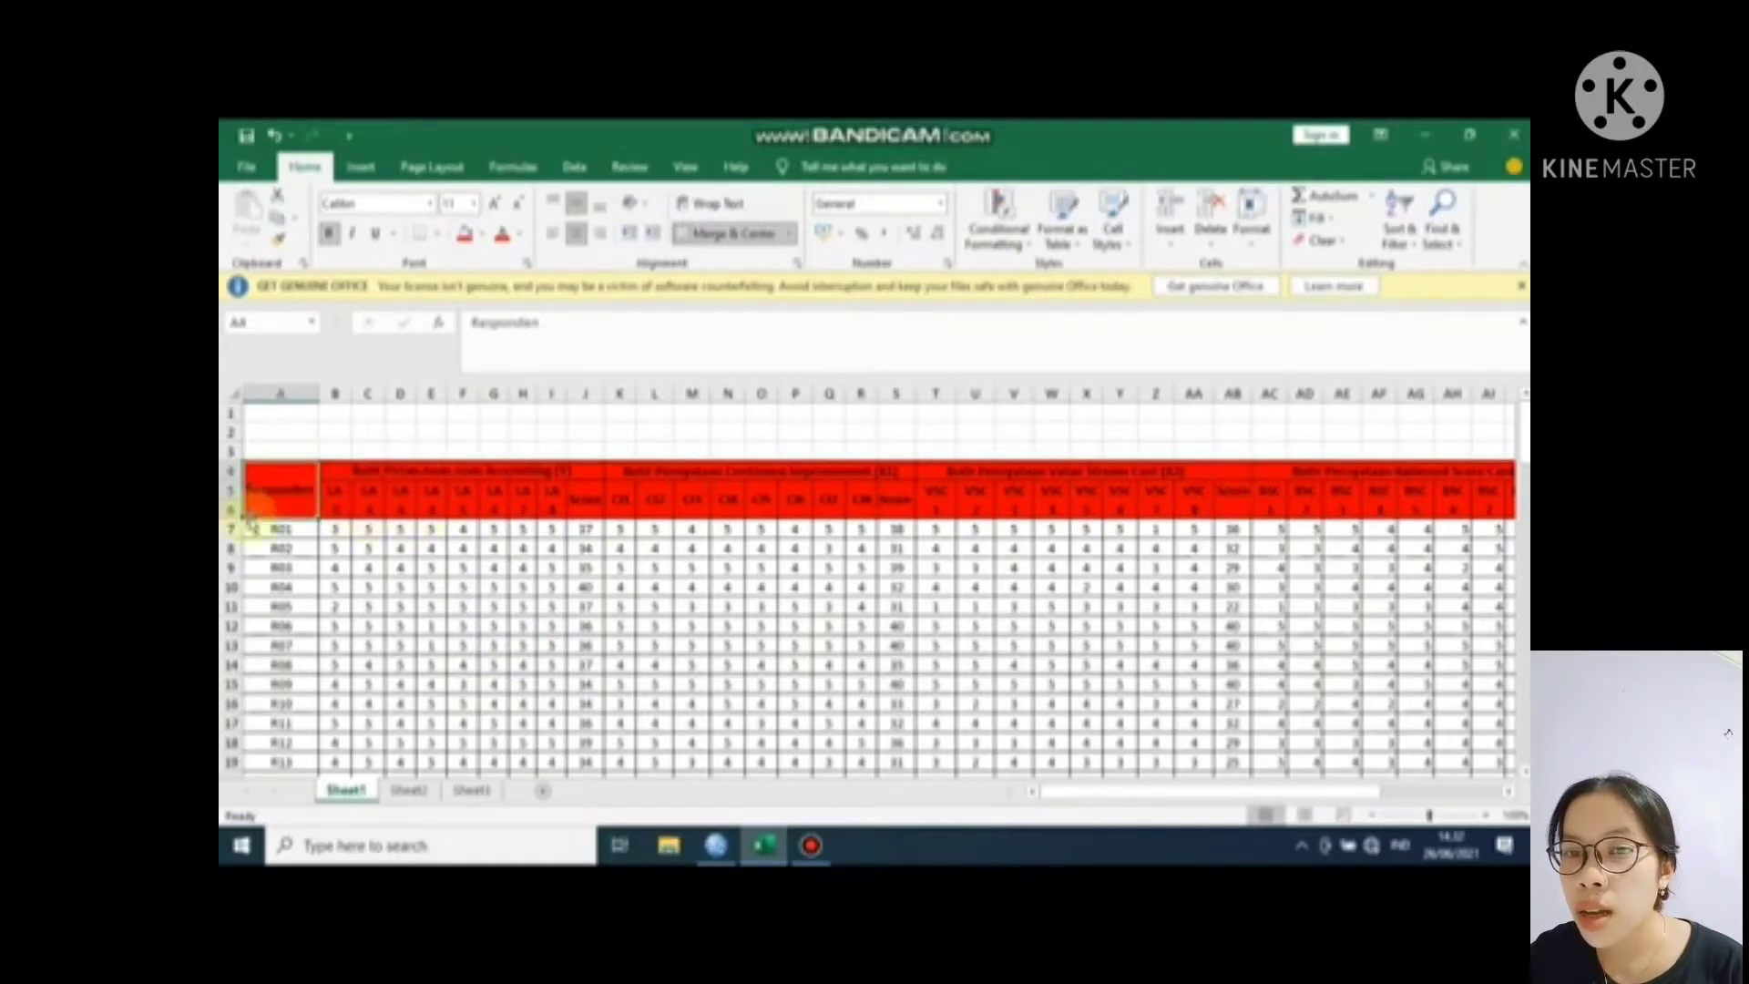
mouse_move(293, 497)
mouse_down()
mouse_move(1377, 497)
mouse_move(963, 472)
mouse_move(281, 484)
mouse_up()
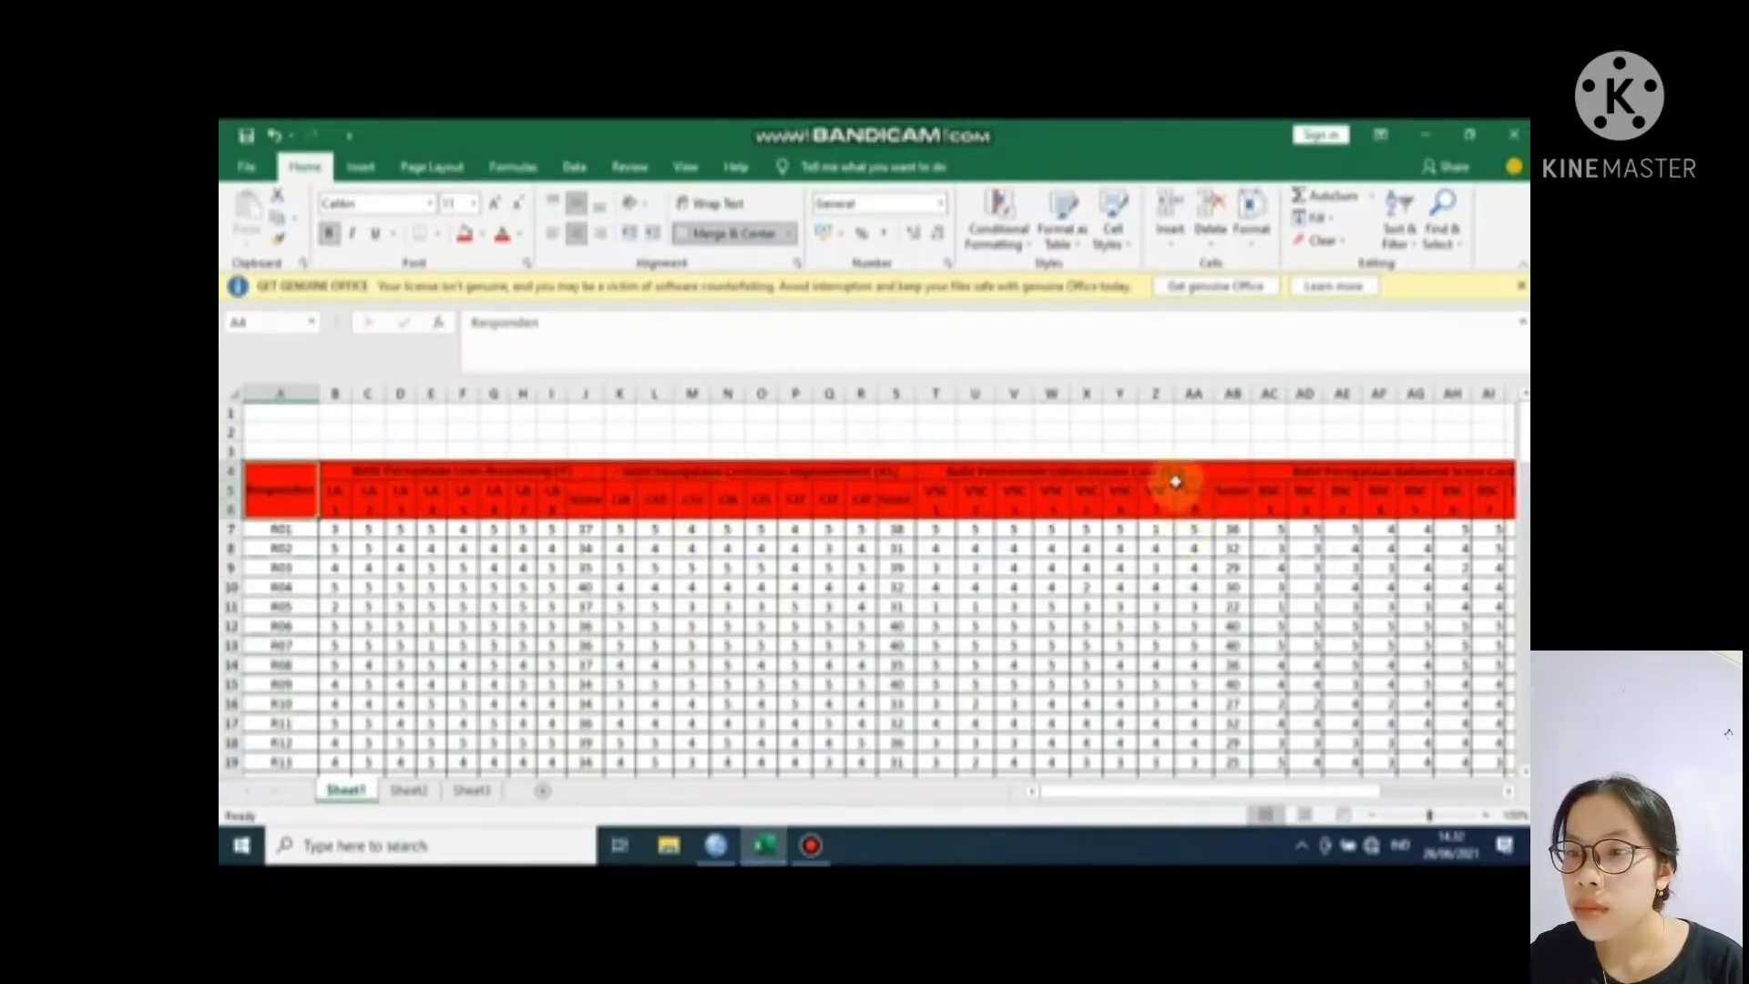
drag(1262, 793, 1185, 791)
mouse_move(1525, 428)
mouse_down()
mouse_move(1519, 736)
mouse_move(1523, 434)
mouse_up()
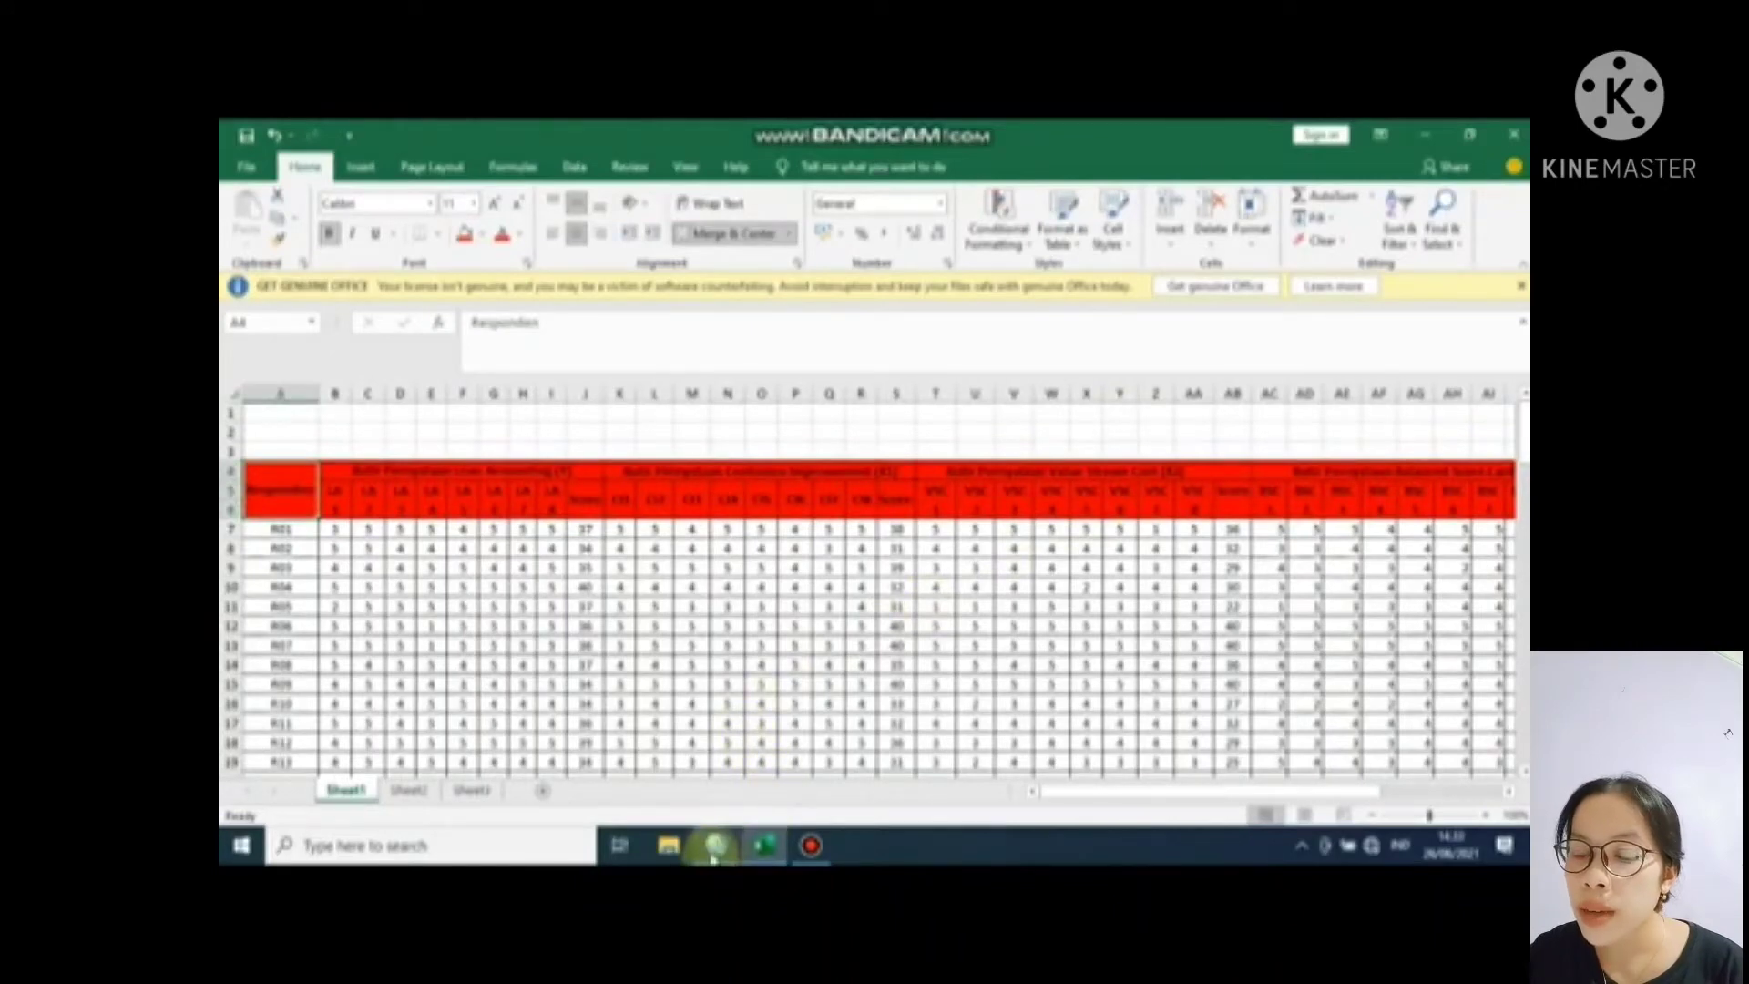
- Copy the variable names LA1 through JIT8 (A1:A40) from column A of Sheet3 in the Excel workbook
mouse_move(715, 856)
click(720, 756)
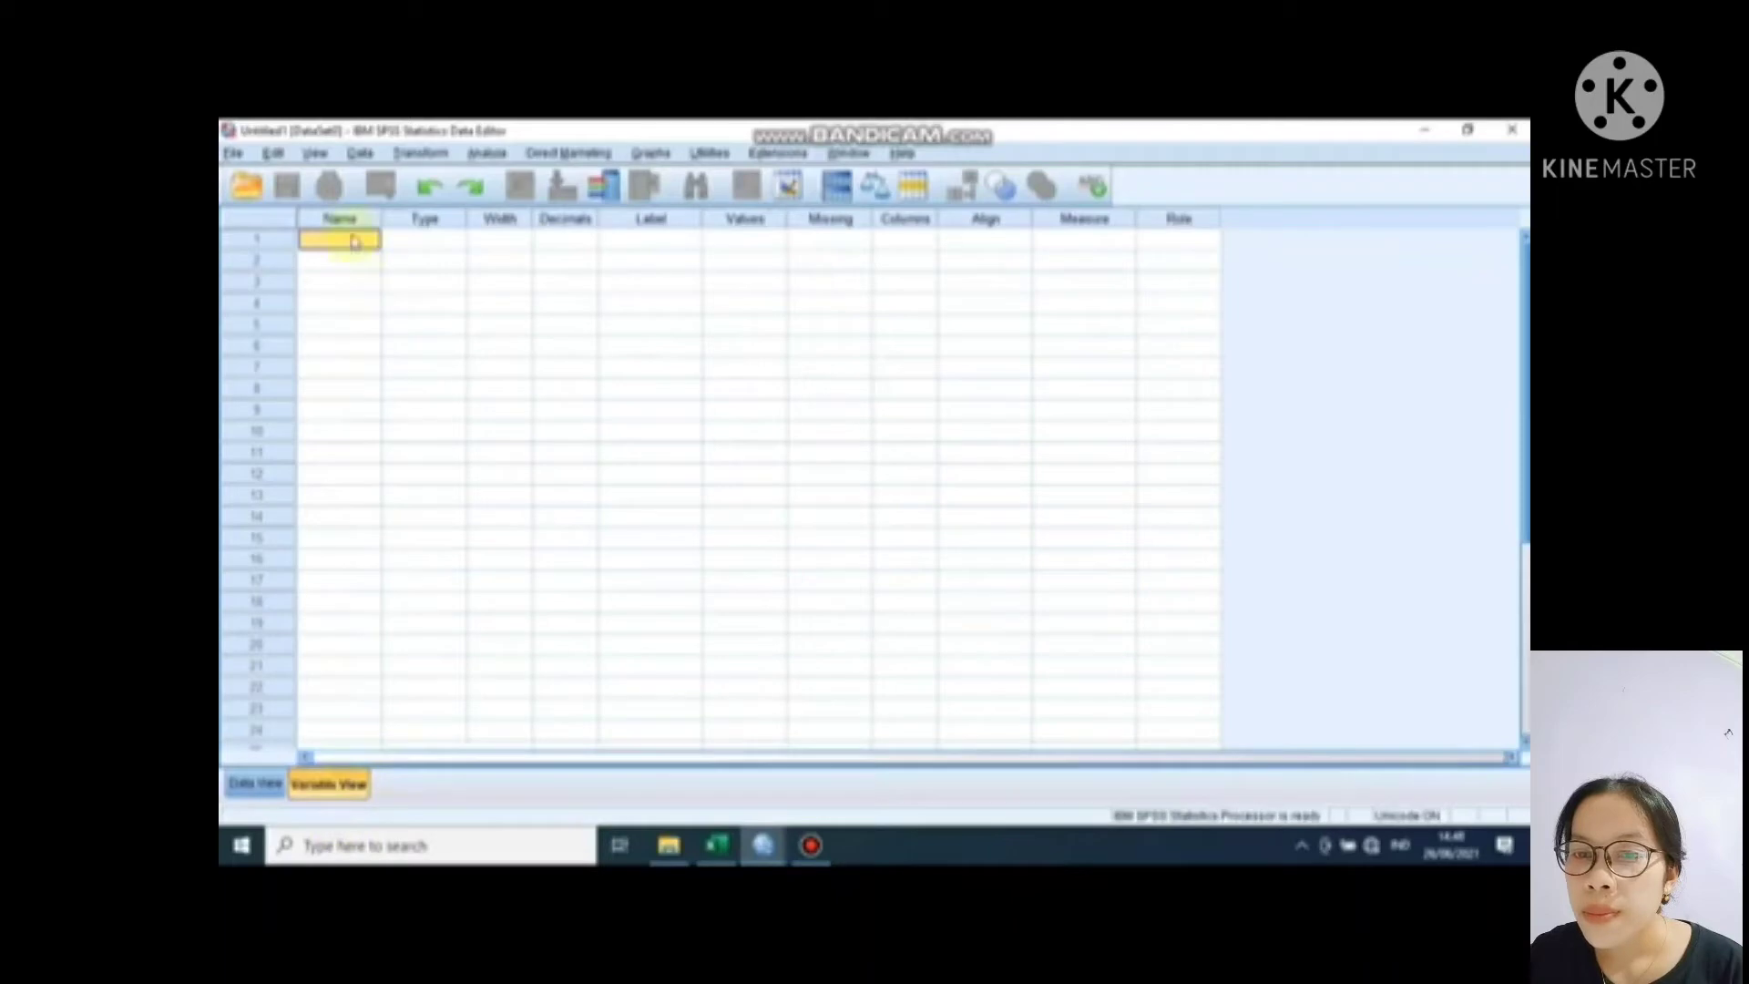
click(717, 845)
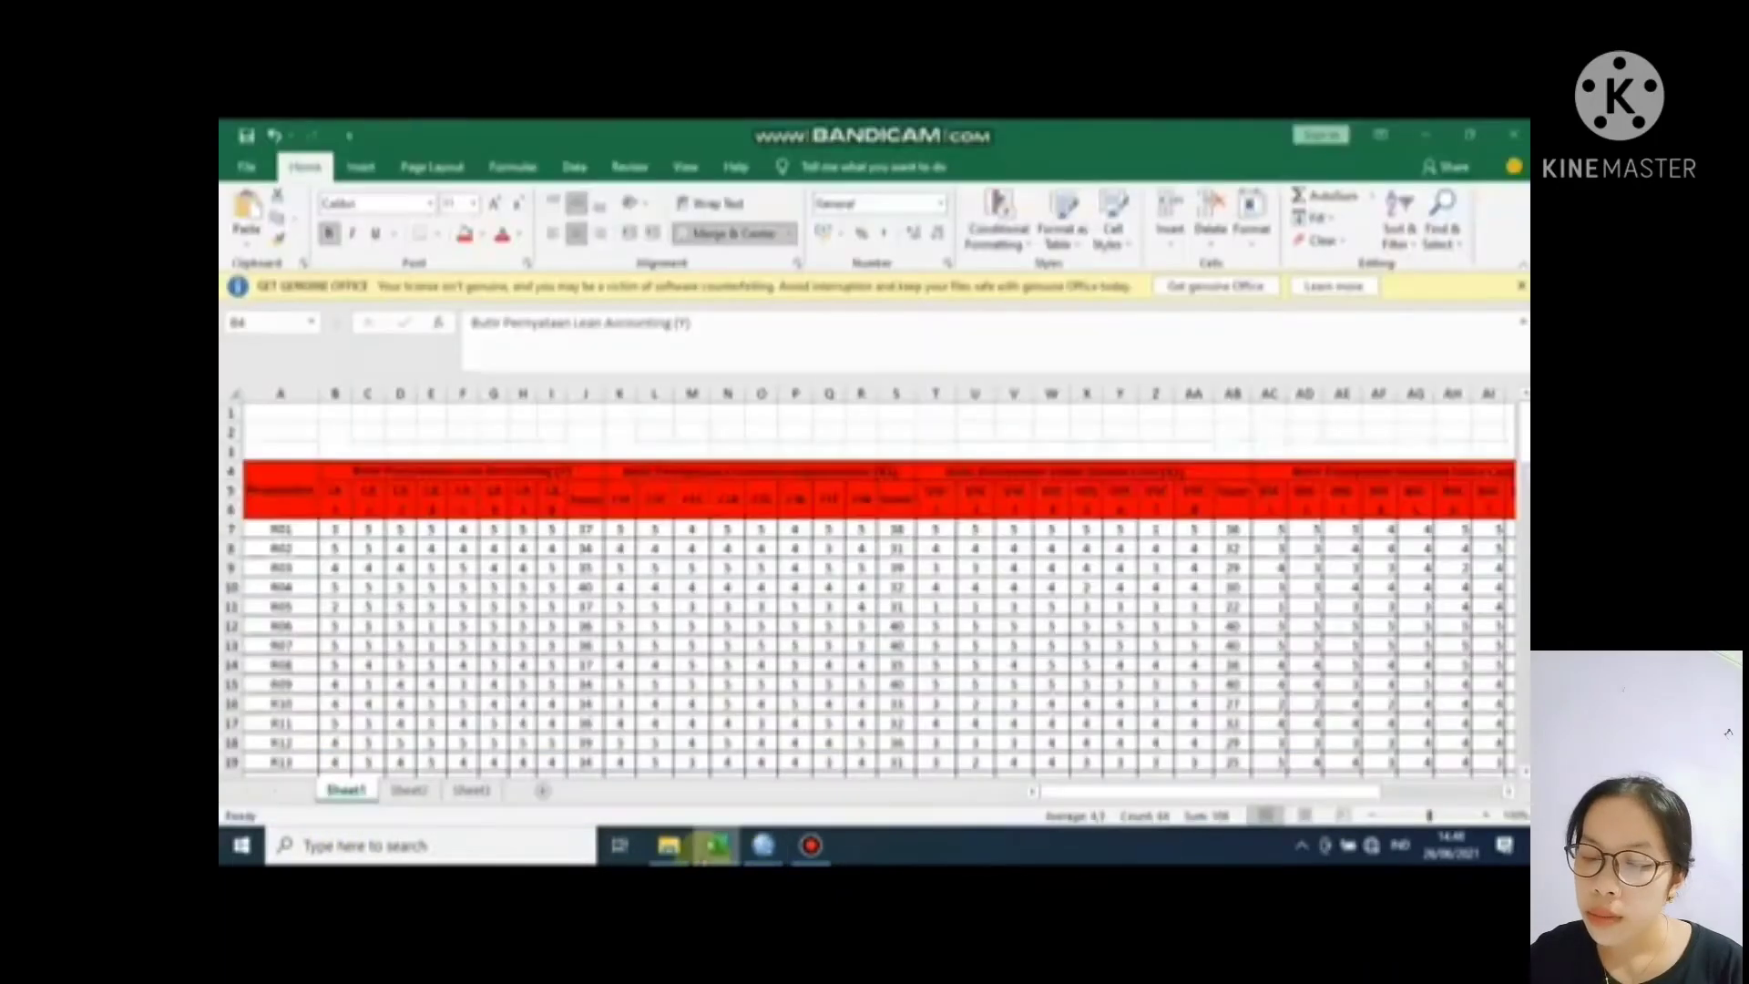
click(471, 789)
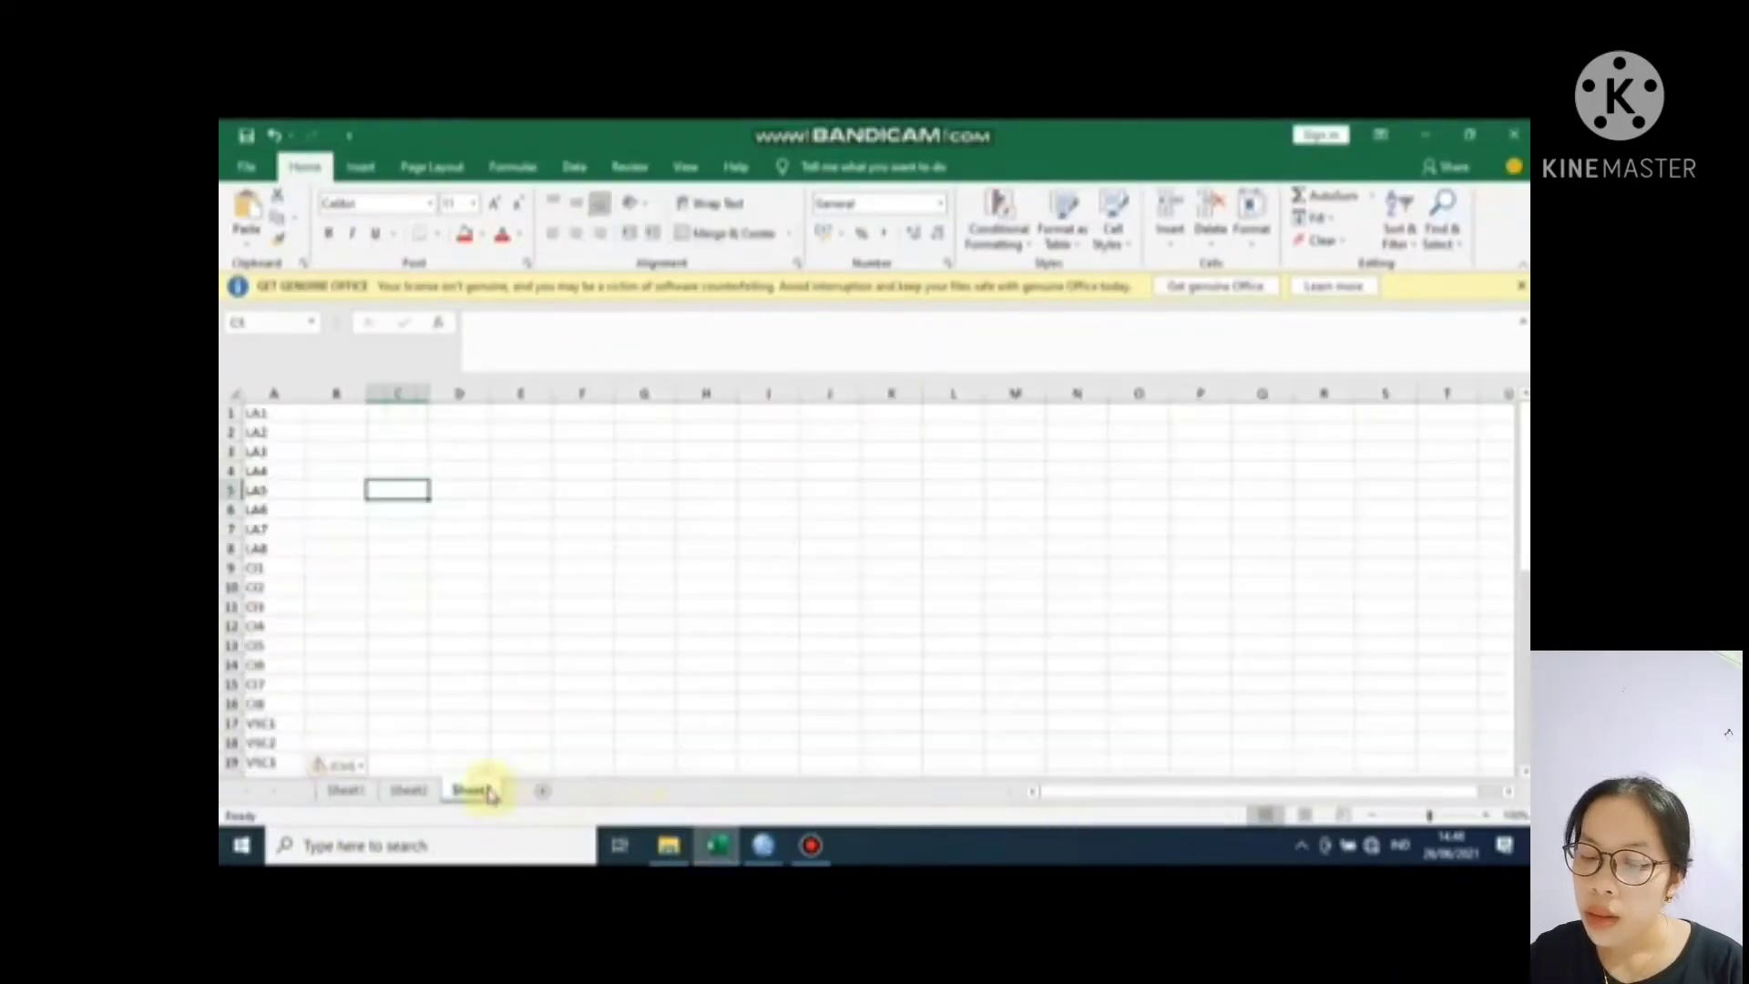
drag(273, 415, 266, 740)
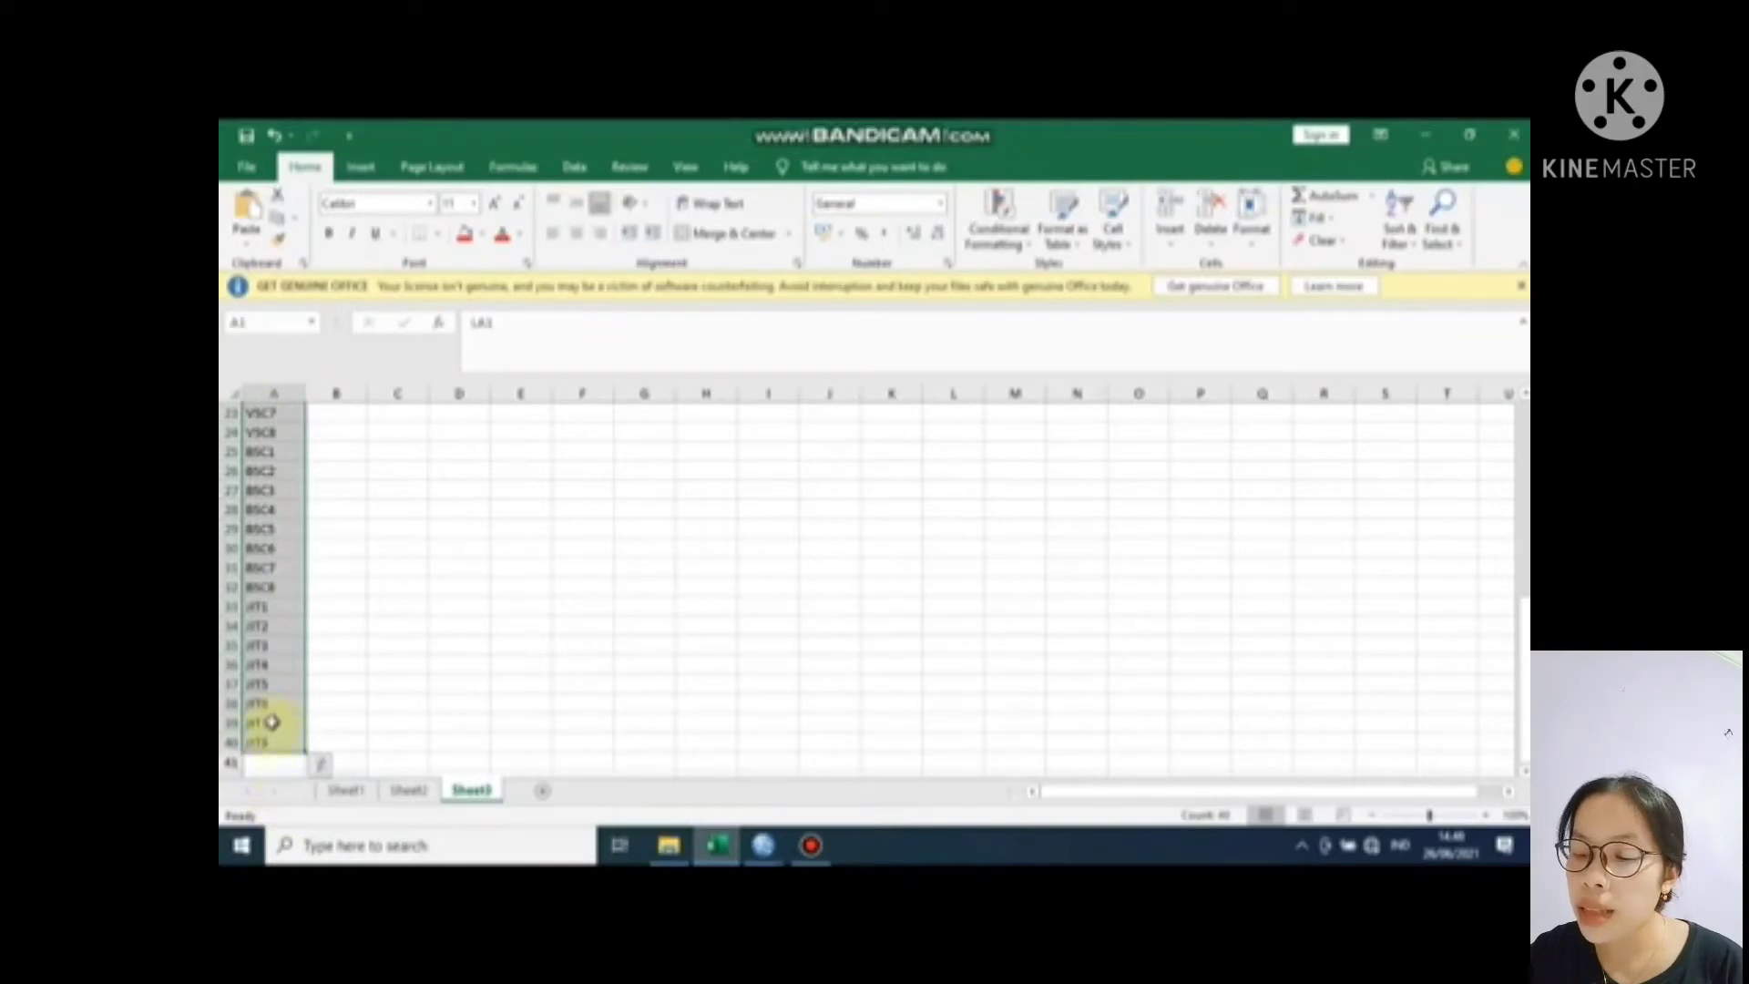
key(ctrl+c)
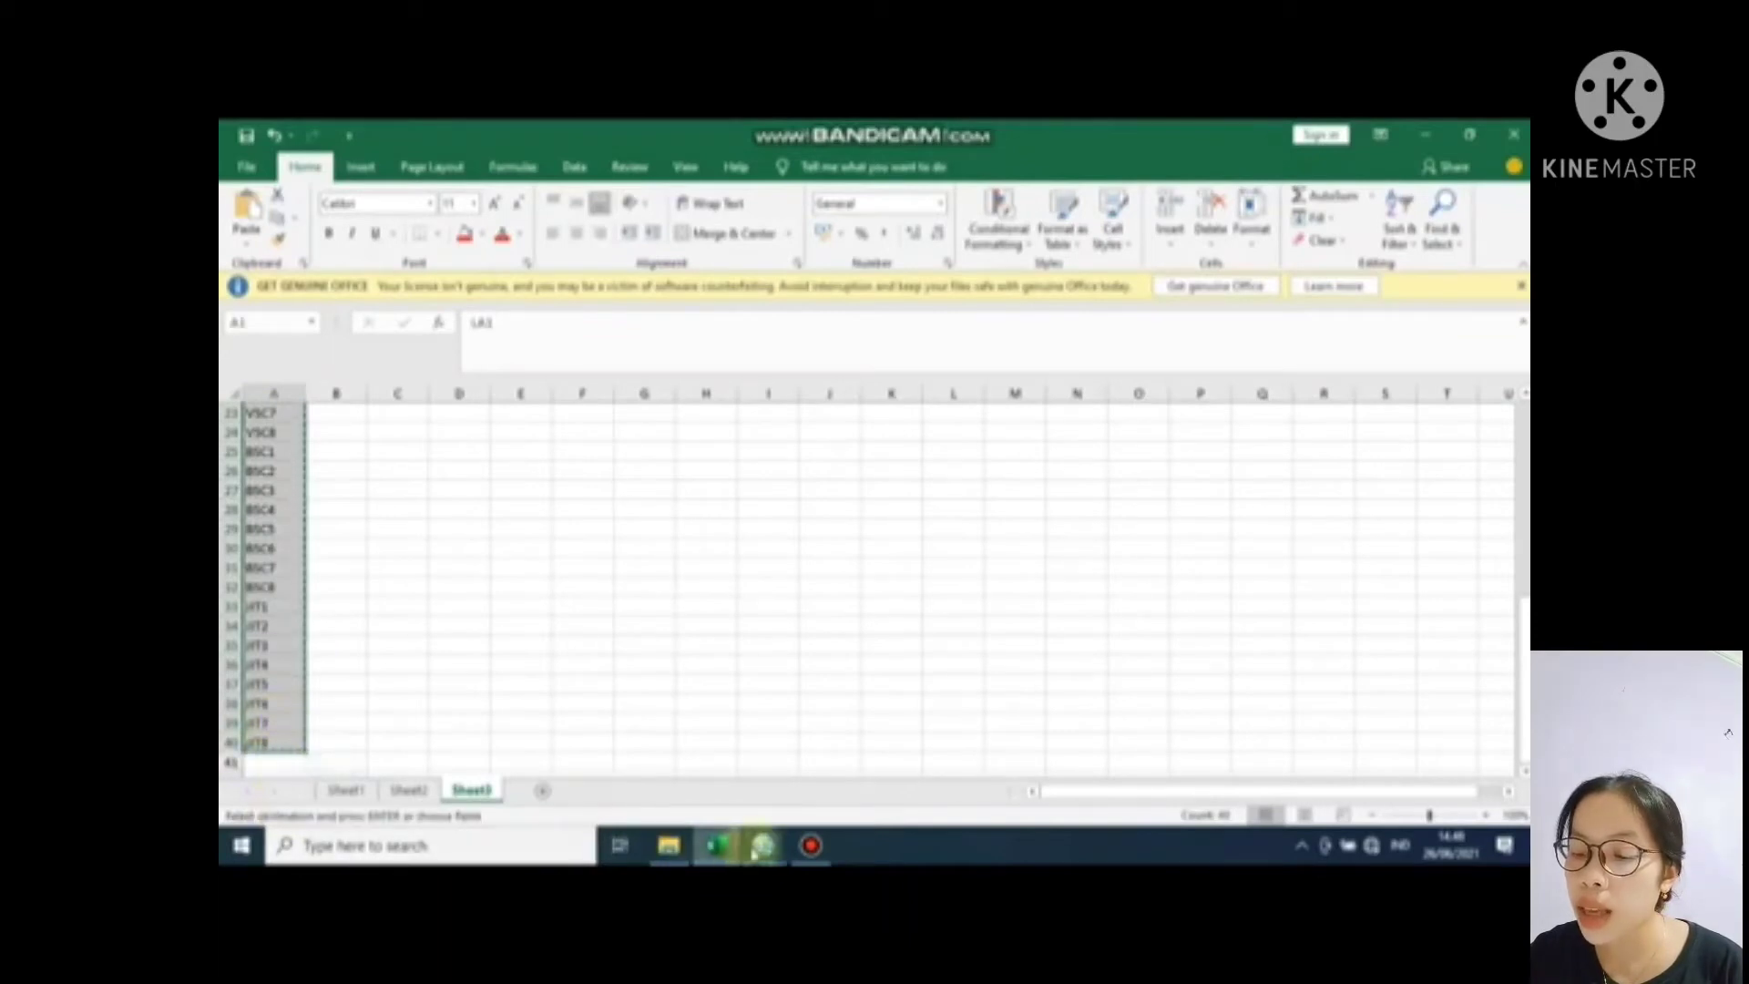
- Switch to SPSS Statistics and paste the copied variable names into the Name column of Variable View, starting at row 1
mouse_move(756, 851)
click(664, 772)
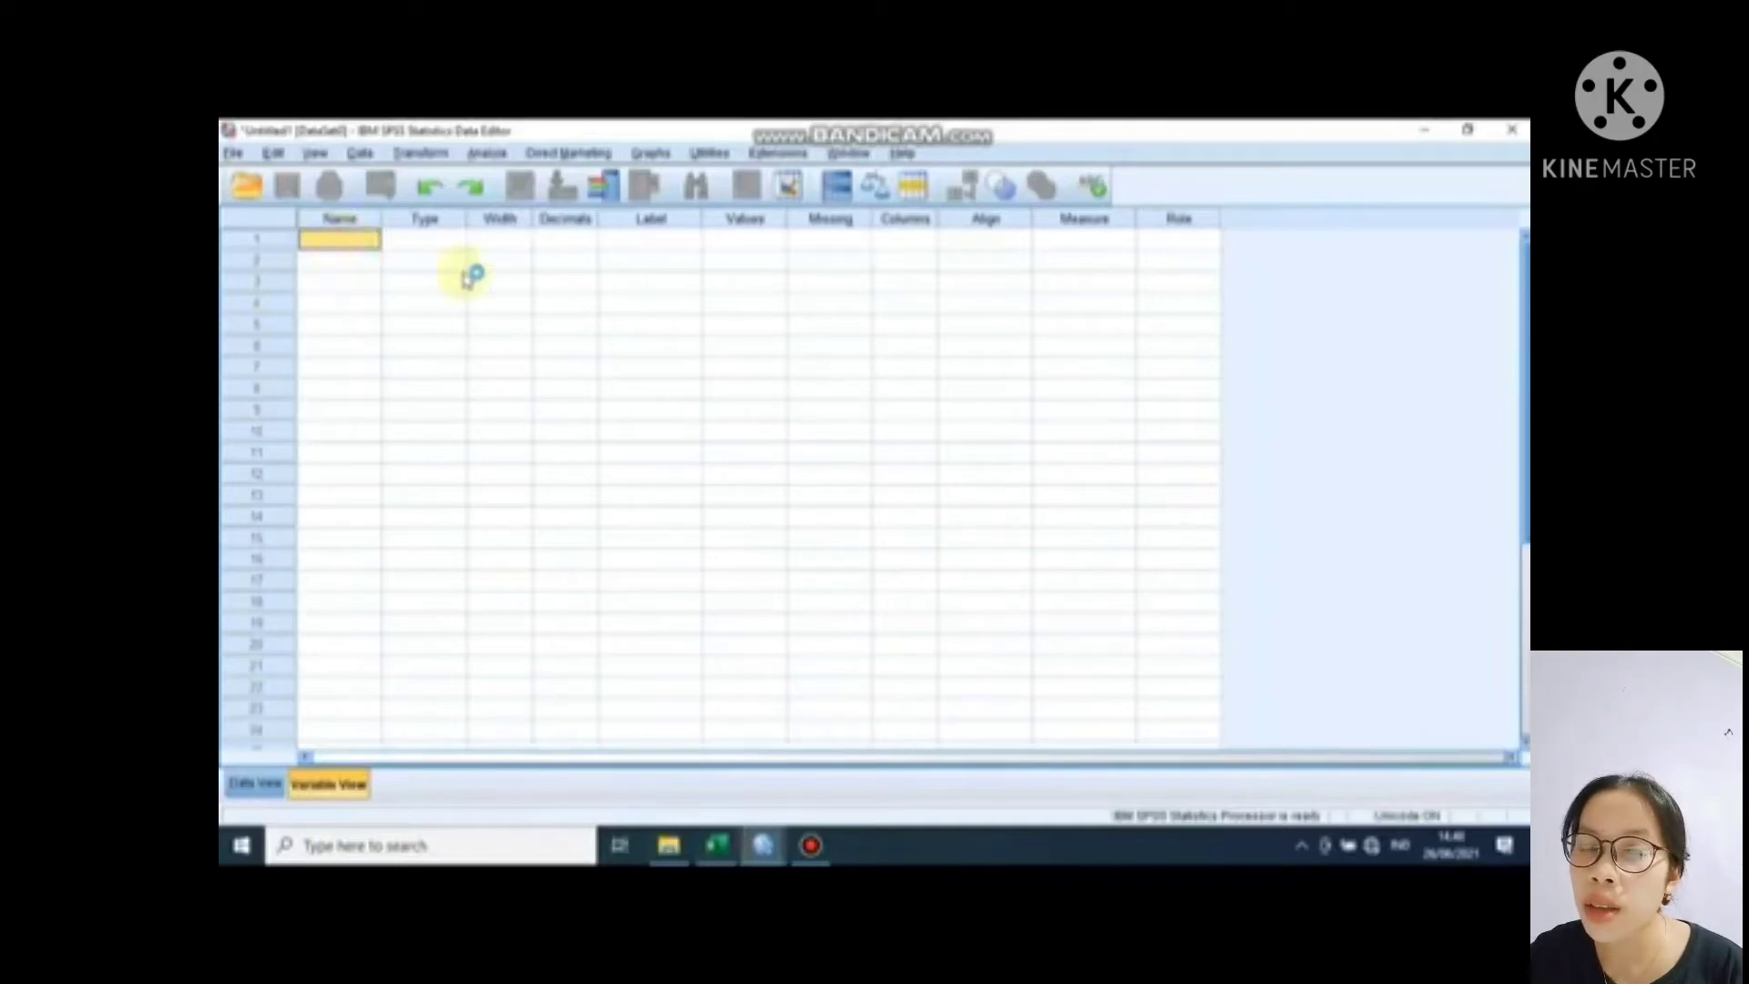
key(ctrl+v)
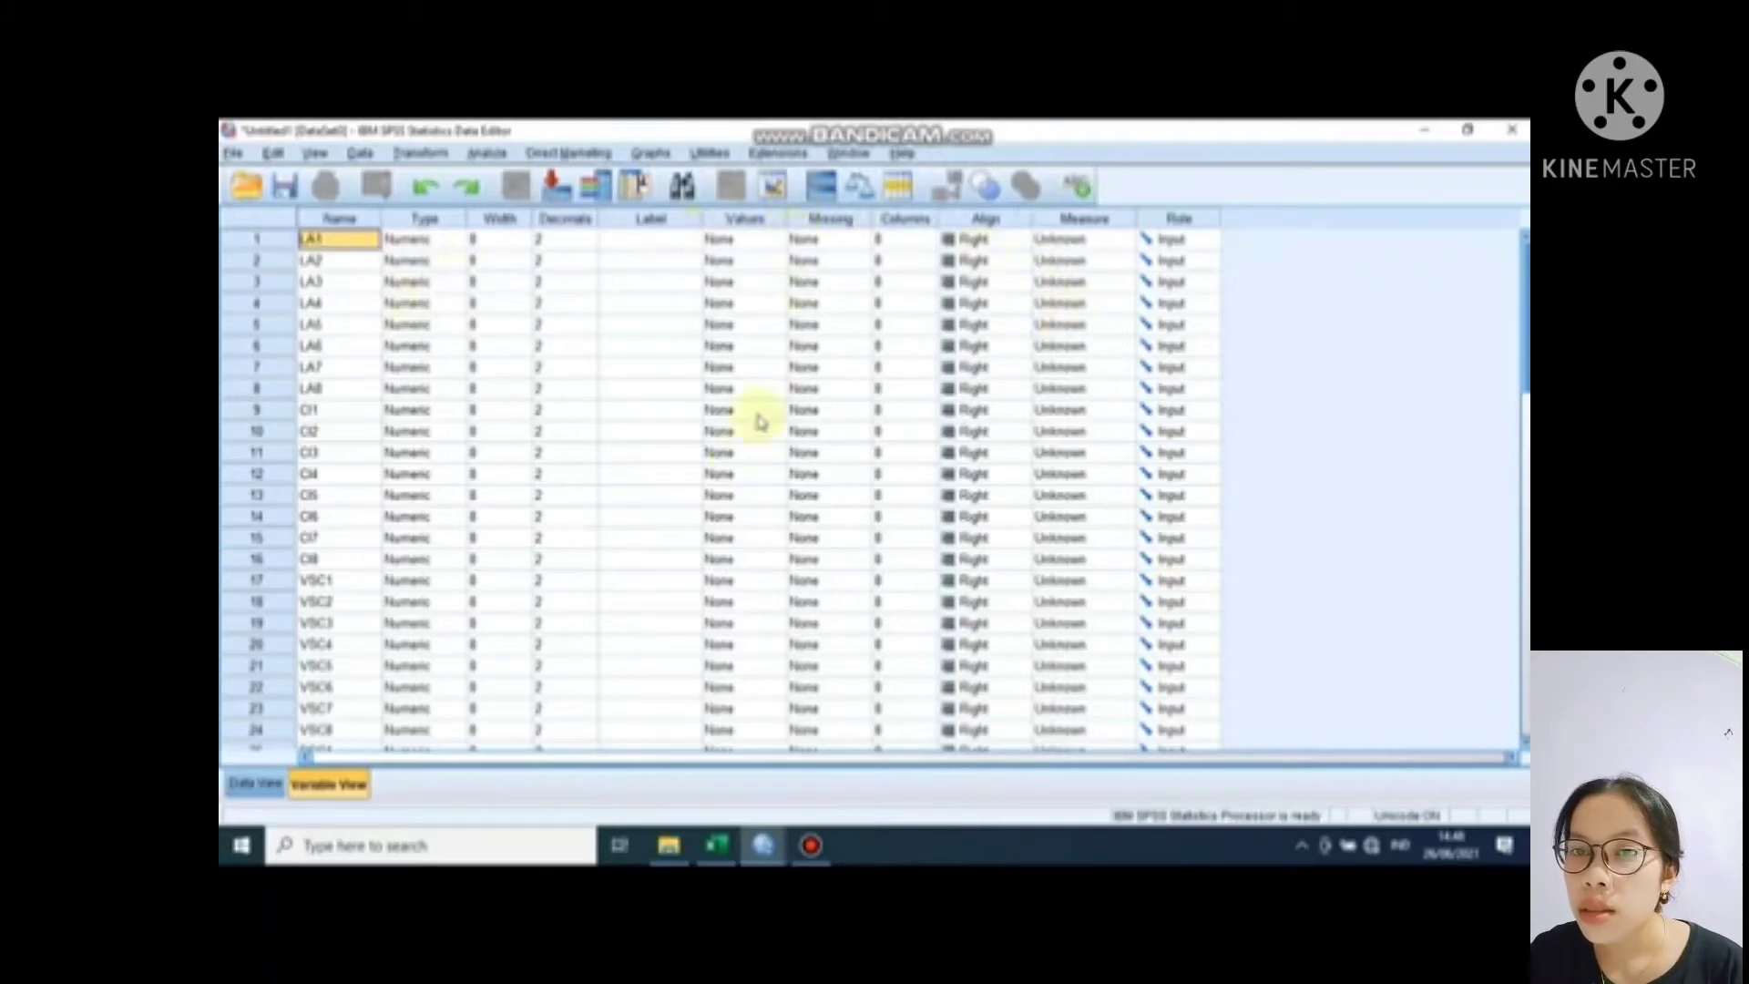
- Set the measurement level to Scale for all 40 variables, from LA1 through JIT8
click(1084, 219)
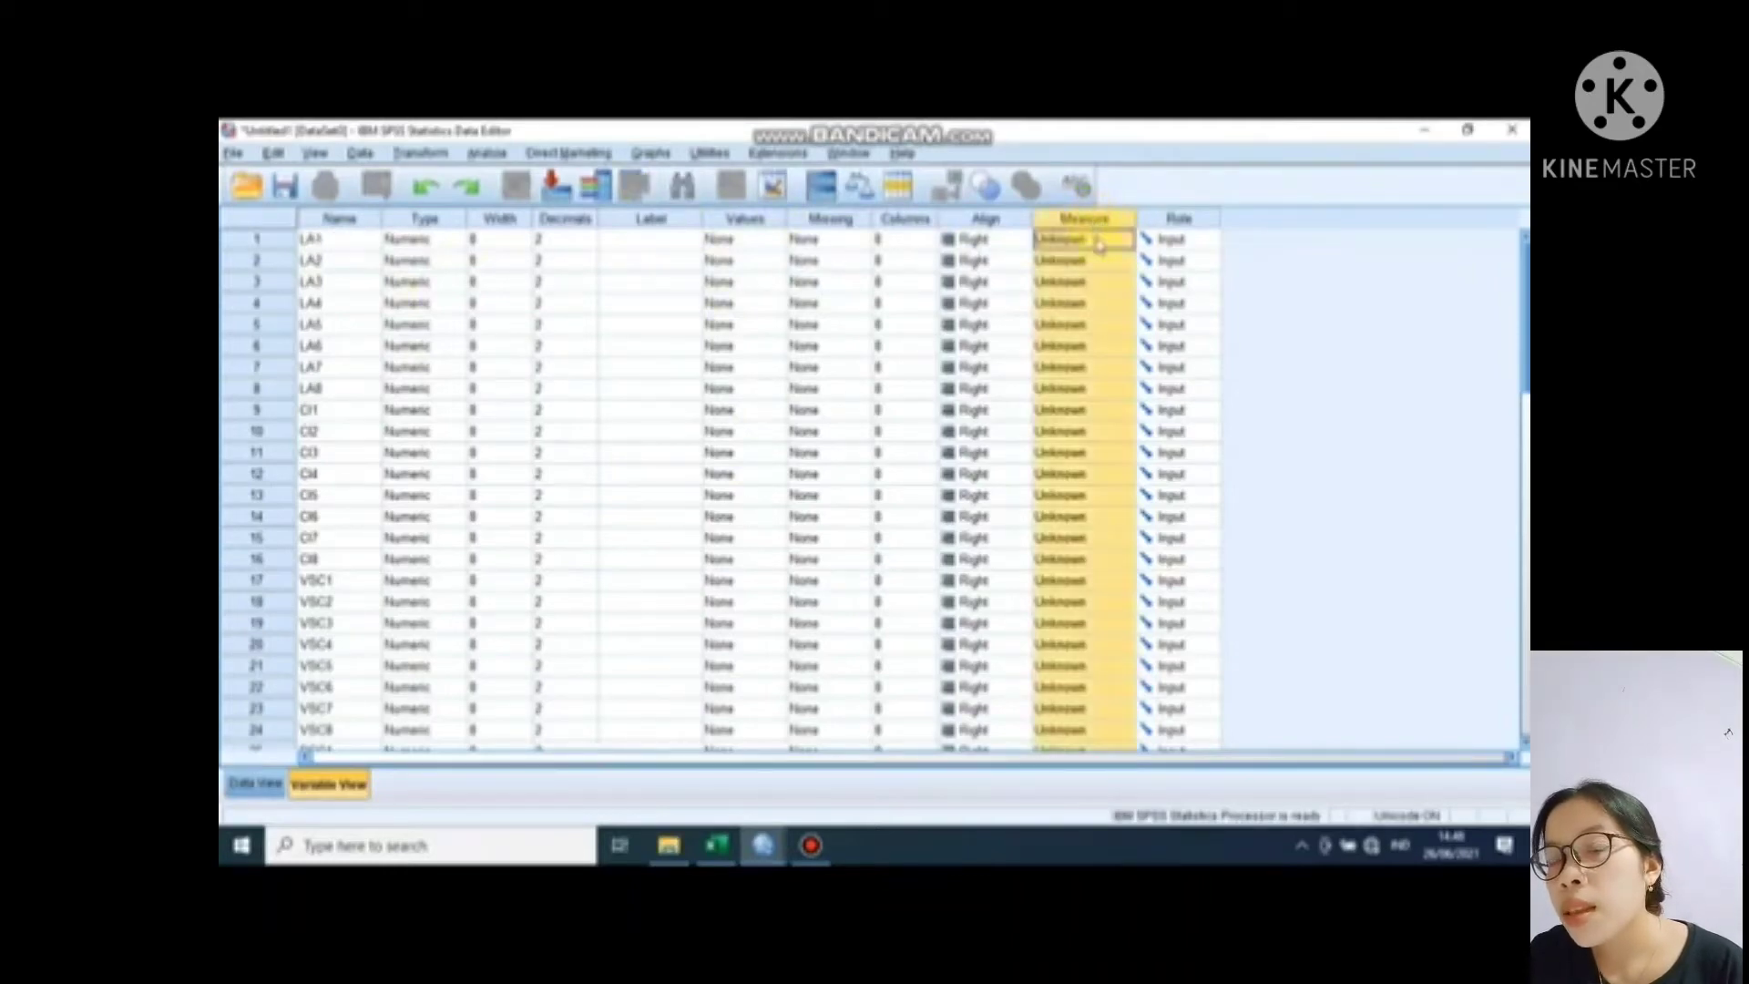
click(1104, 240)
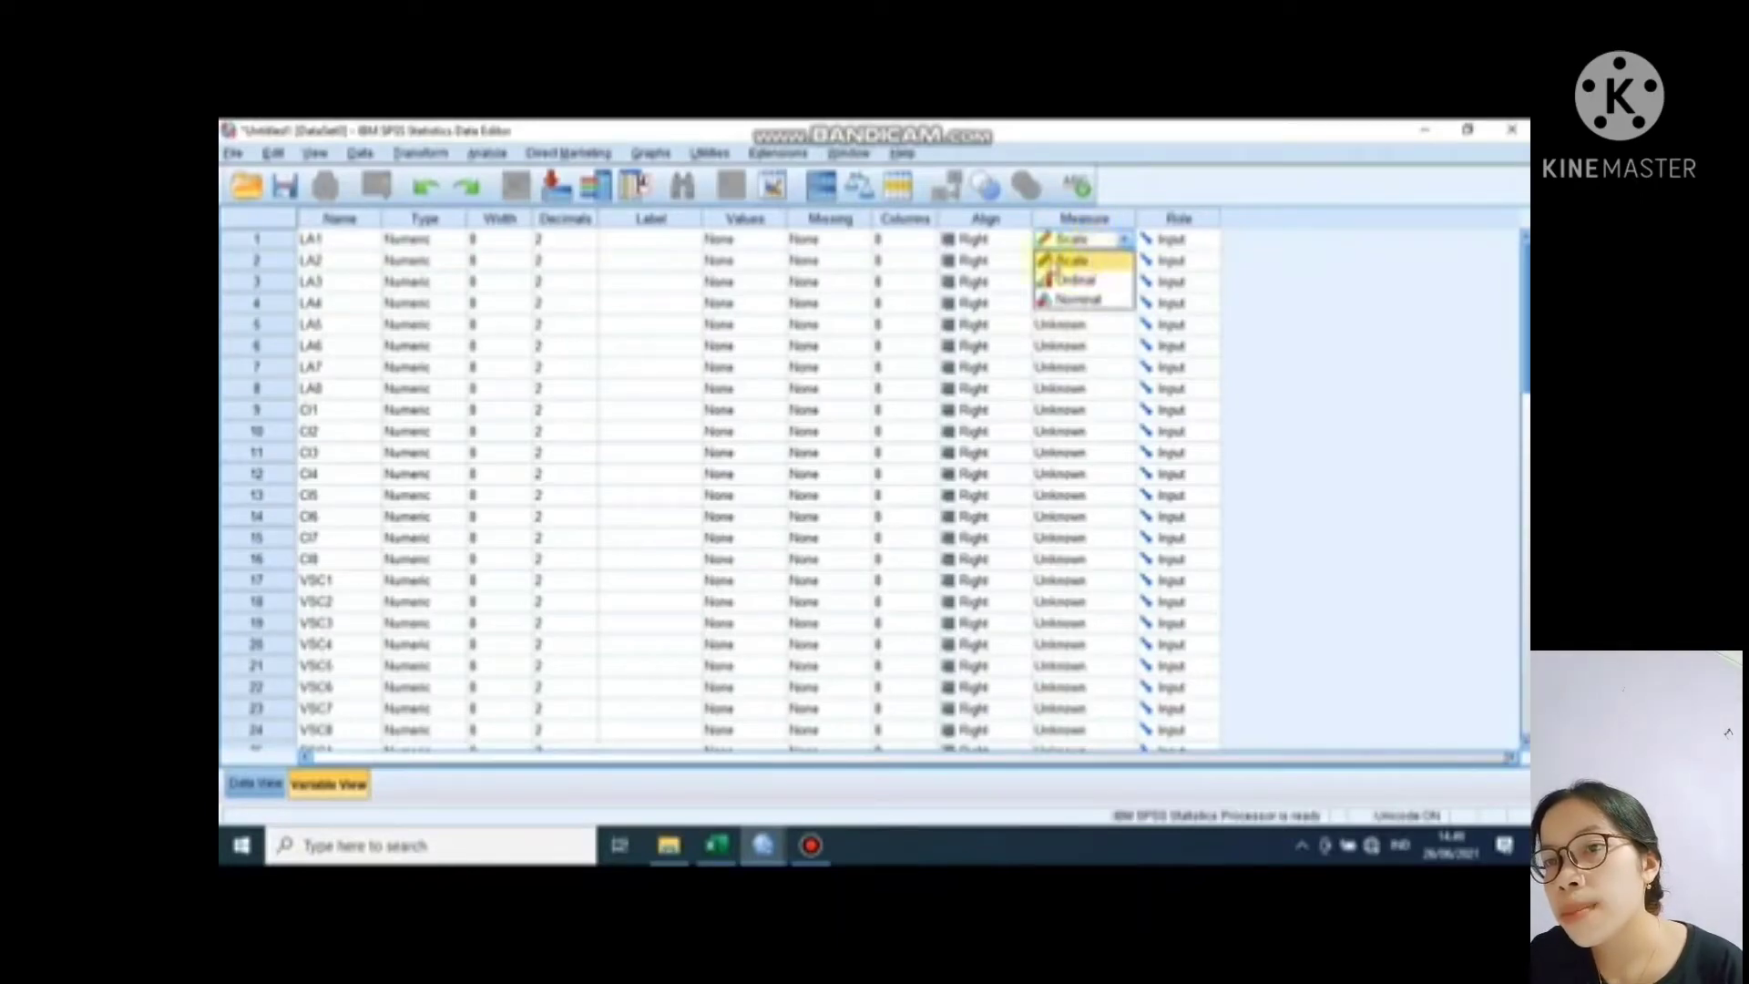
click(1075, 262)
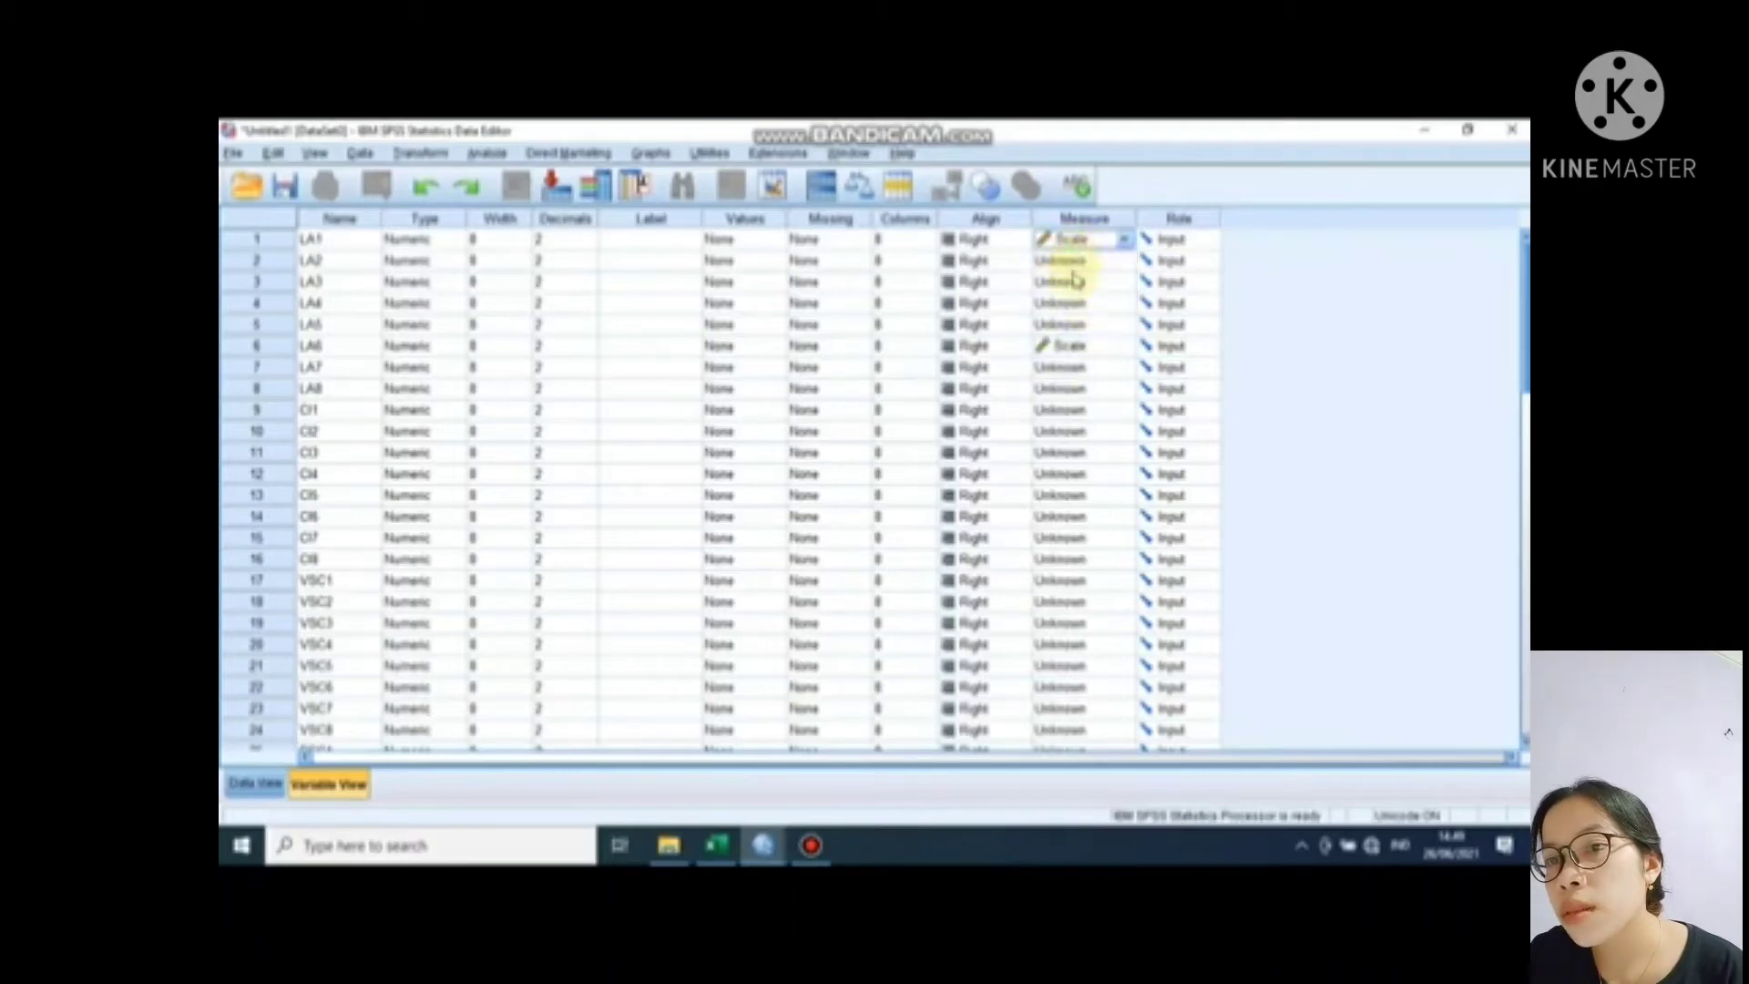
click(1080, 262)
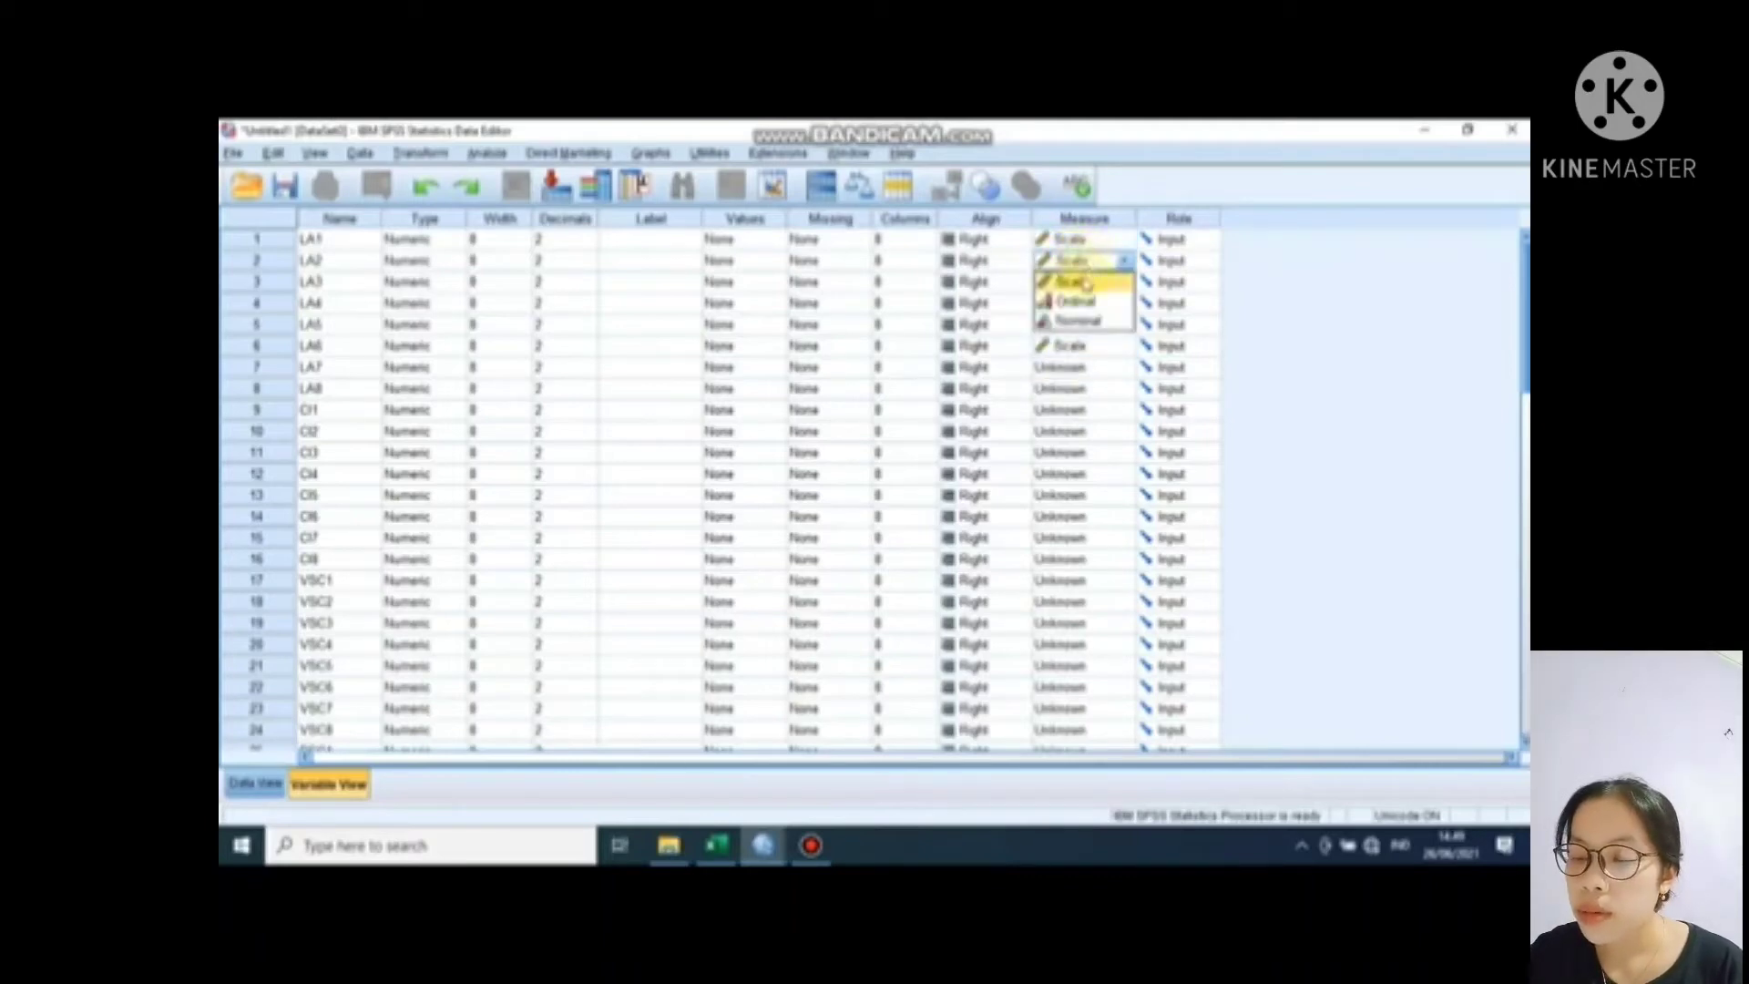
click(1084, 283)
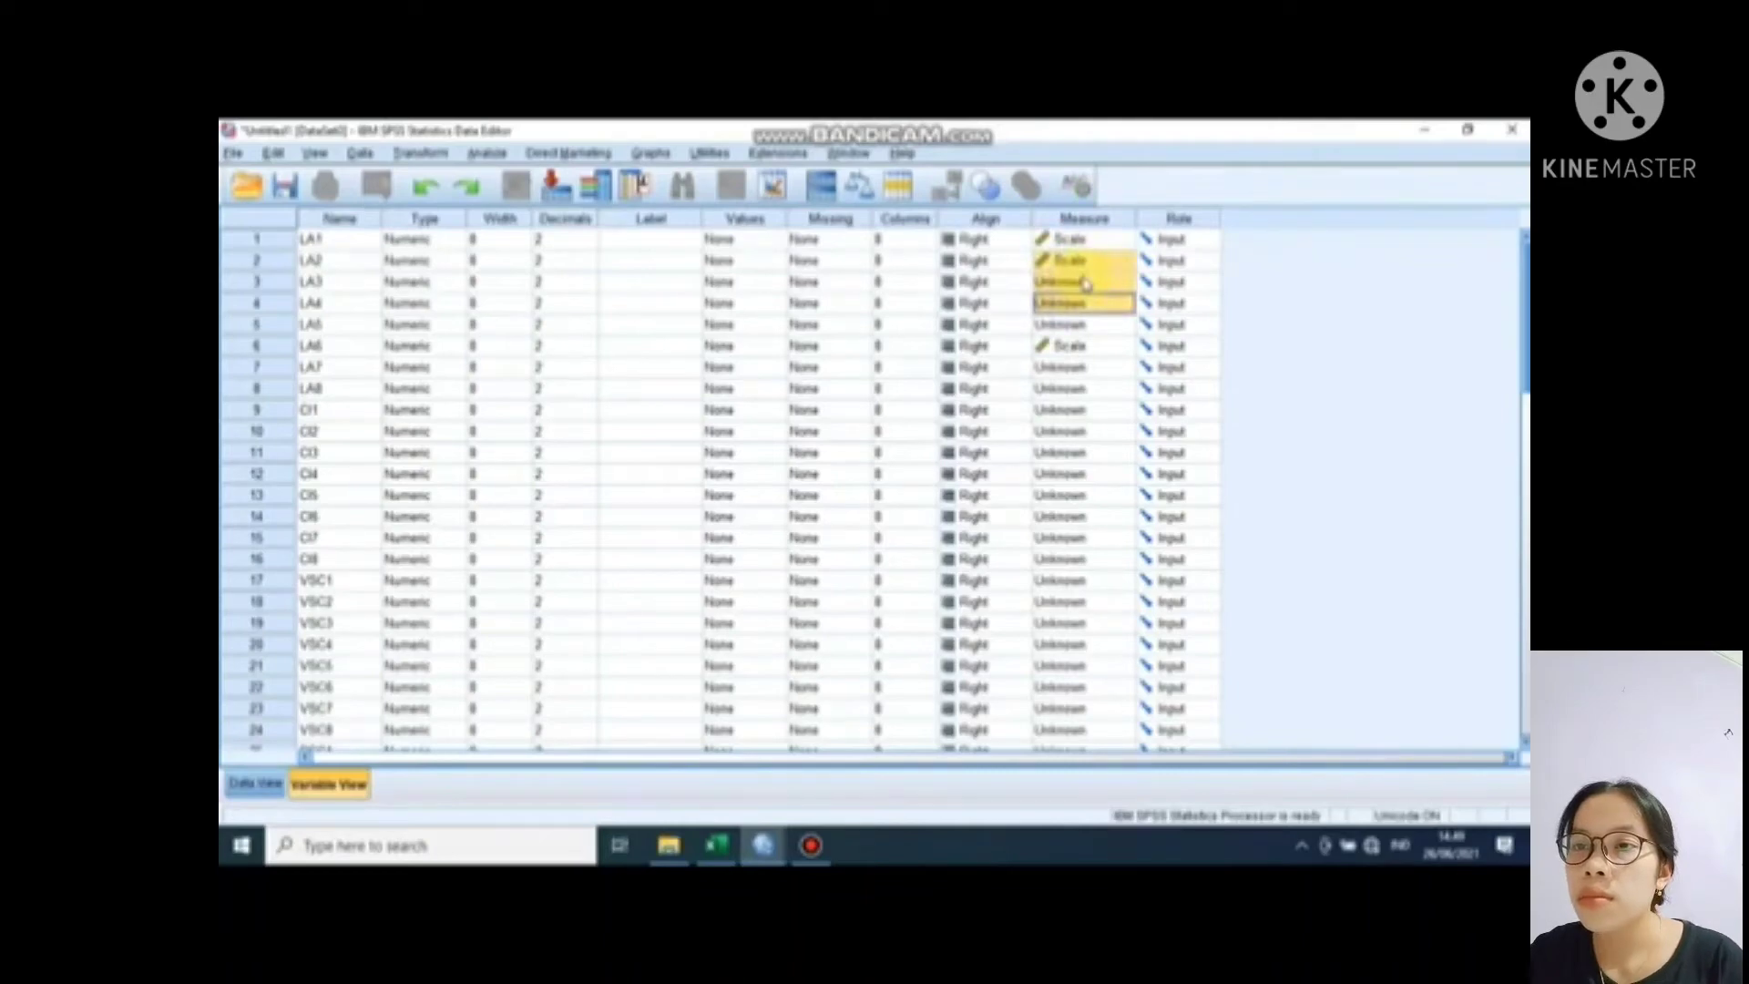
click(1084, 283)
key(Down)
key(Down)
key(Down)
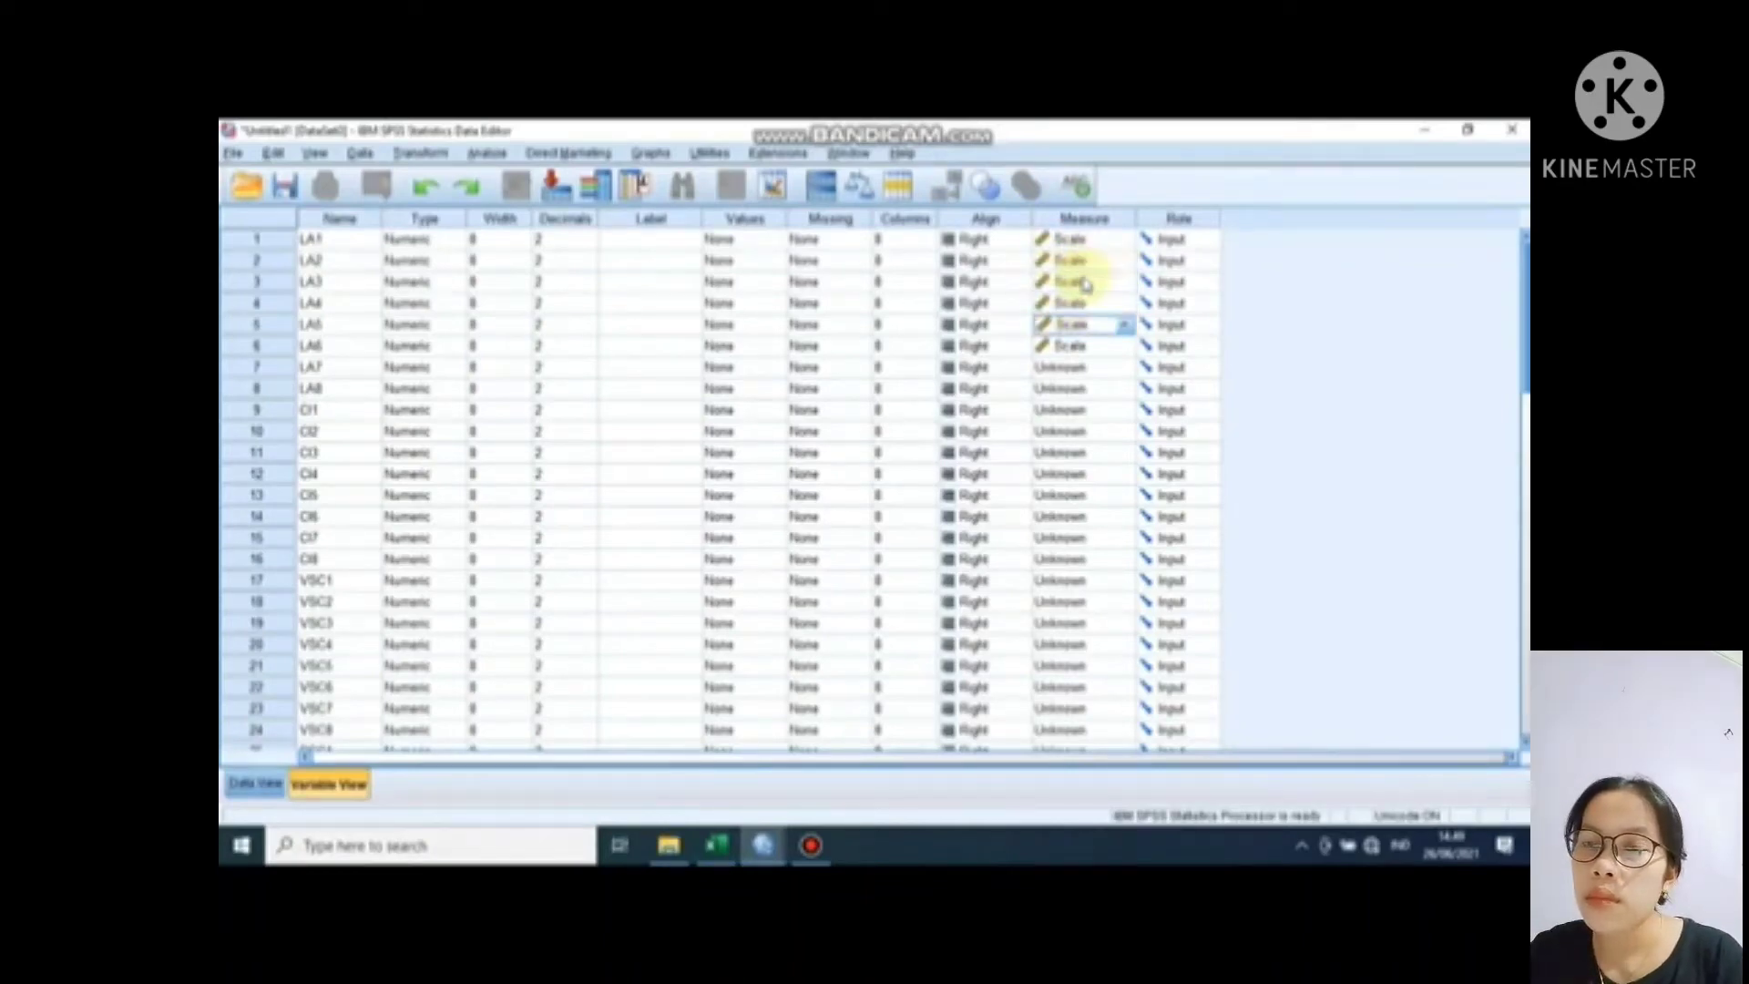
key(Down)
key(Down)
key(Down)
key(Down)
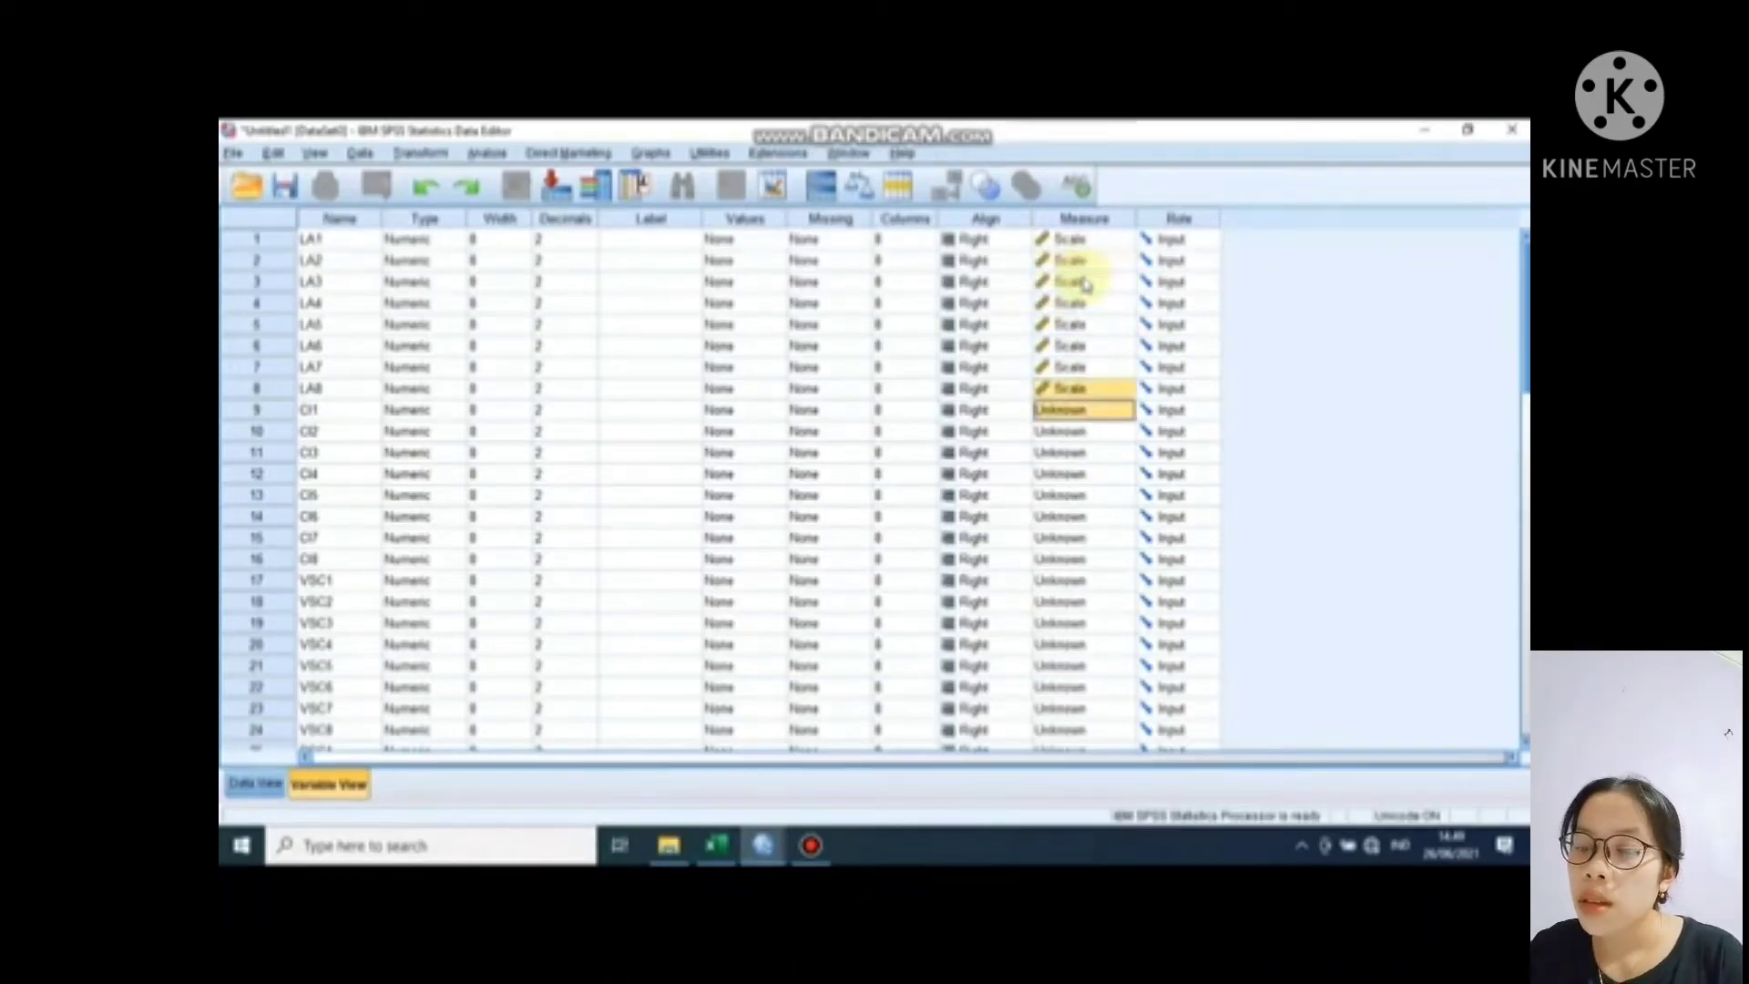
key(Up)
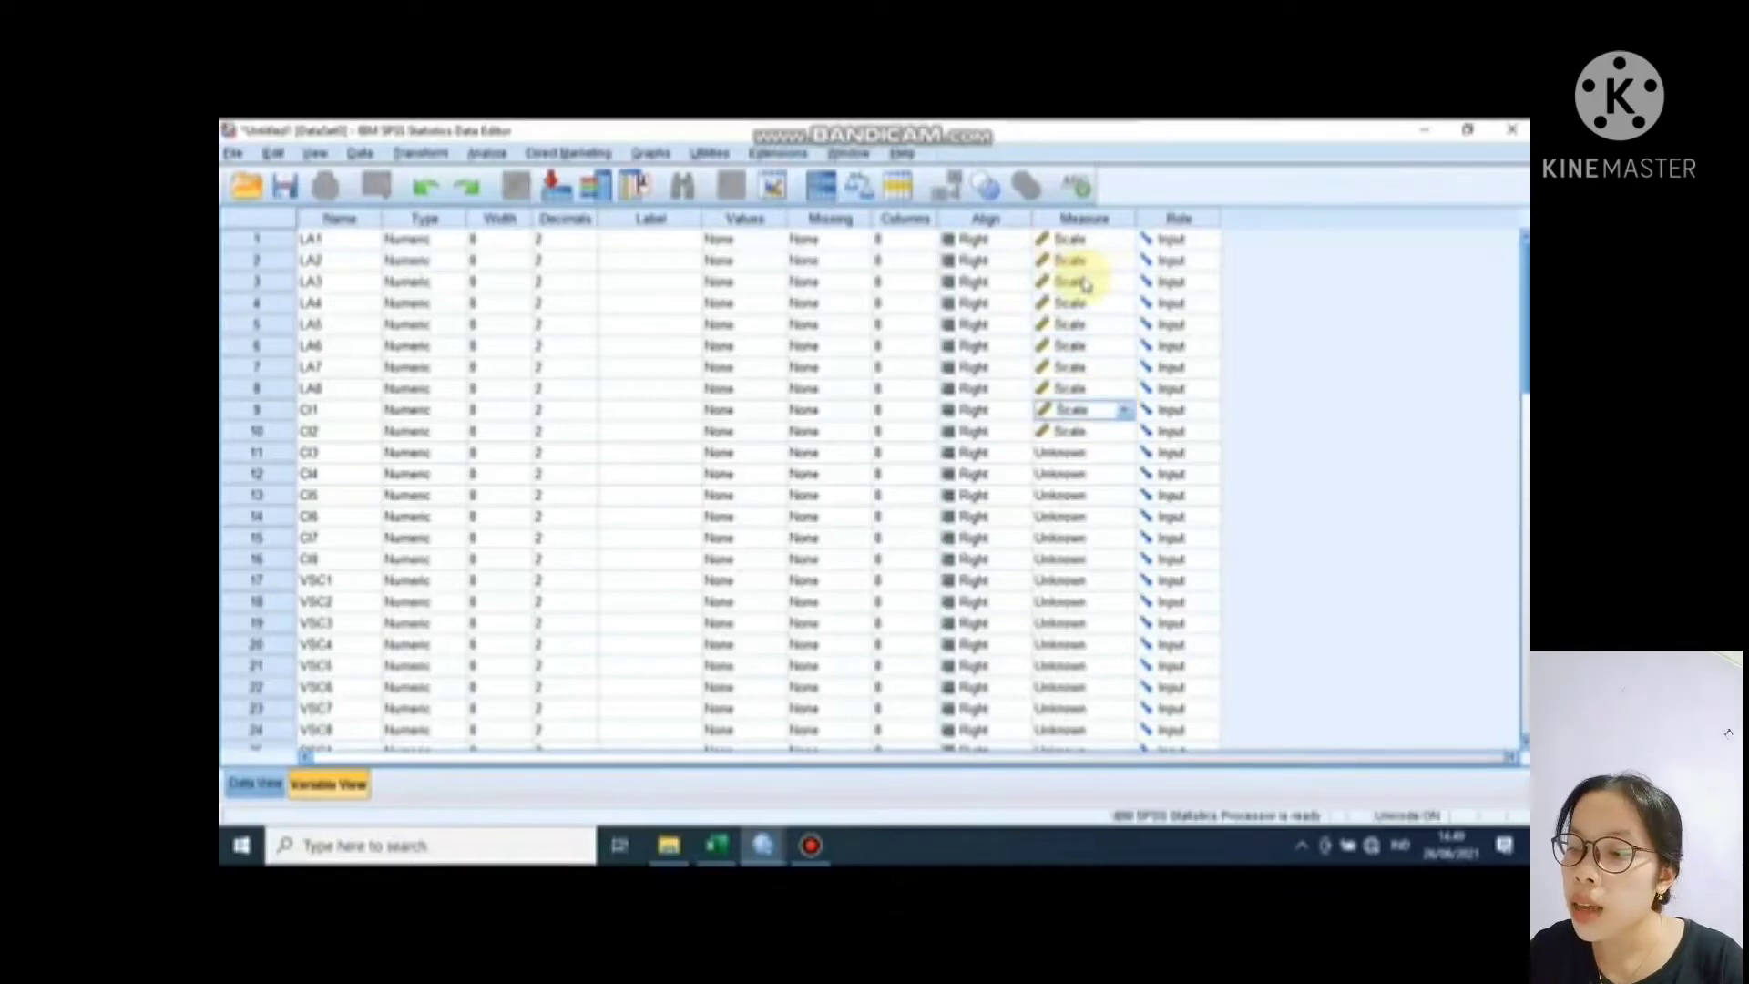
key(Down)
key(Down)
key(Down)
key(Down)
key(Down)
key(Down)
key(Down)
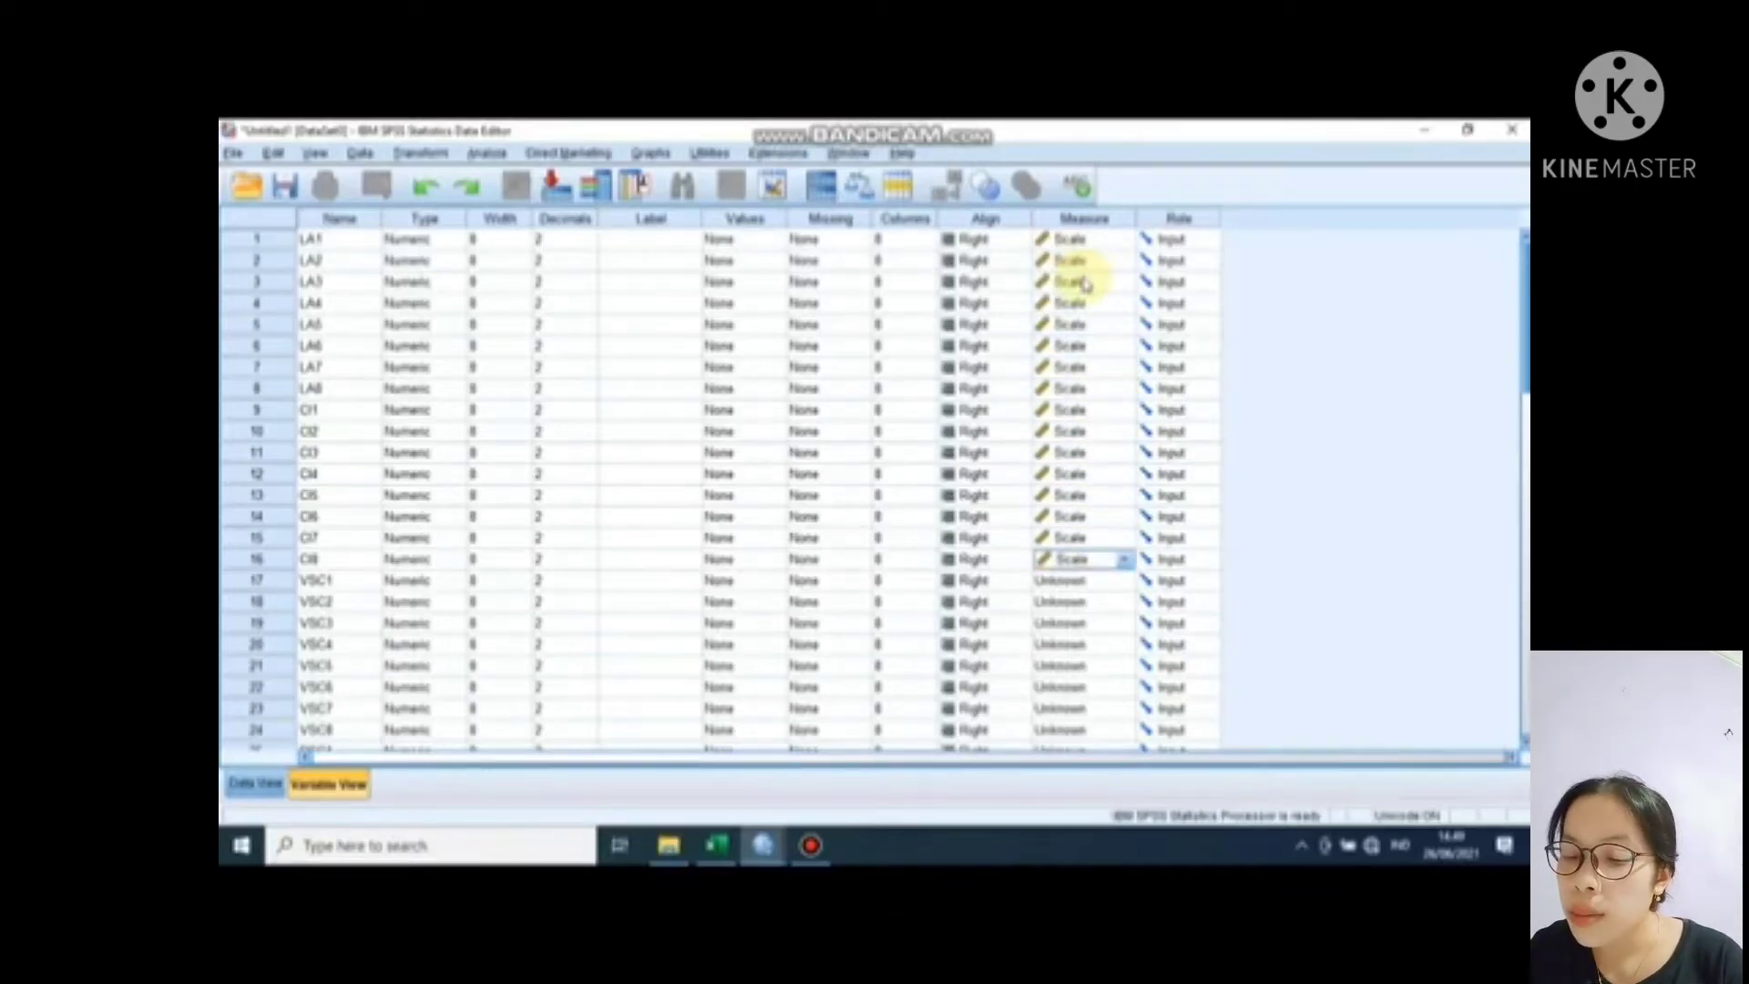
key(Down)
key(Down)
key(Down)
key(Down)
key(Down)
key(Down)
key(Down)
key(Down)
key(Down)
key(Down)
key(Down)
key(Down)
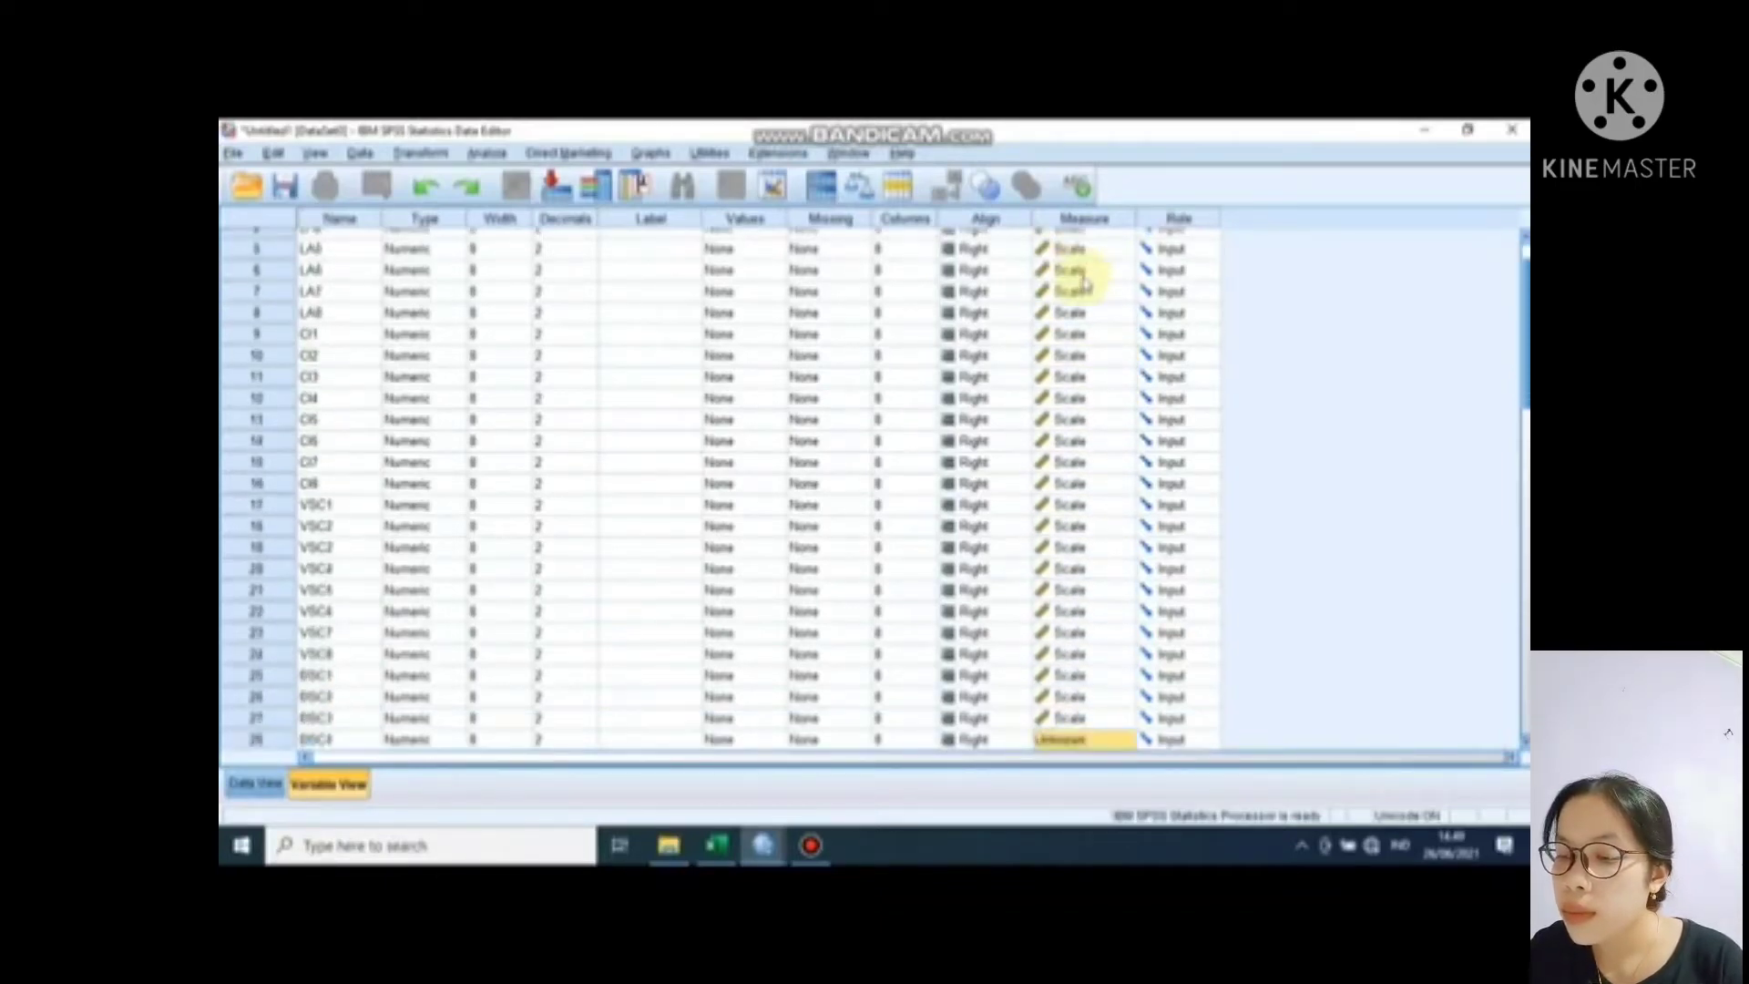
key(Down)
key(Down)
key(Down)
key(Down)
key(Down)
key(Down)
key(Down)
key(Down)
key(Down)
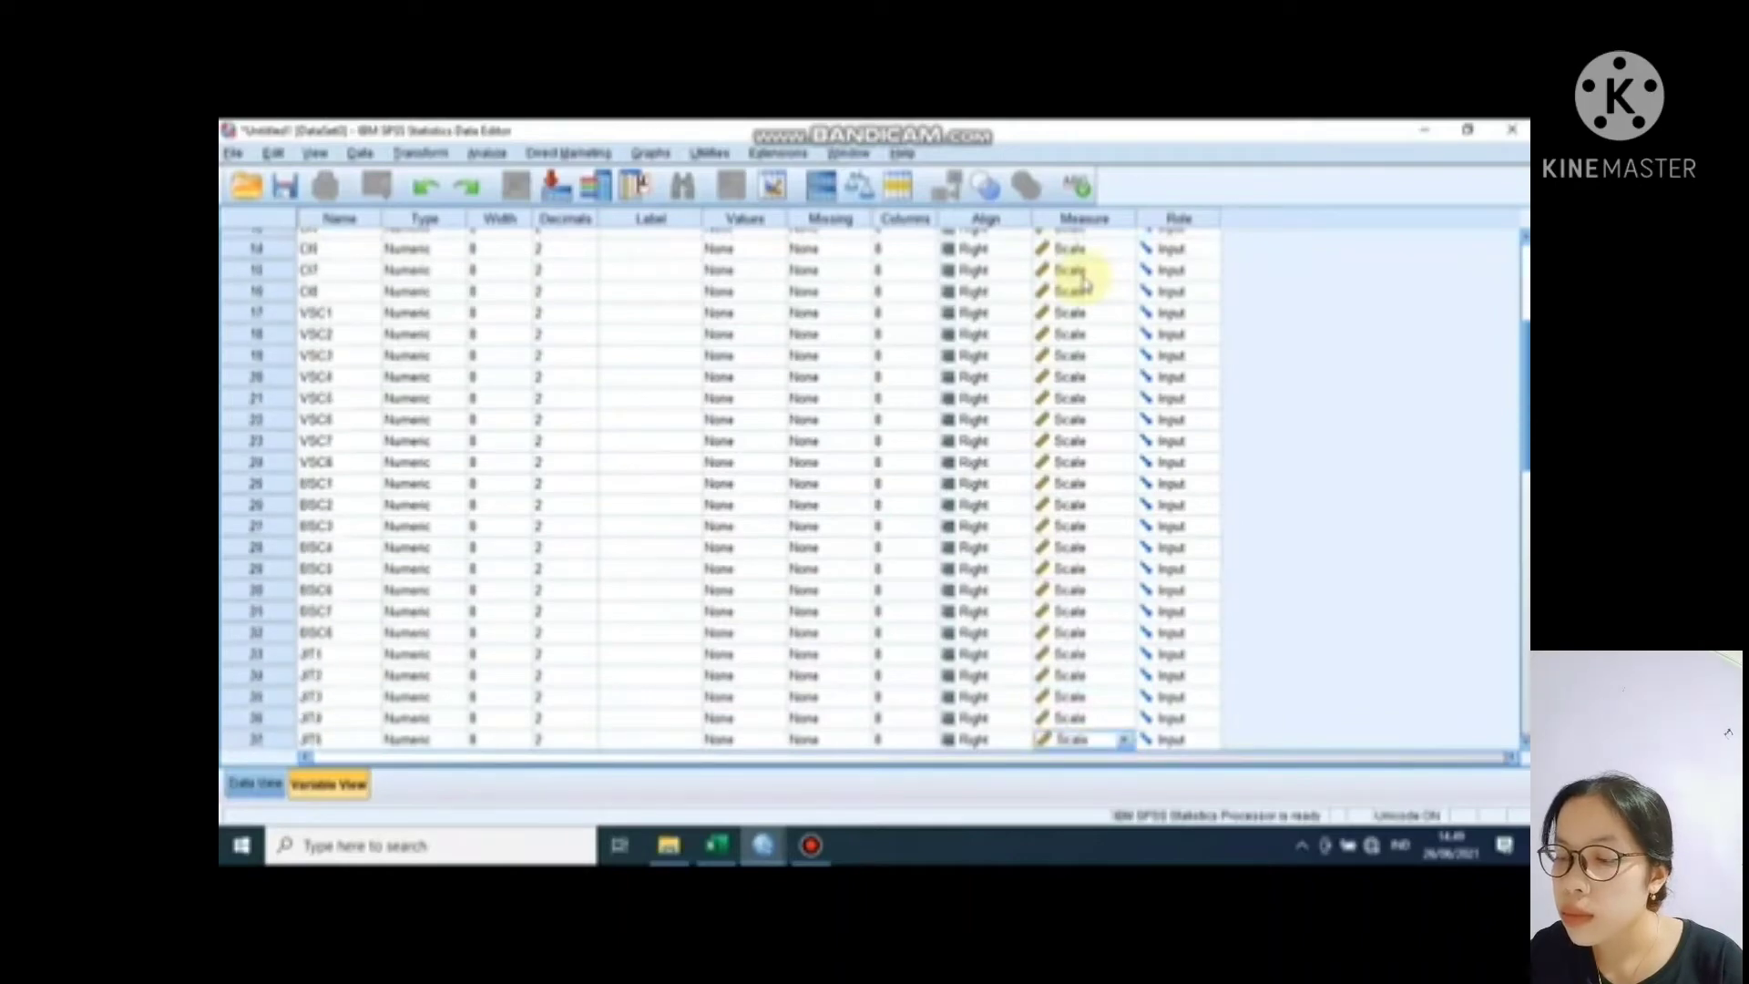
key(Down)
key(Down)
key(Down)
key(Down)
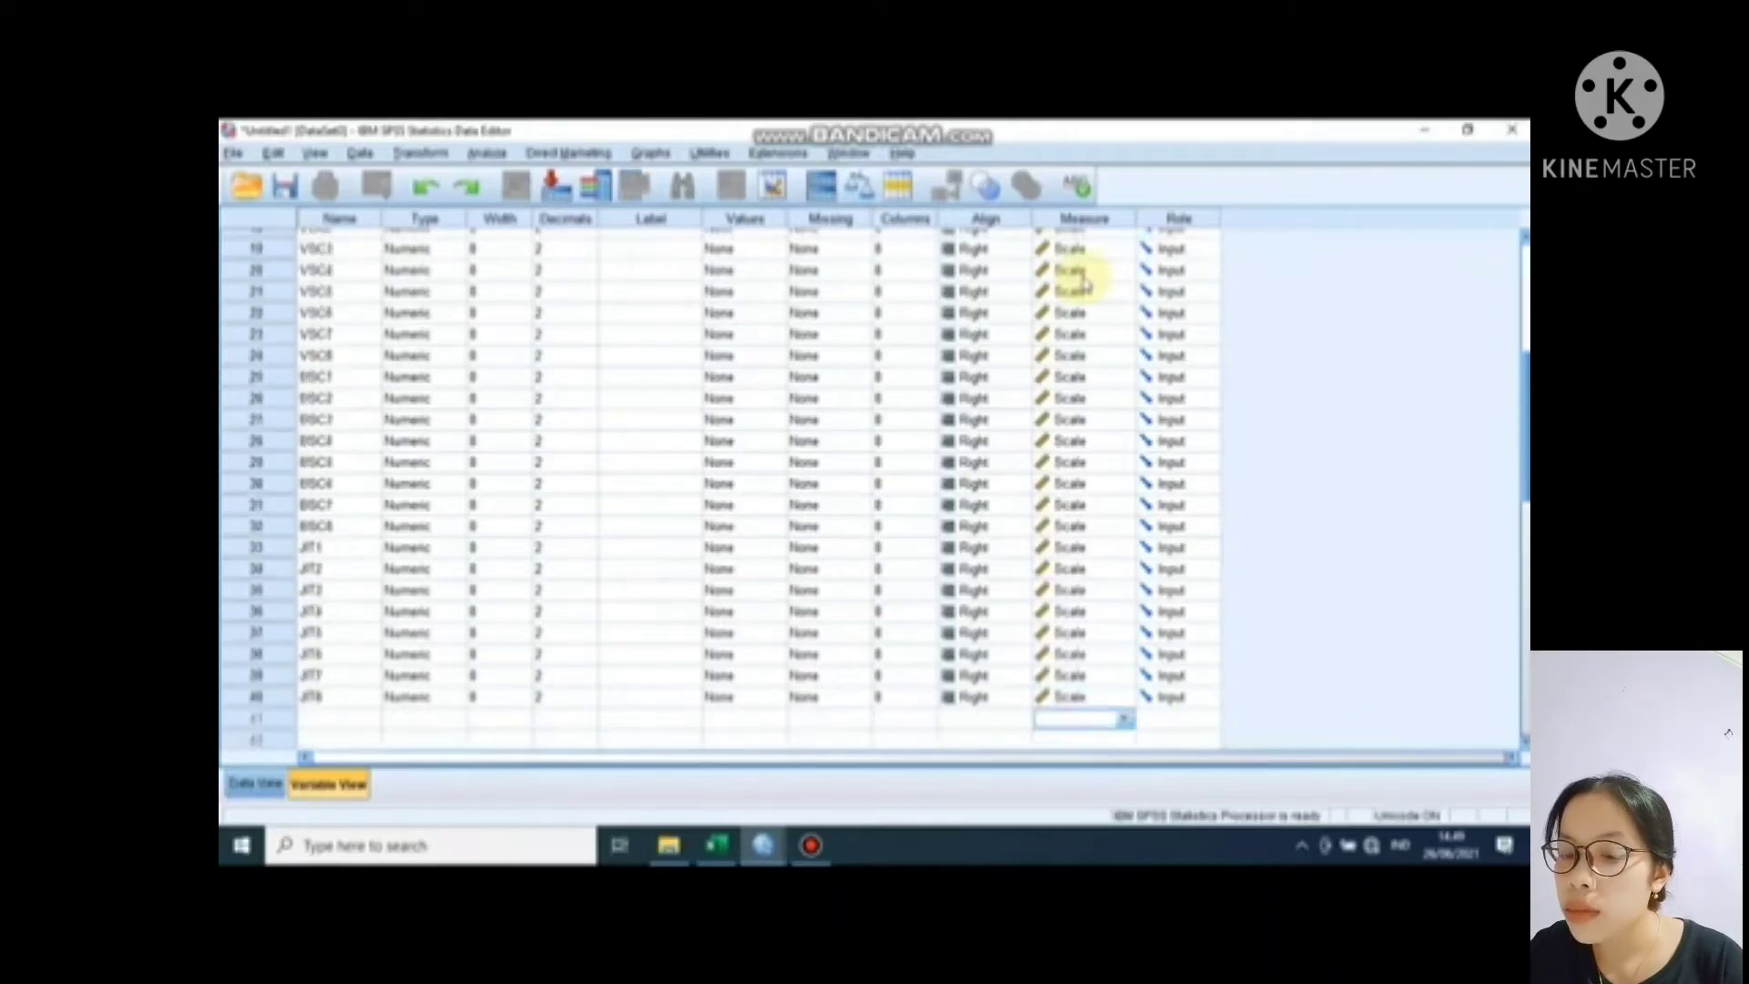
key(Up)
key(Up)
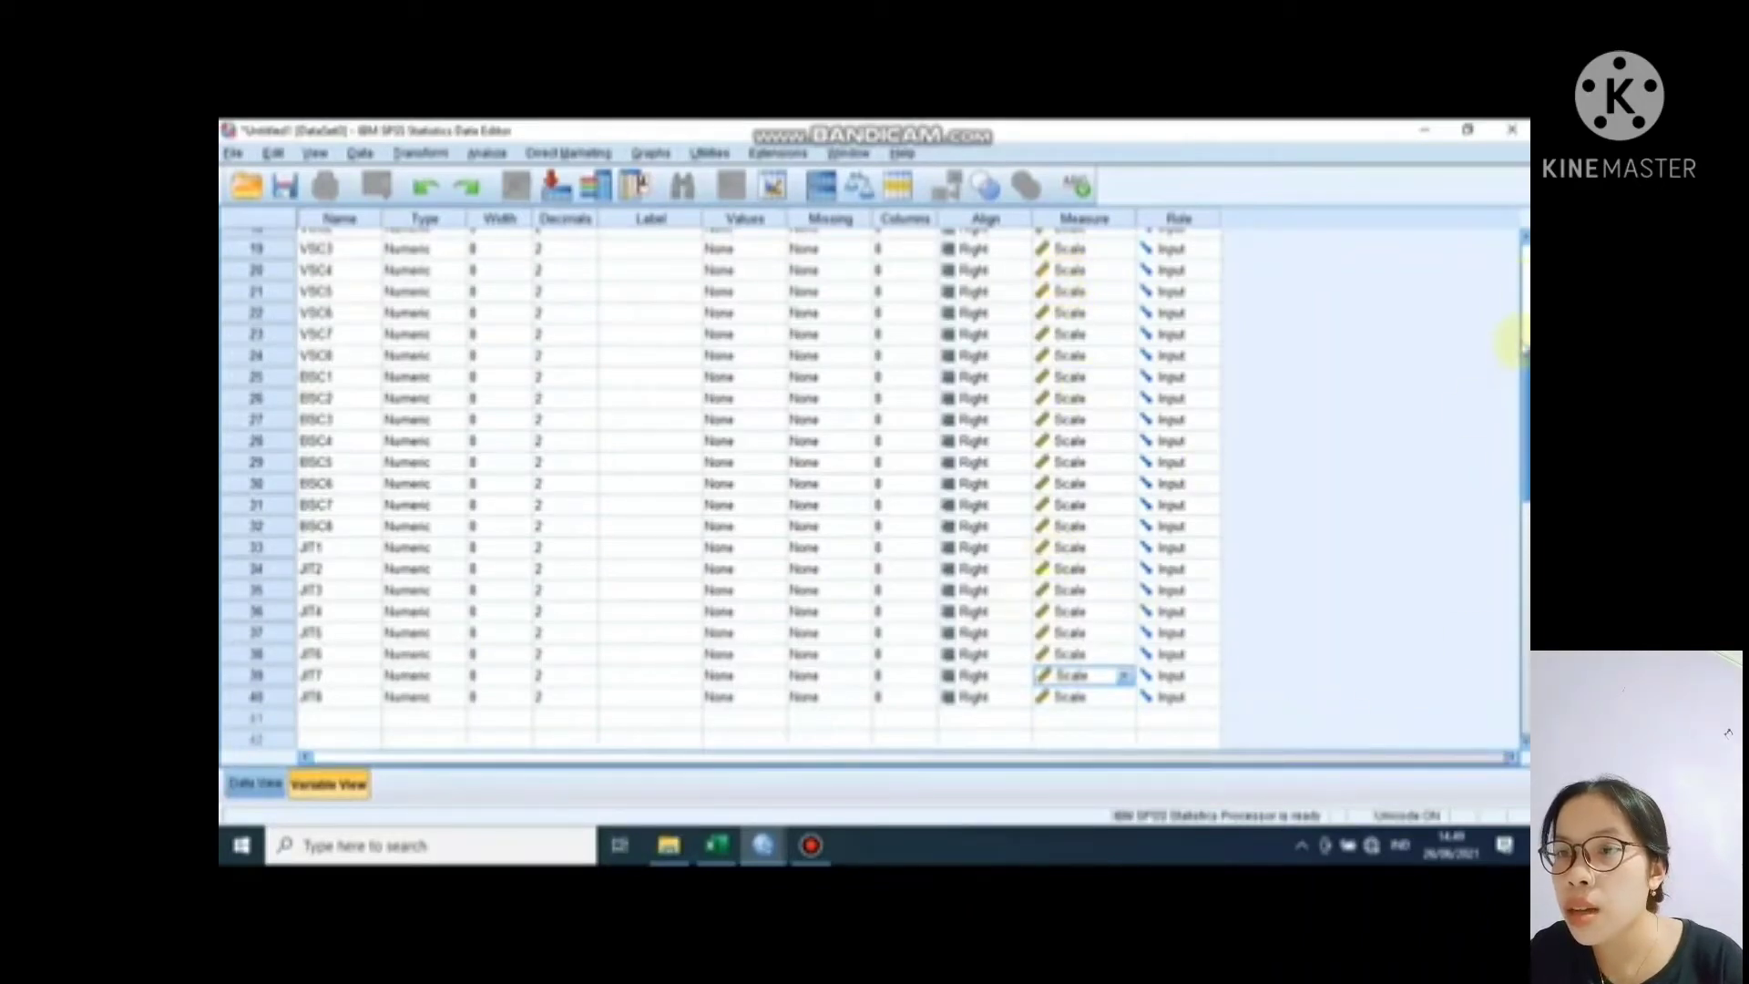
- Set the number of decimals to 0 for every variable from LA1 through JIT8
scroll(1510, 344, up, 6)
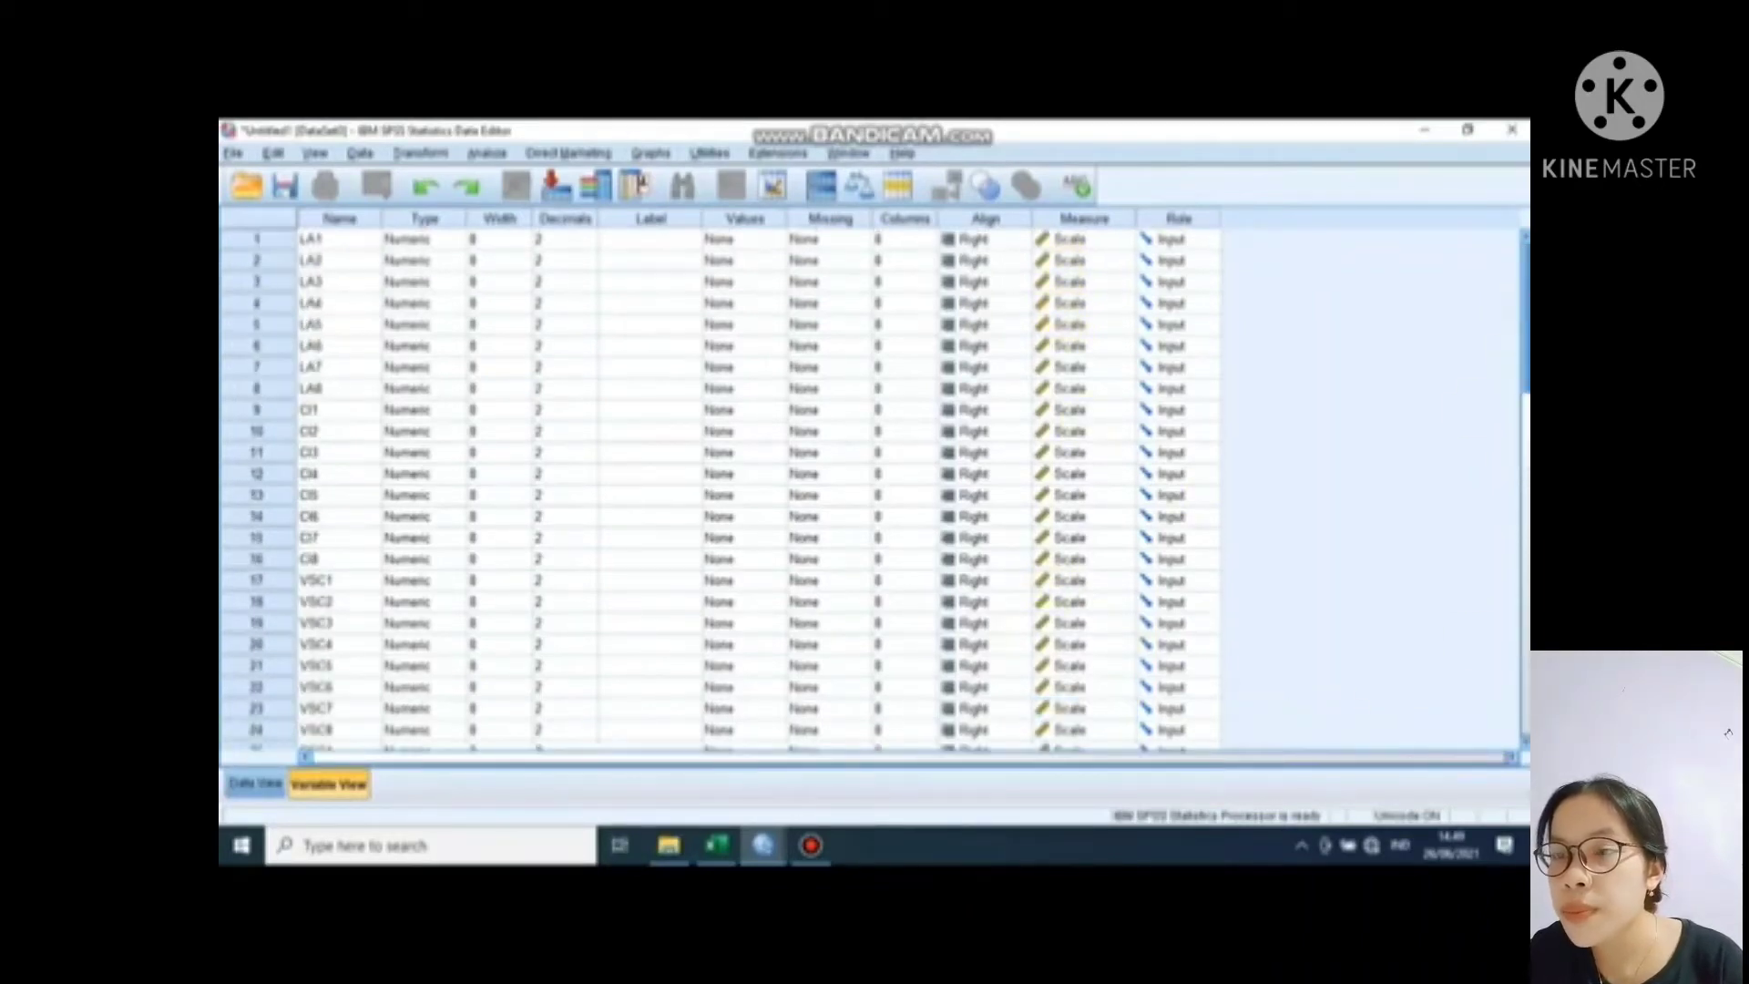
click(559, 245)
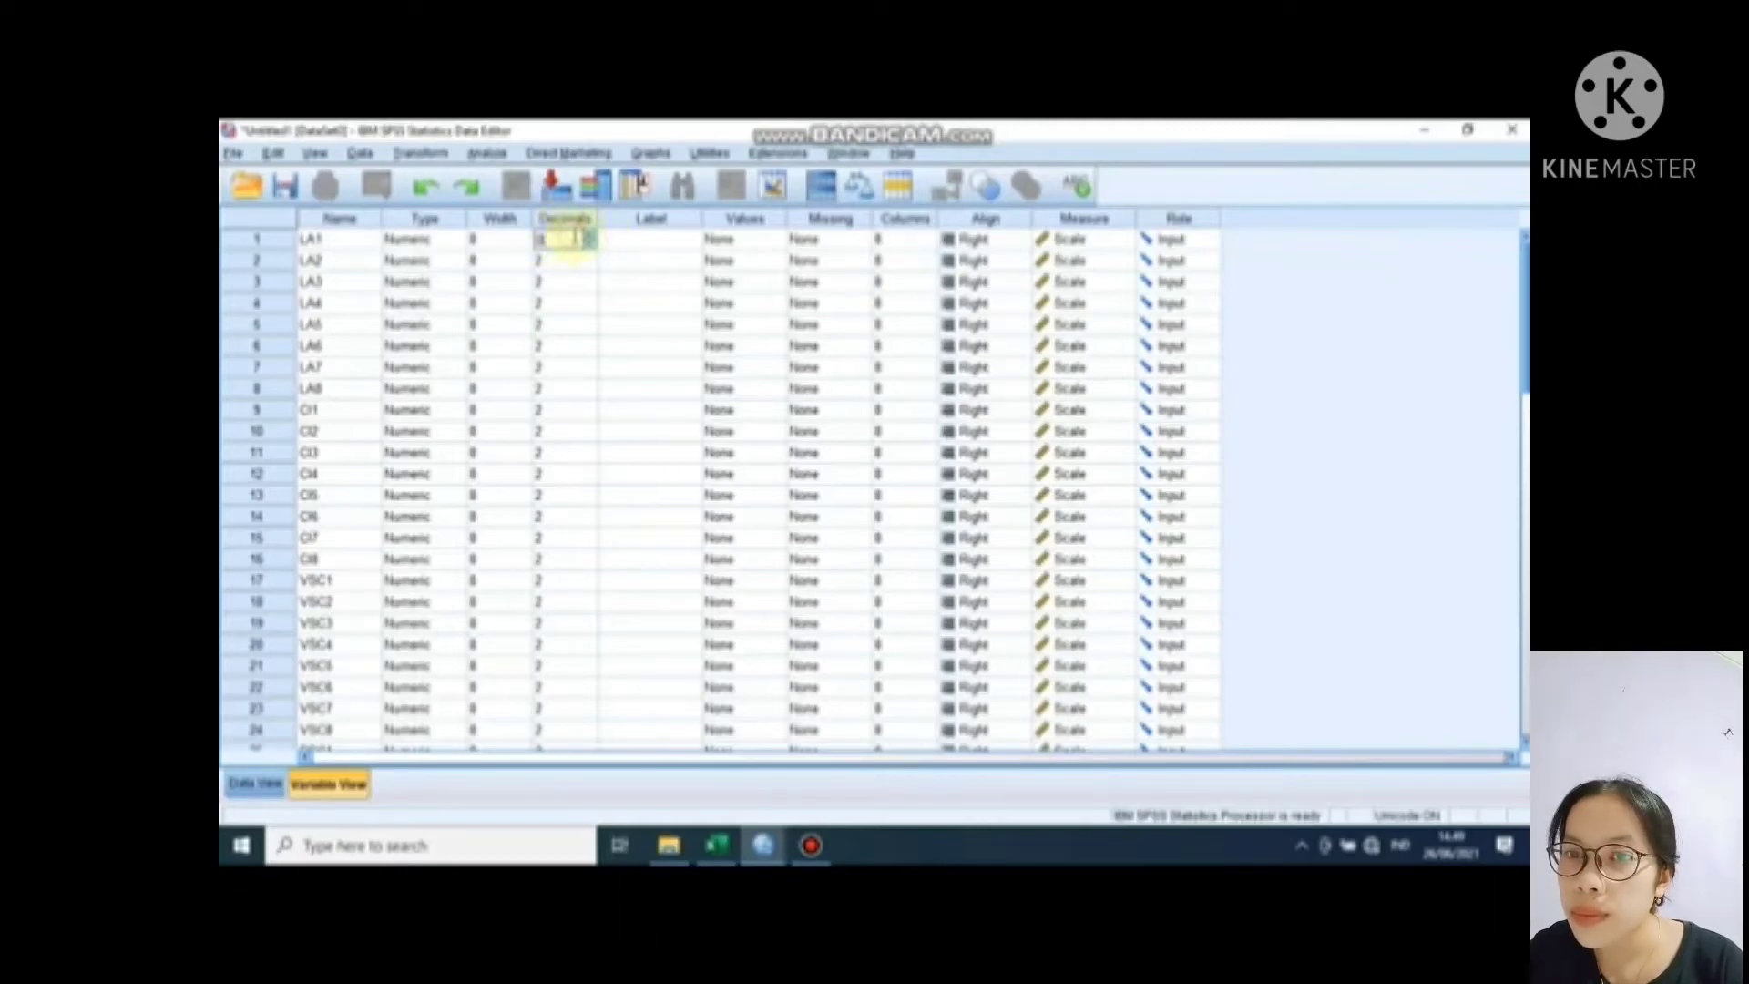
key(Return)
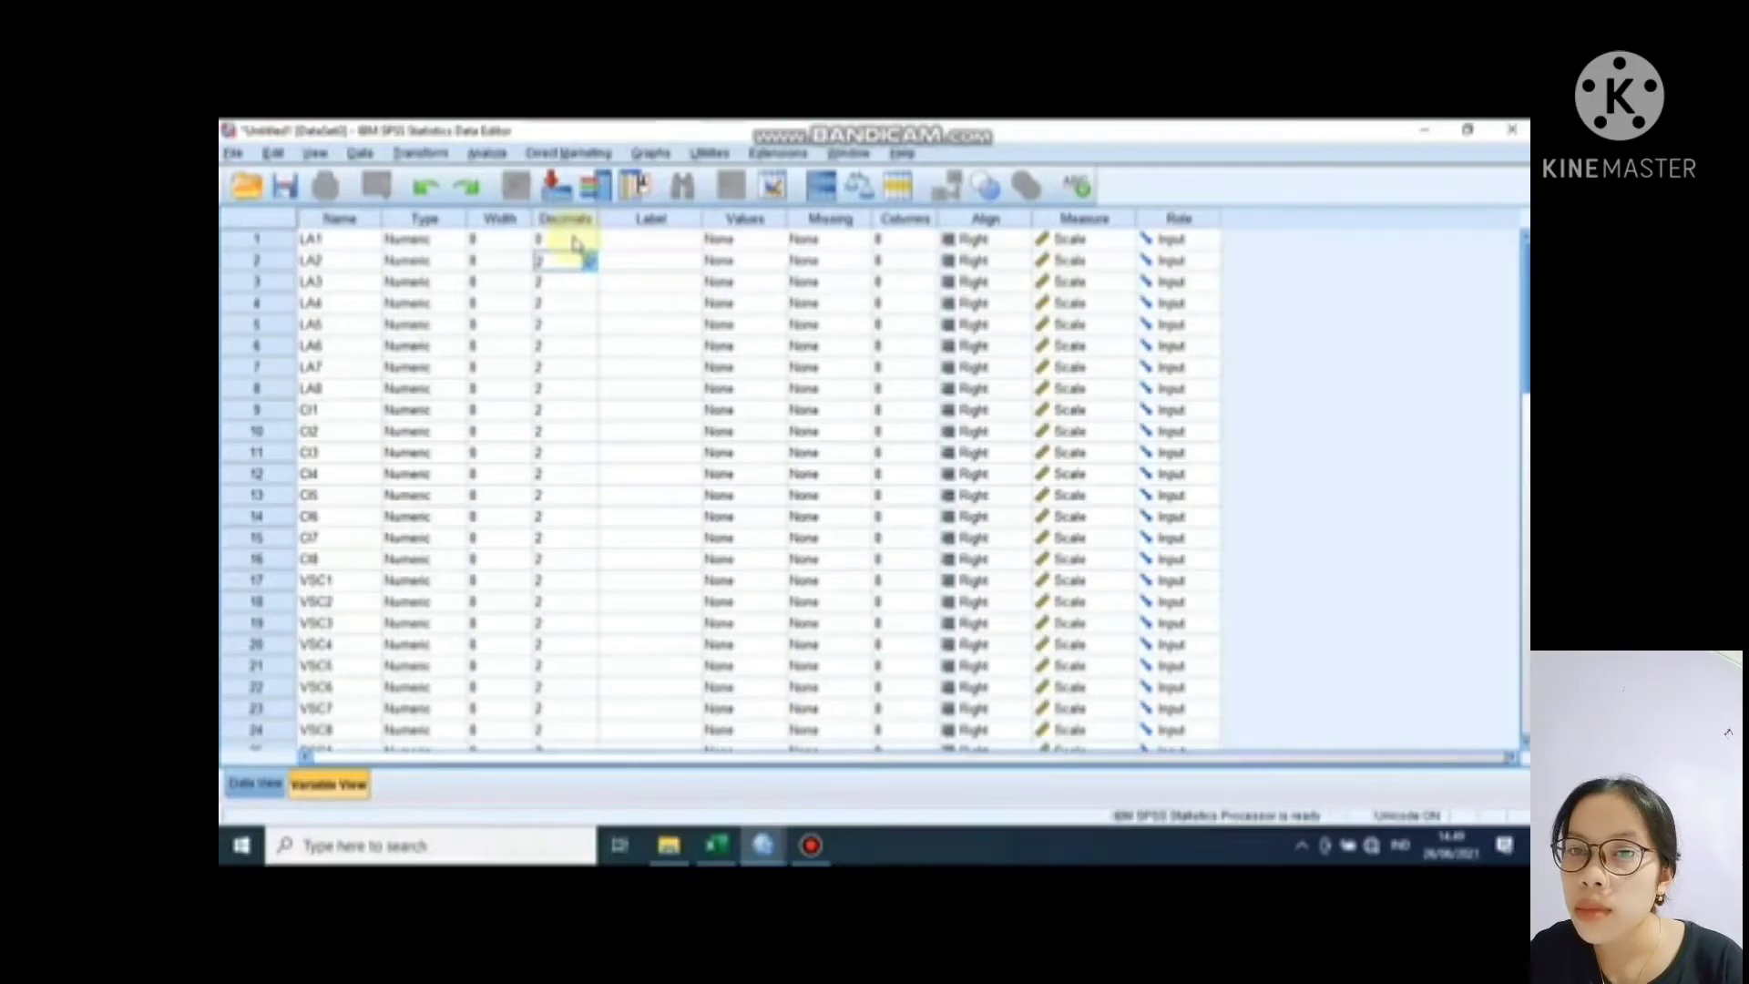
text(0)
key(Return)
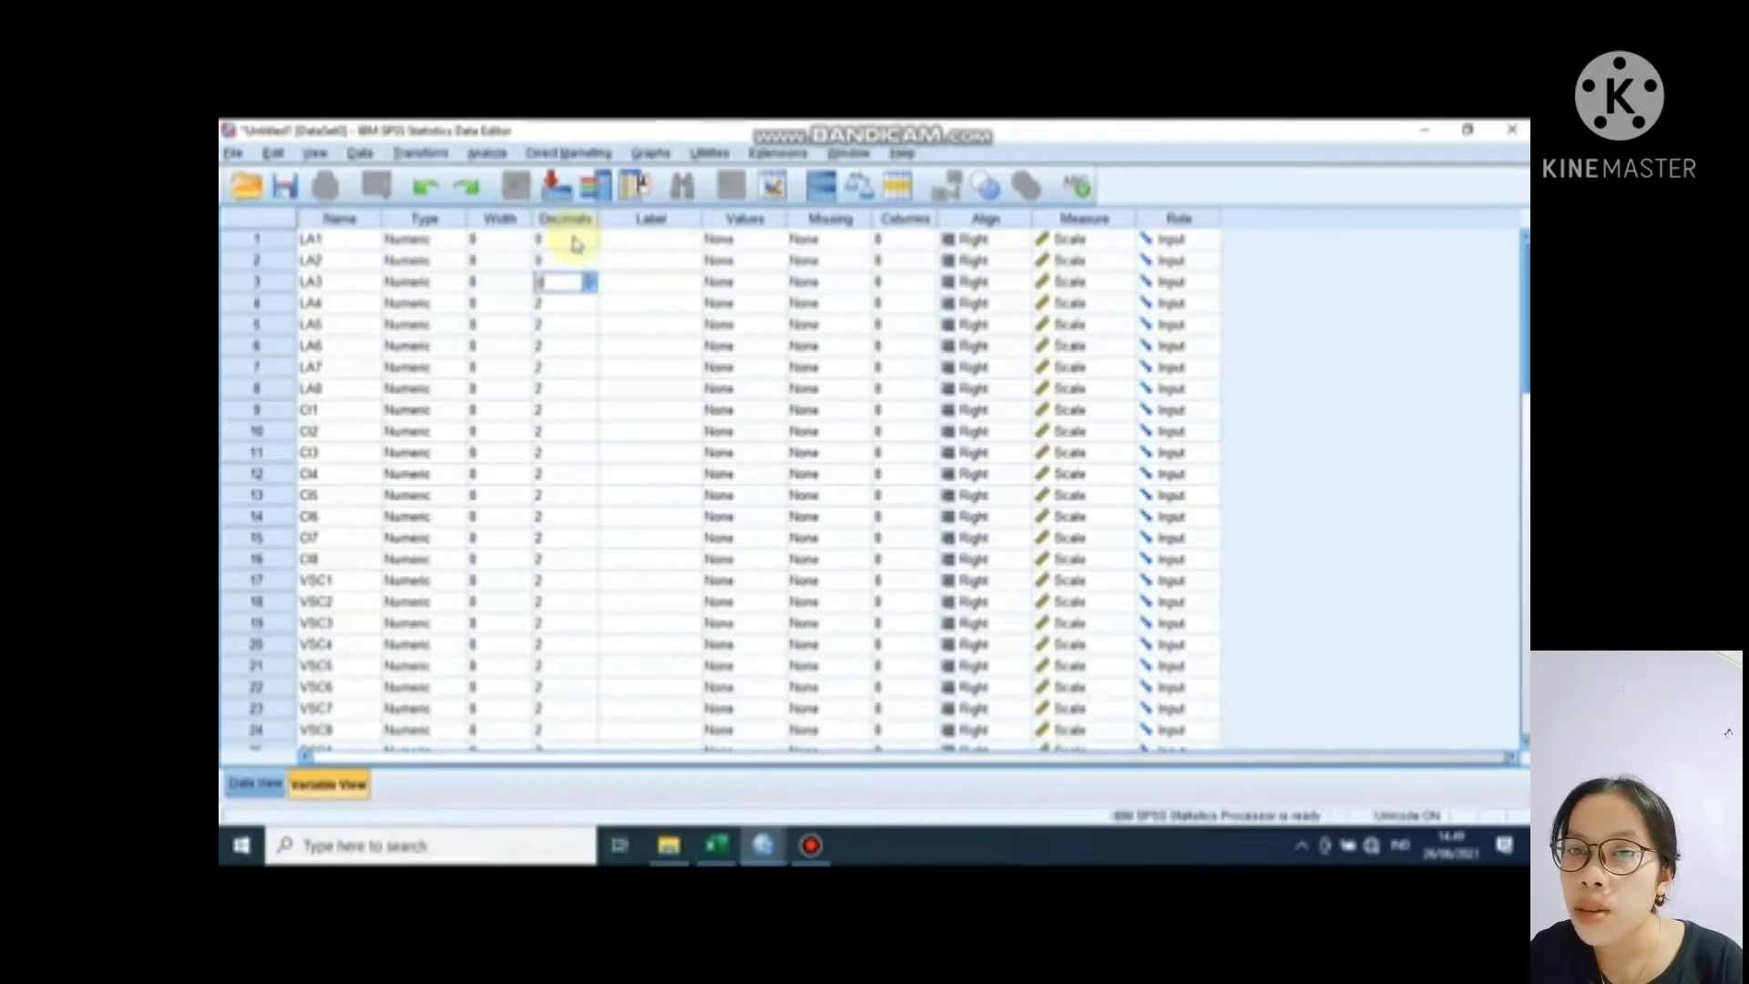
key(Return)
text(0)
key(Return)
text(0)
key(Return)
text(0)
key(Return)
text(0)
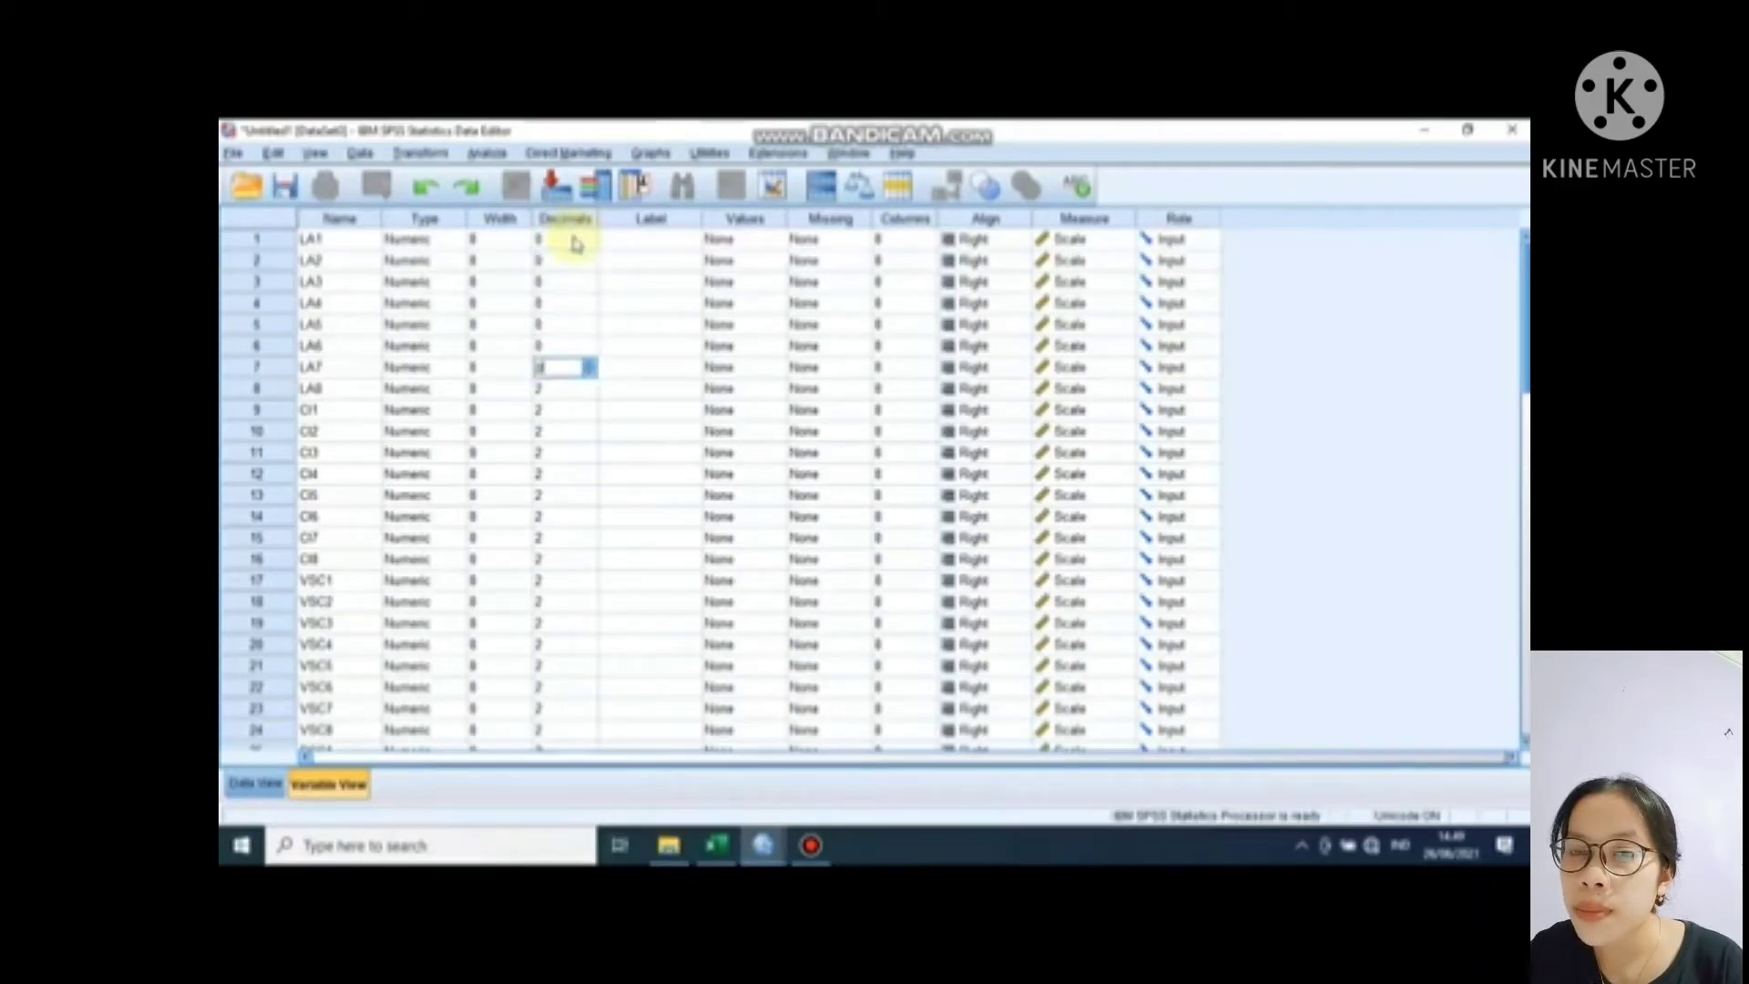
key(Return)
key(0)
key(Return)
key(0)
key(Return)
key(0)
key(Return)
key(0)
key(Return)
key(0)
key(Return)
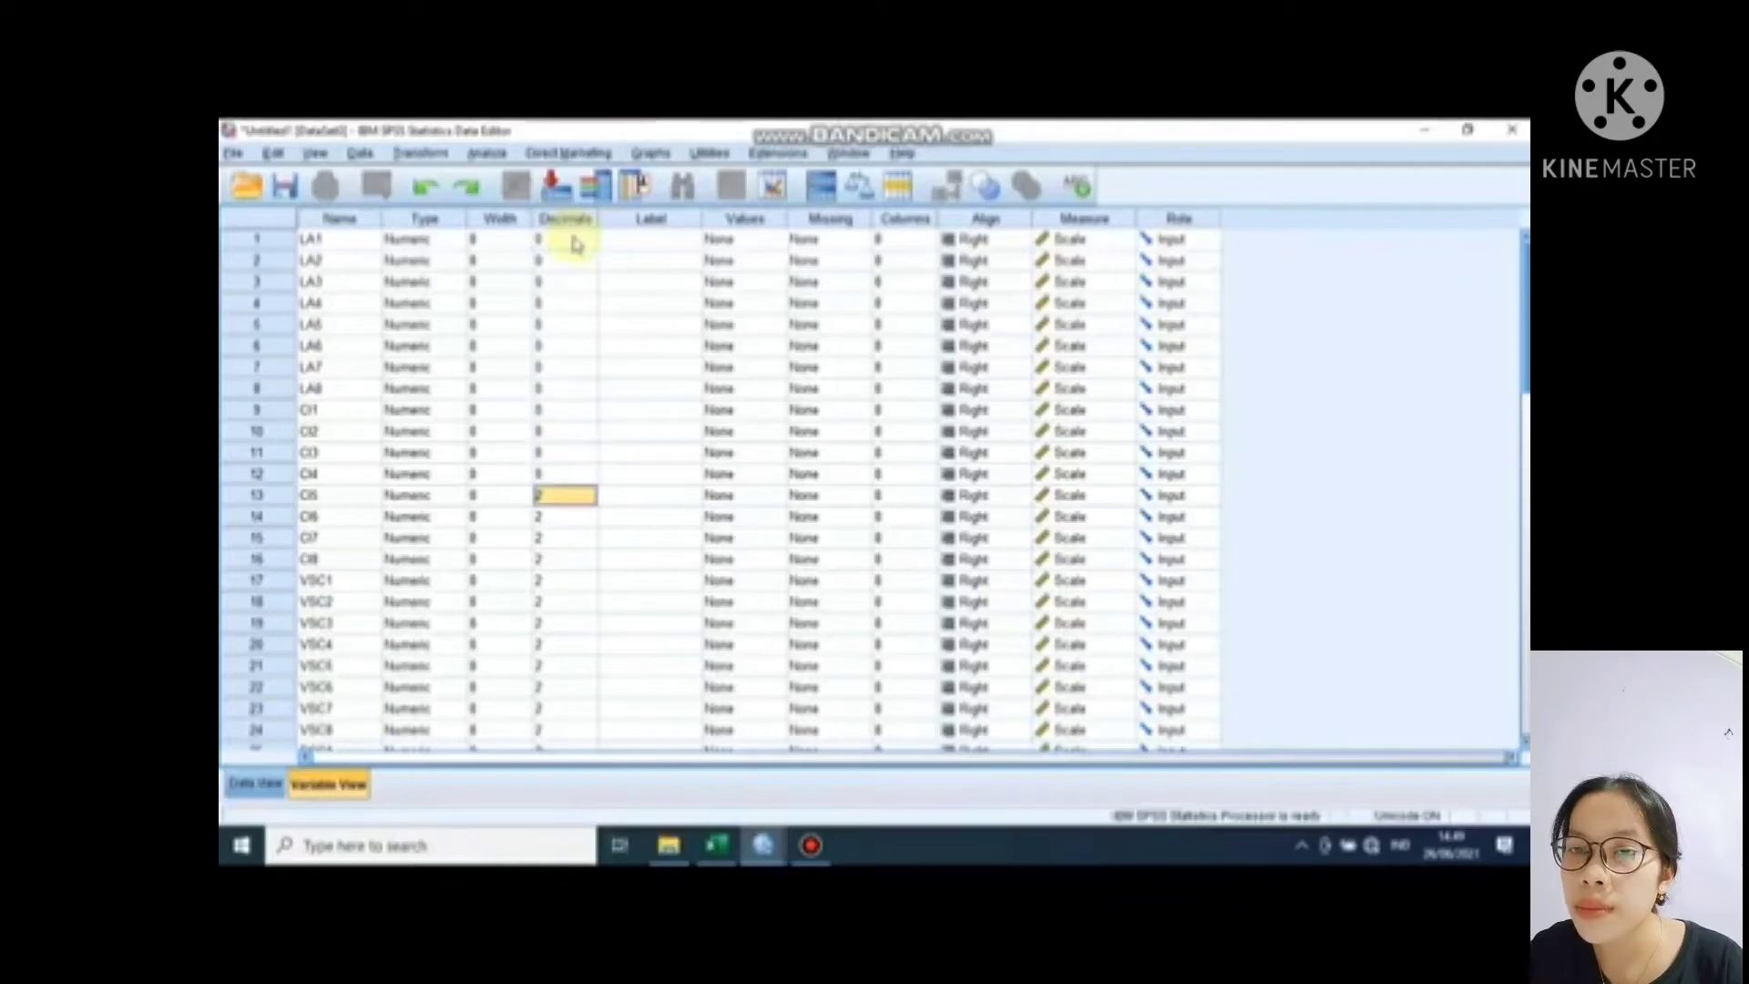
key(0)
key(Return)
key(0)
key(Return)
key(0)
key(Return)
key(0)
key(Return)
key(0)
key(Return)
key(0)
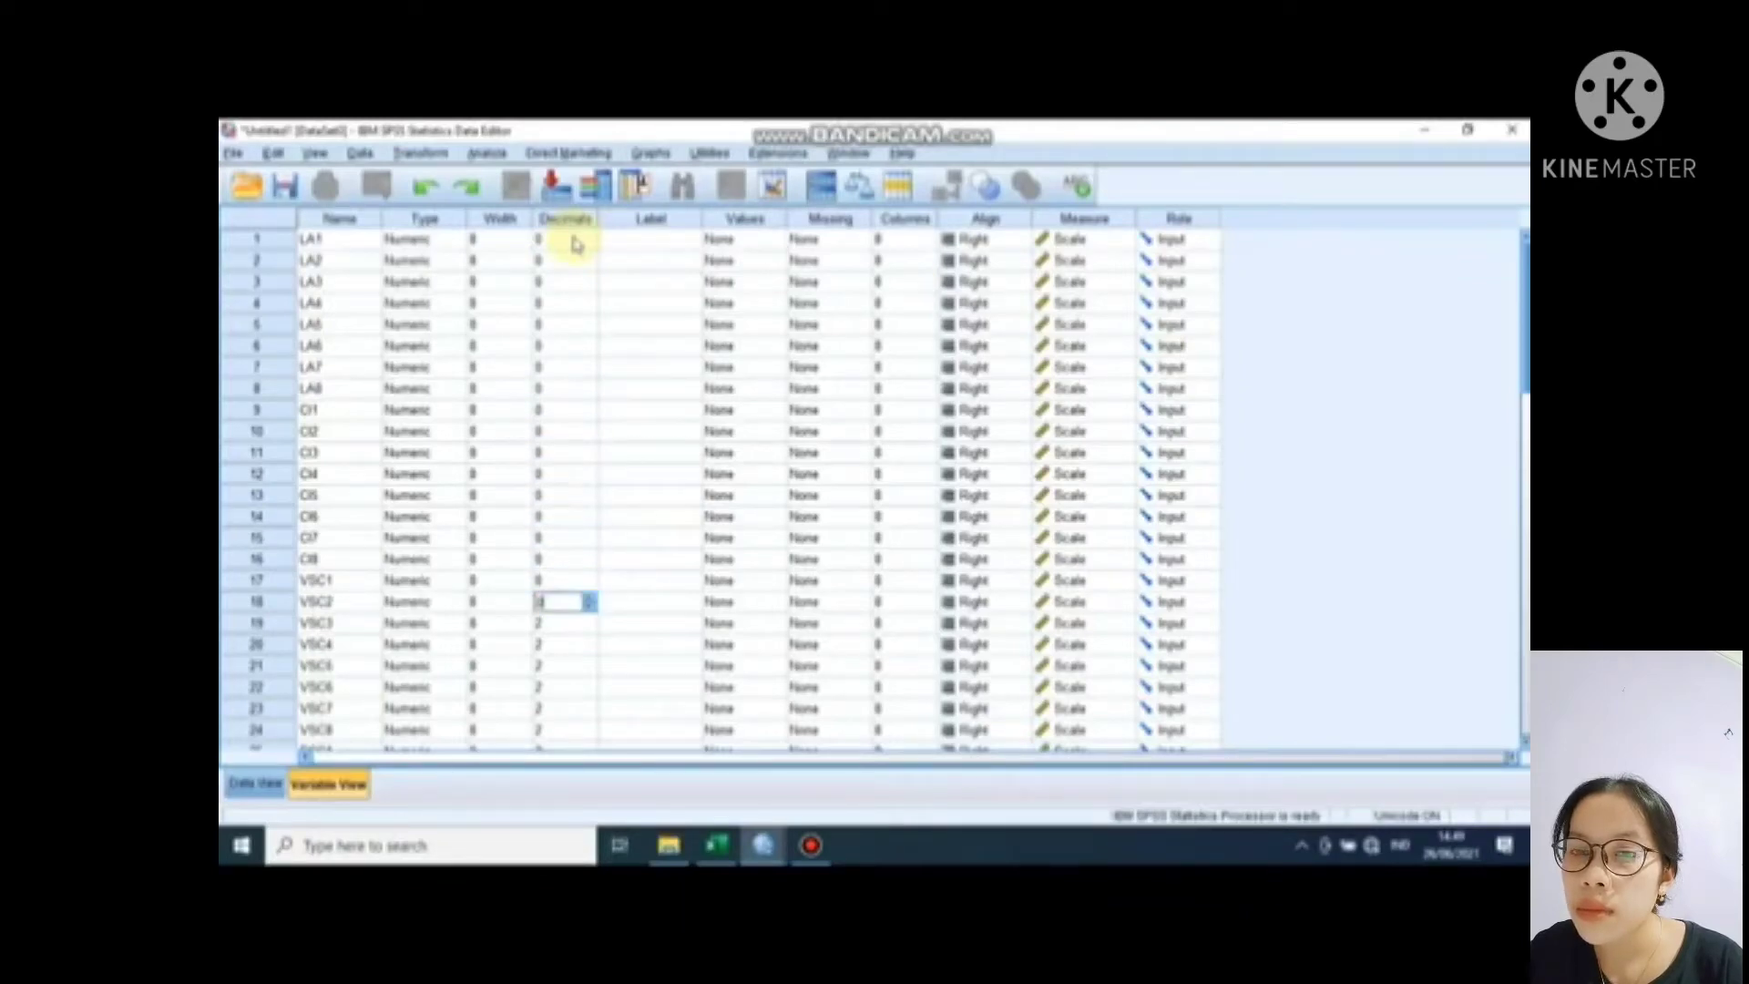
key(Return)
key(0)
key(Return)
key(0)
key(Return)
key(0)
key(Return)
key(0)
key(Return)
key(0)
key(Return)
key(0)
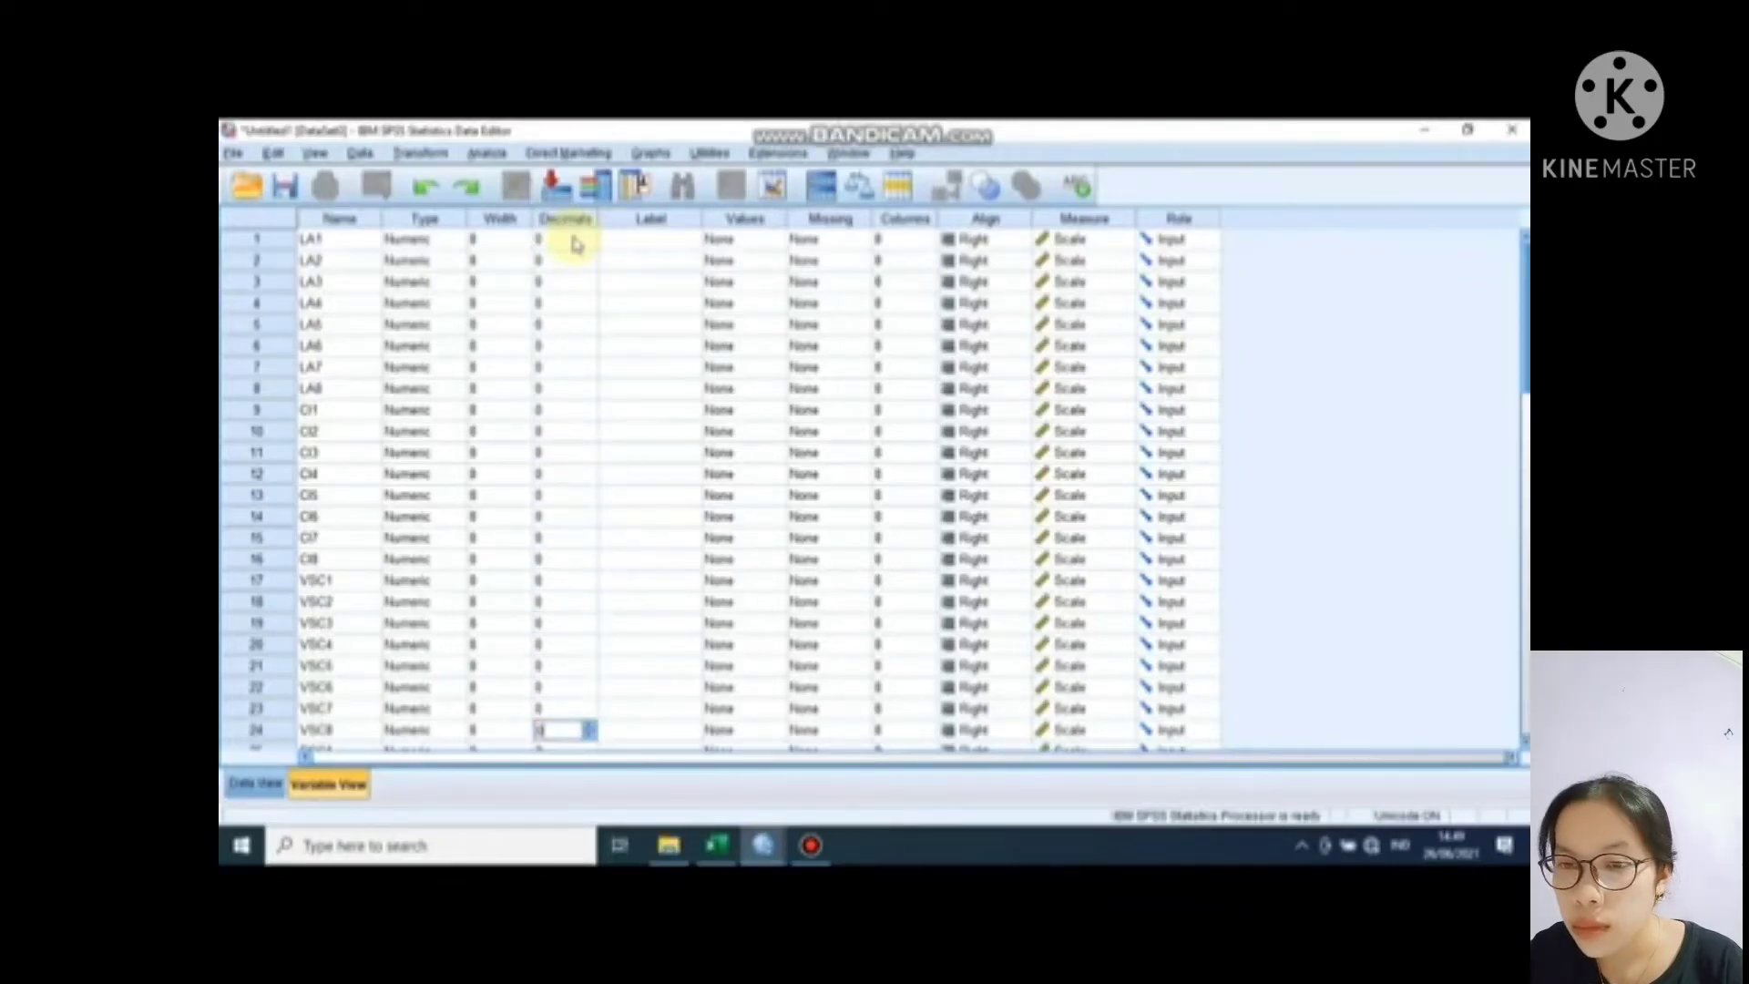
key(Return)
text(0)
key(Return)
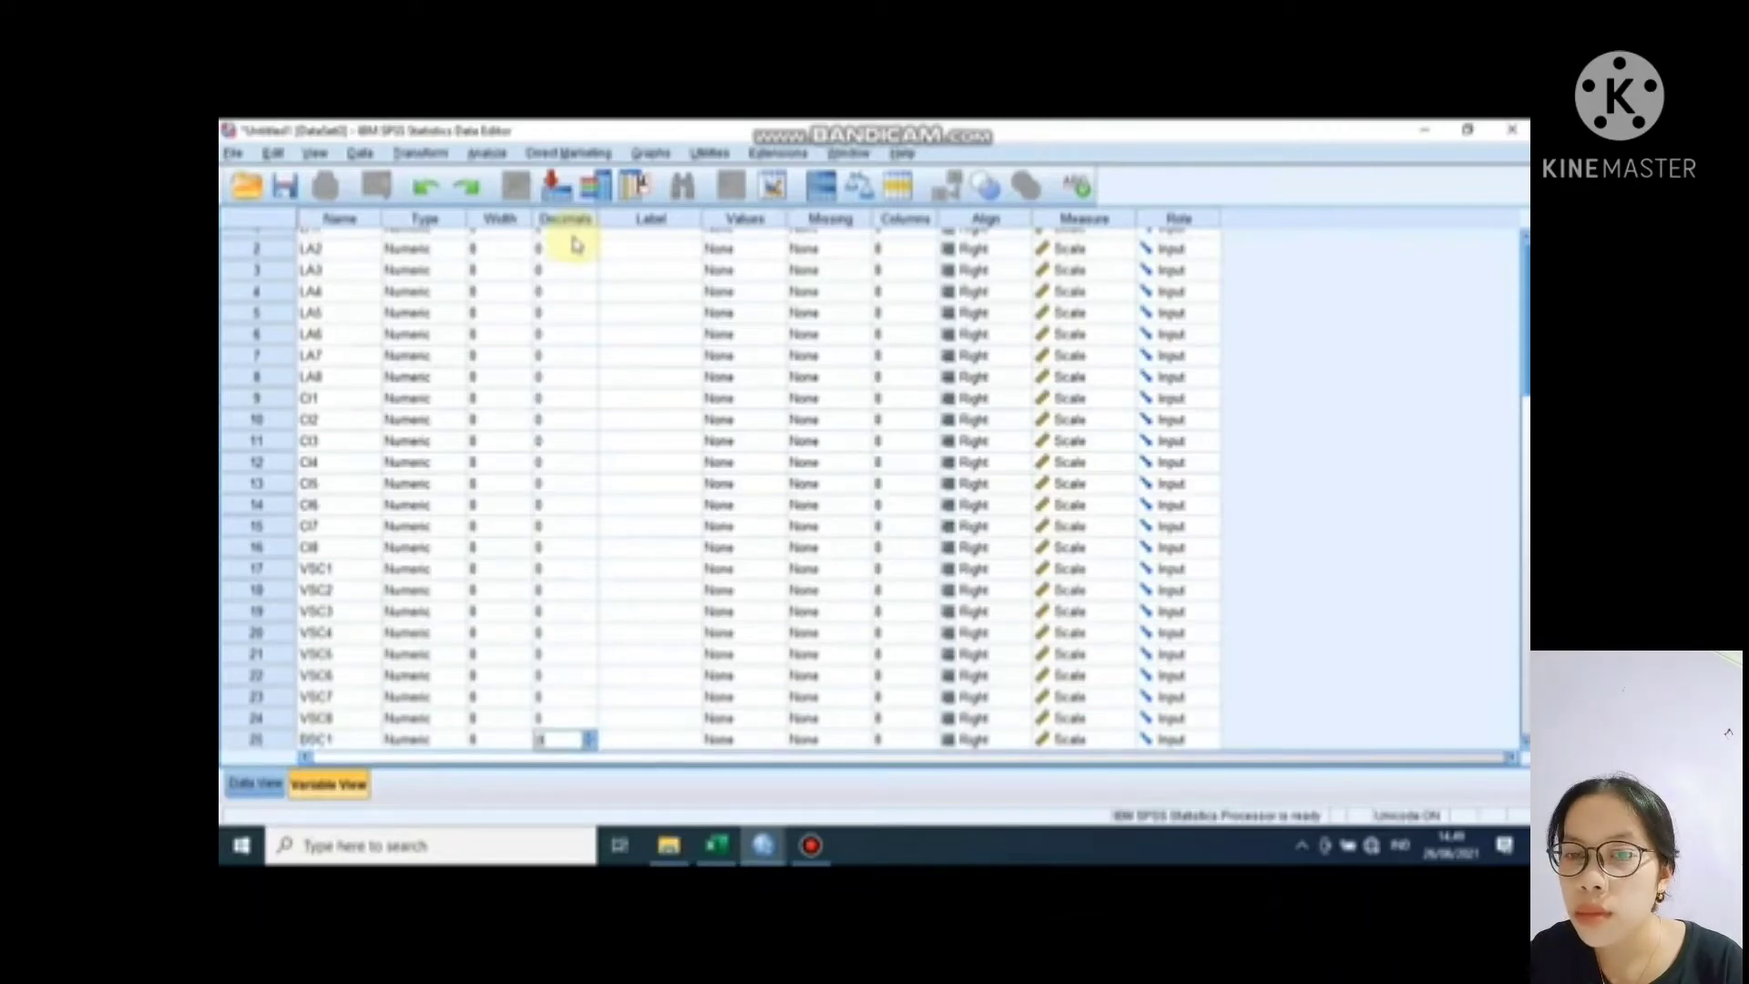
text(0)
key(Return)
text(0)
key(Return)
text(0)
key(Return)
text(0)
key(Return)
text(0)
key(Return)
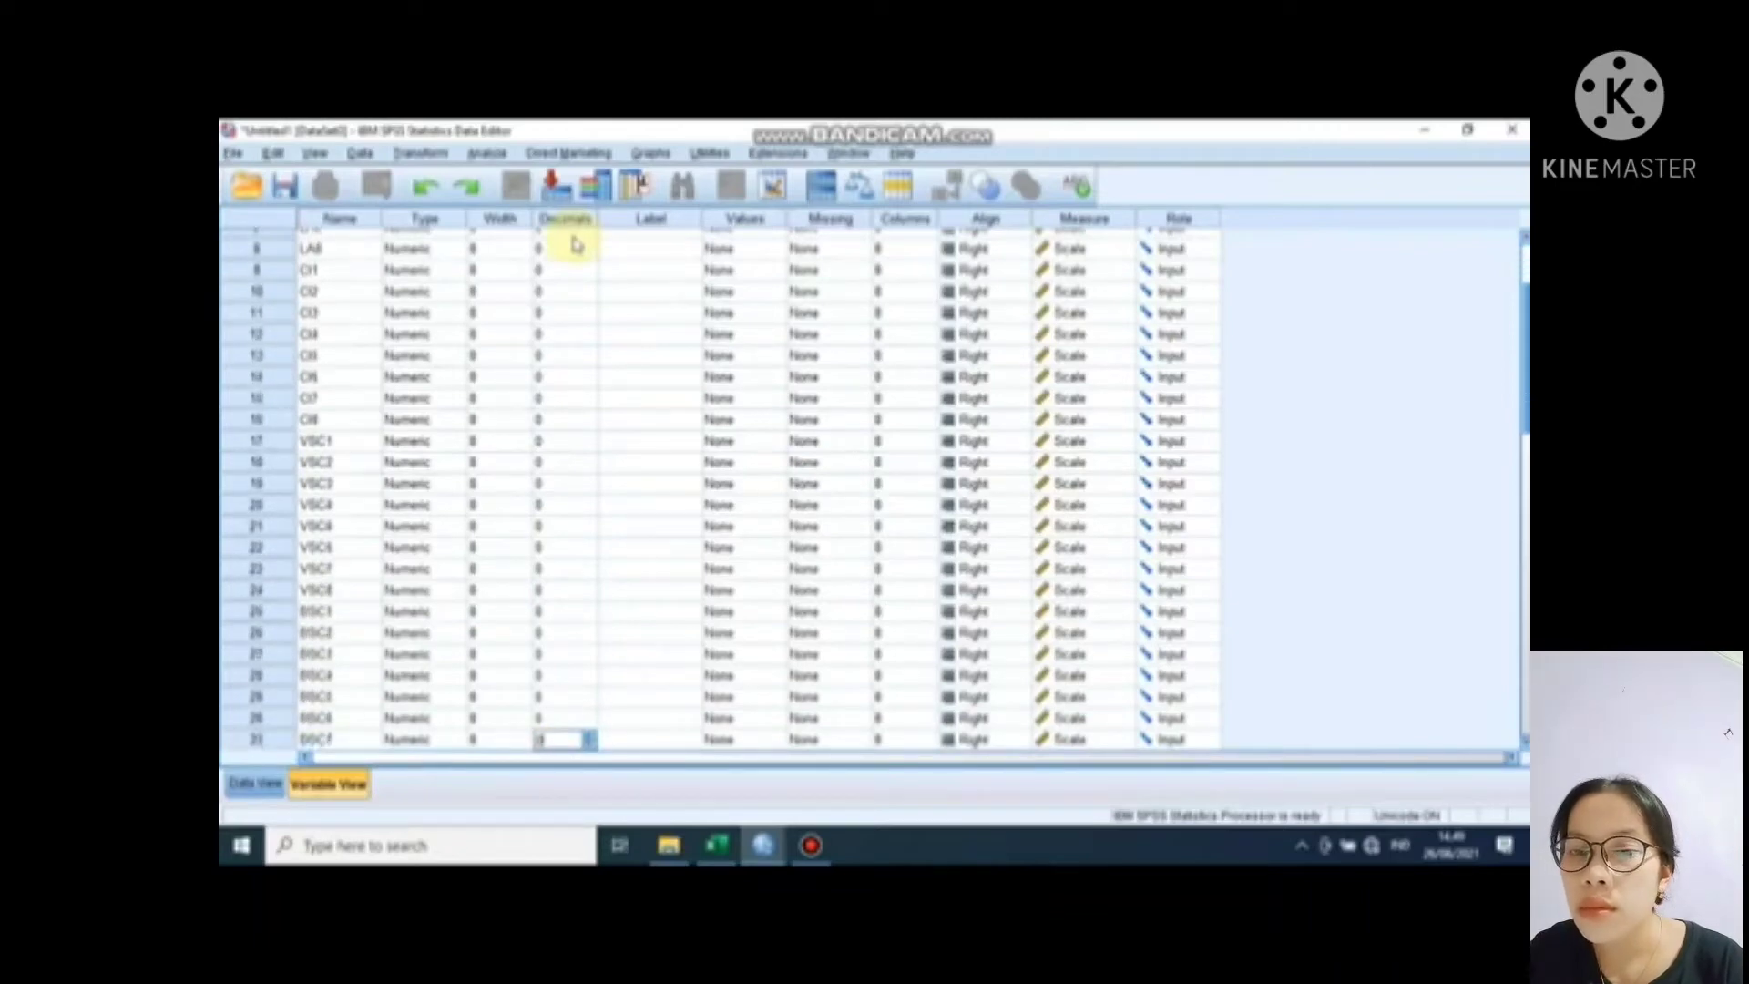
text(0)
key(Return)
text(0)
key(Return)
text(0)
key(Return)
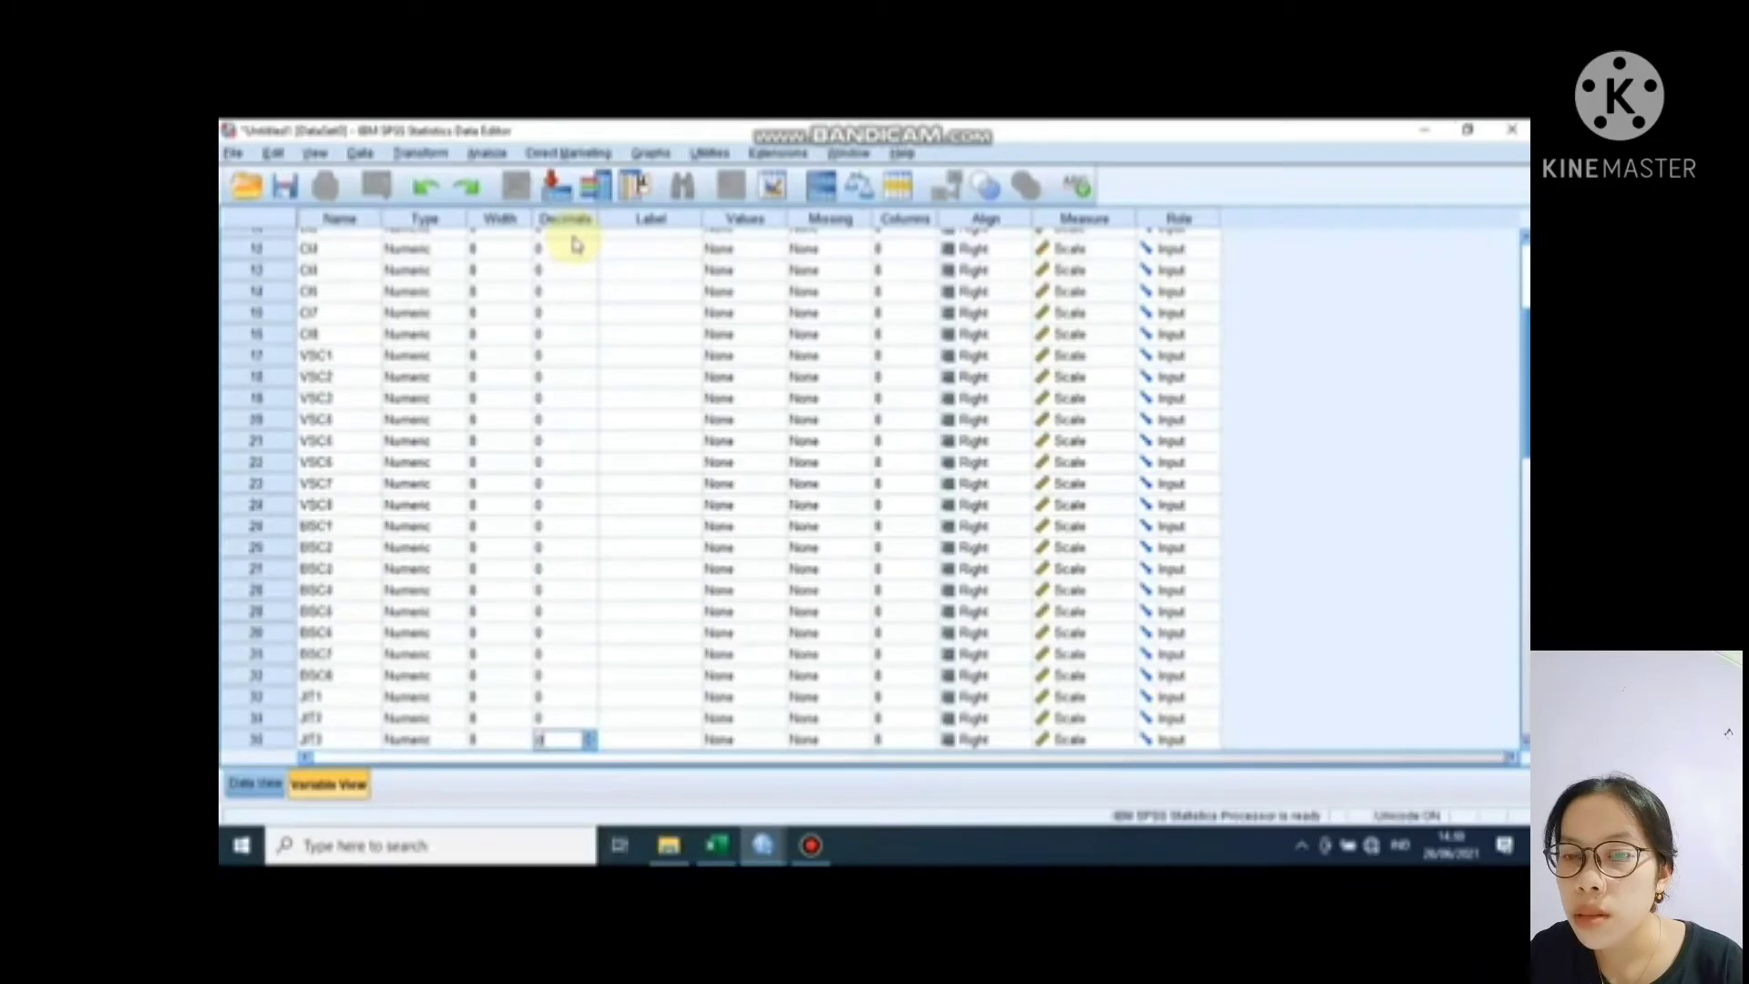
text(0)
key(Return)
text(0)
key(Return)
text(0)
key(Return)
text(0)
key(Return)
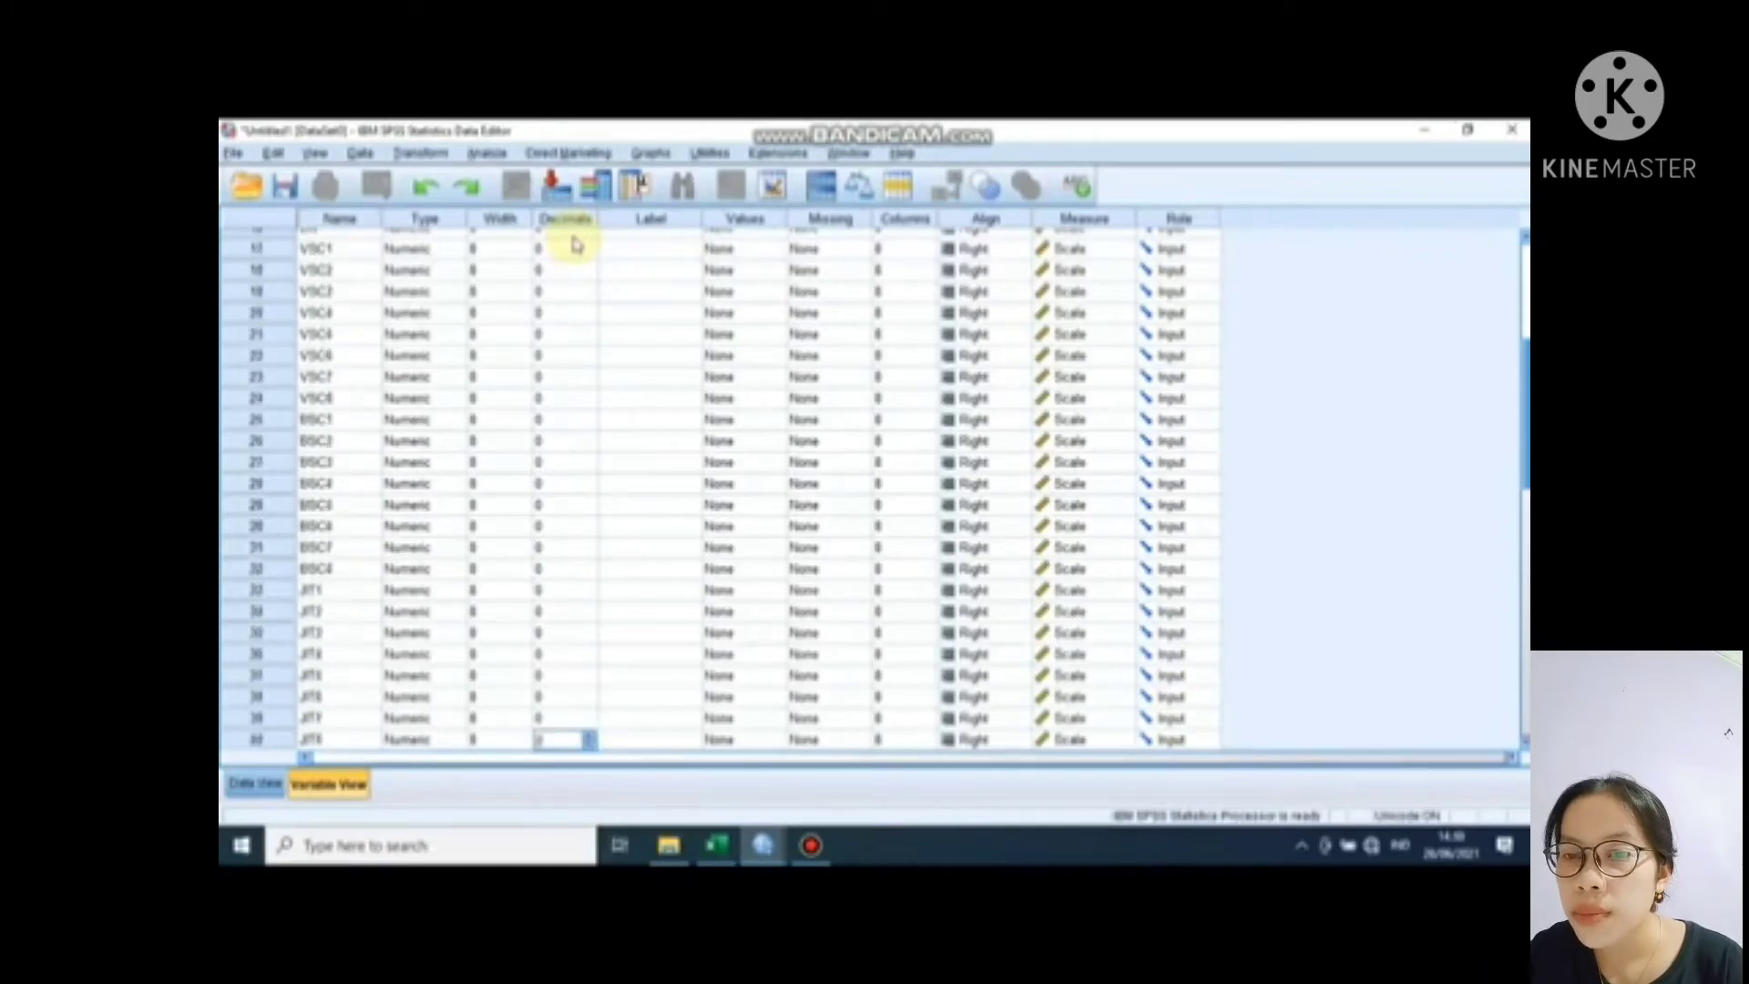
text(0)
key(Return)
key(Up)
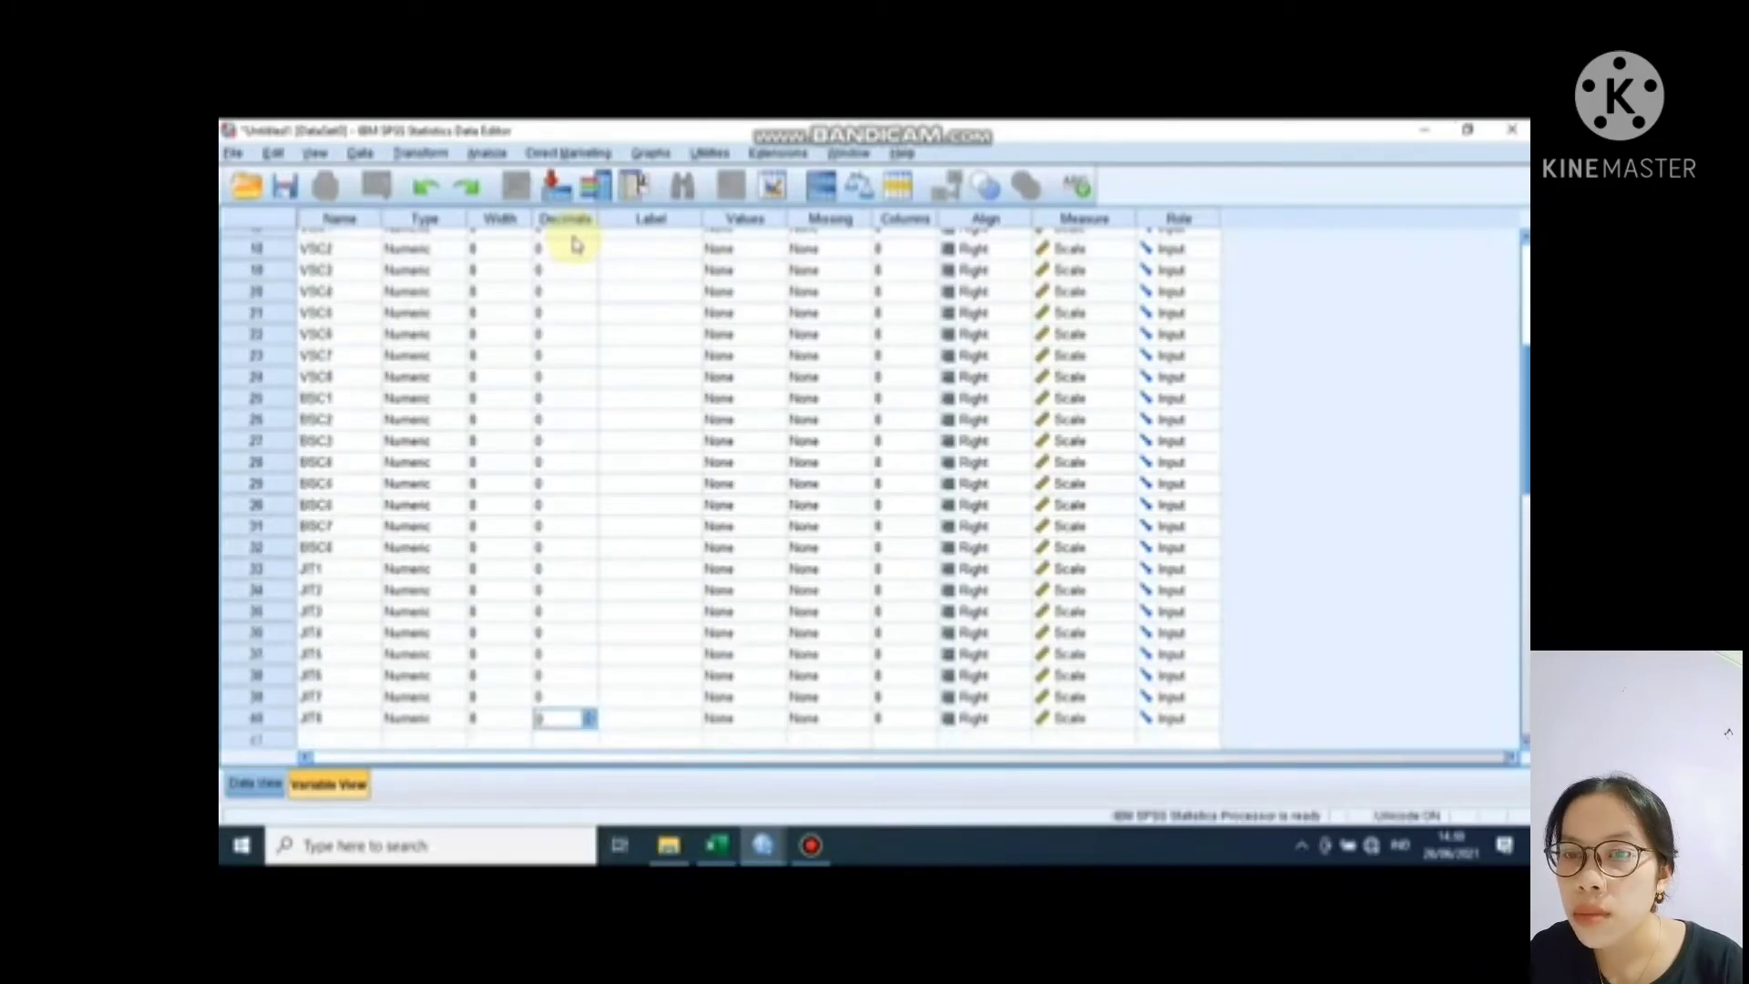
- Review the variable list from LA1 to JIT8, checking the decimals, column width and measurement level of each variable
scroll(574, 244, up, 6)
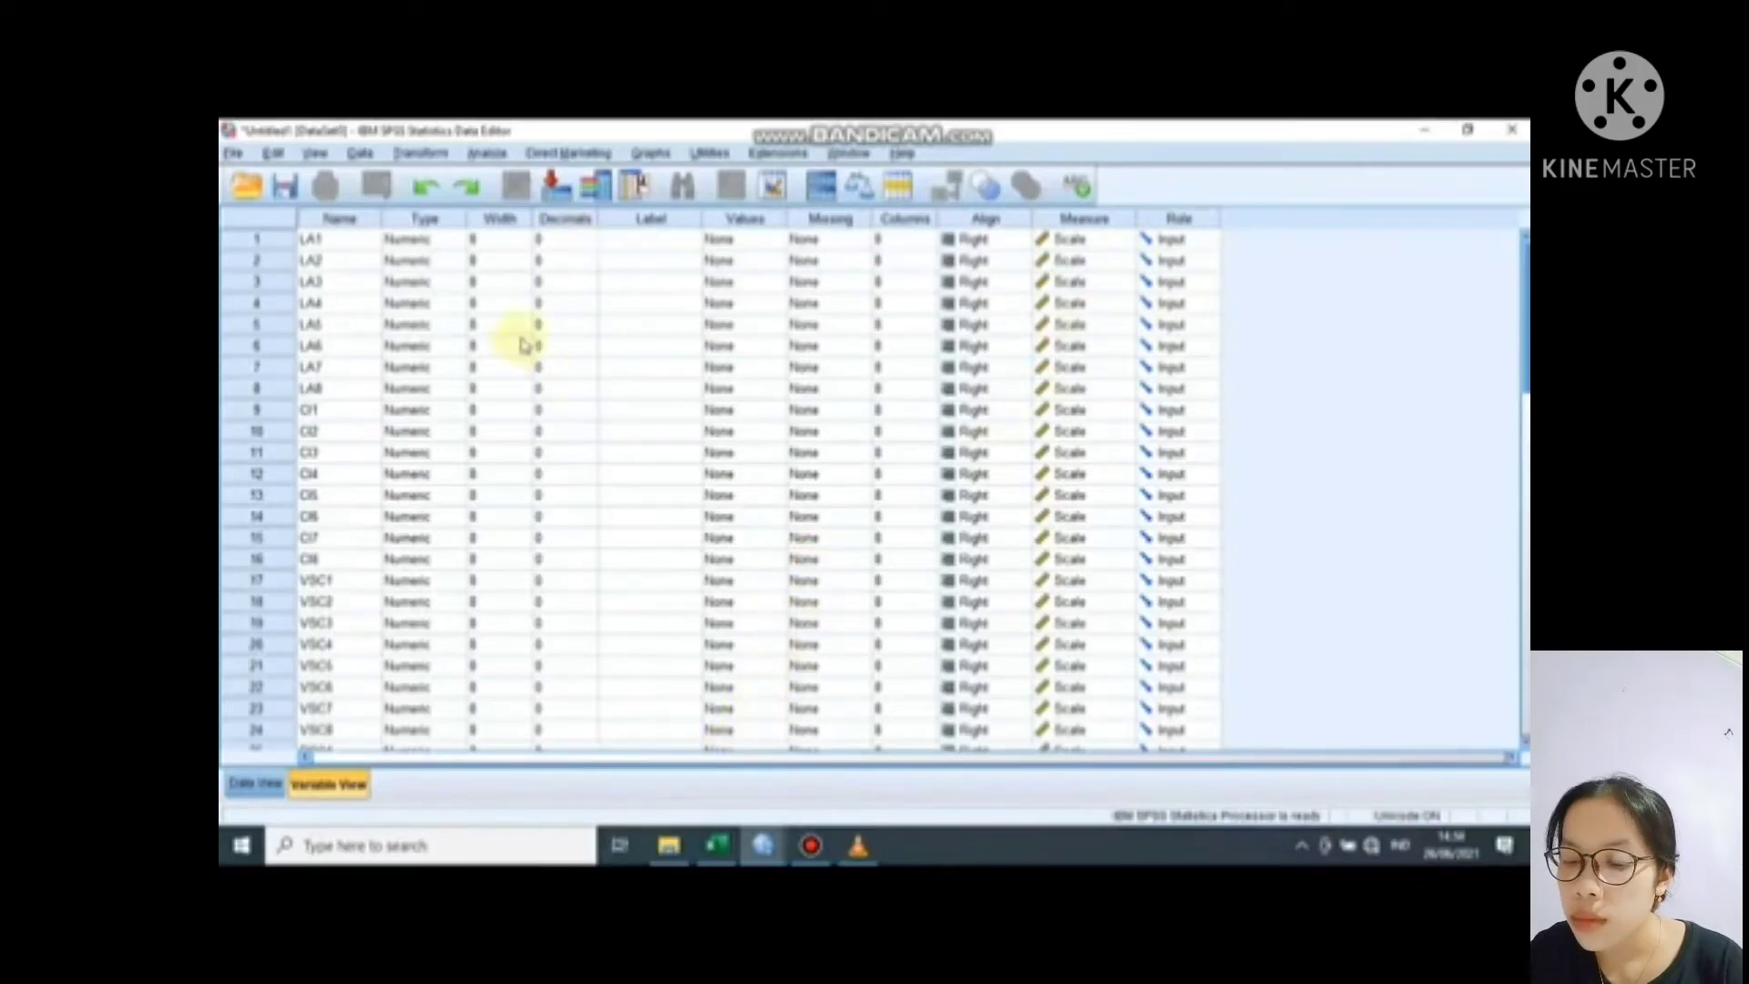
scroll(555, 281, down, 2)
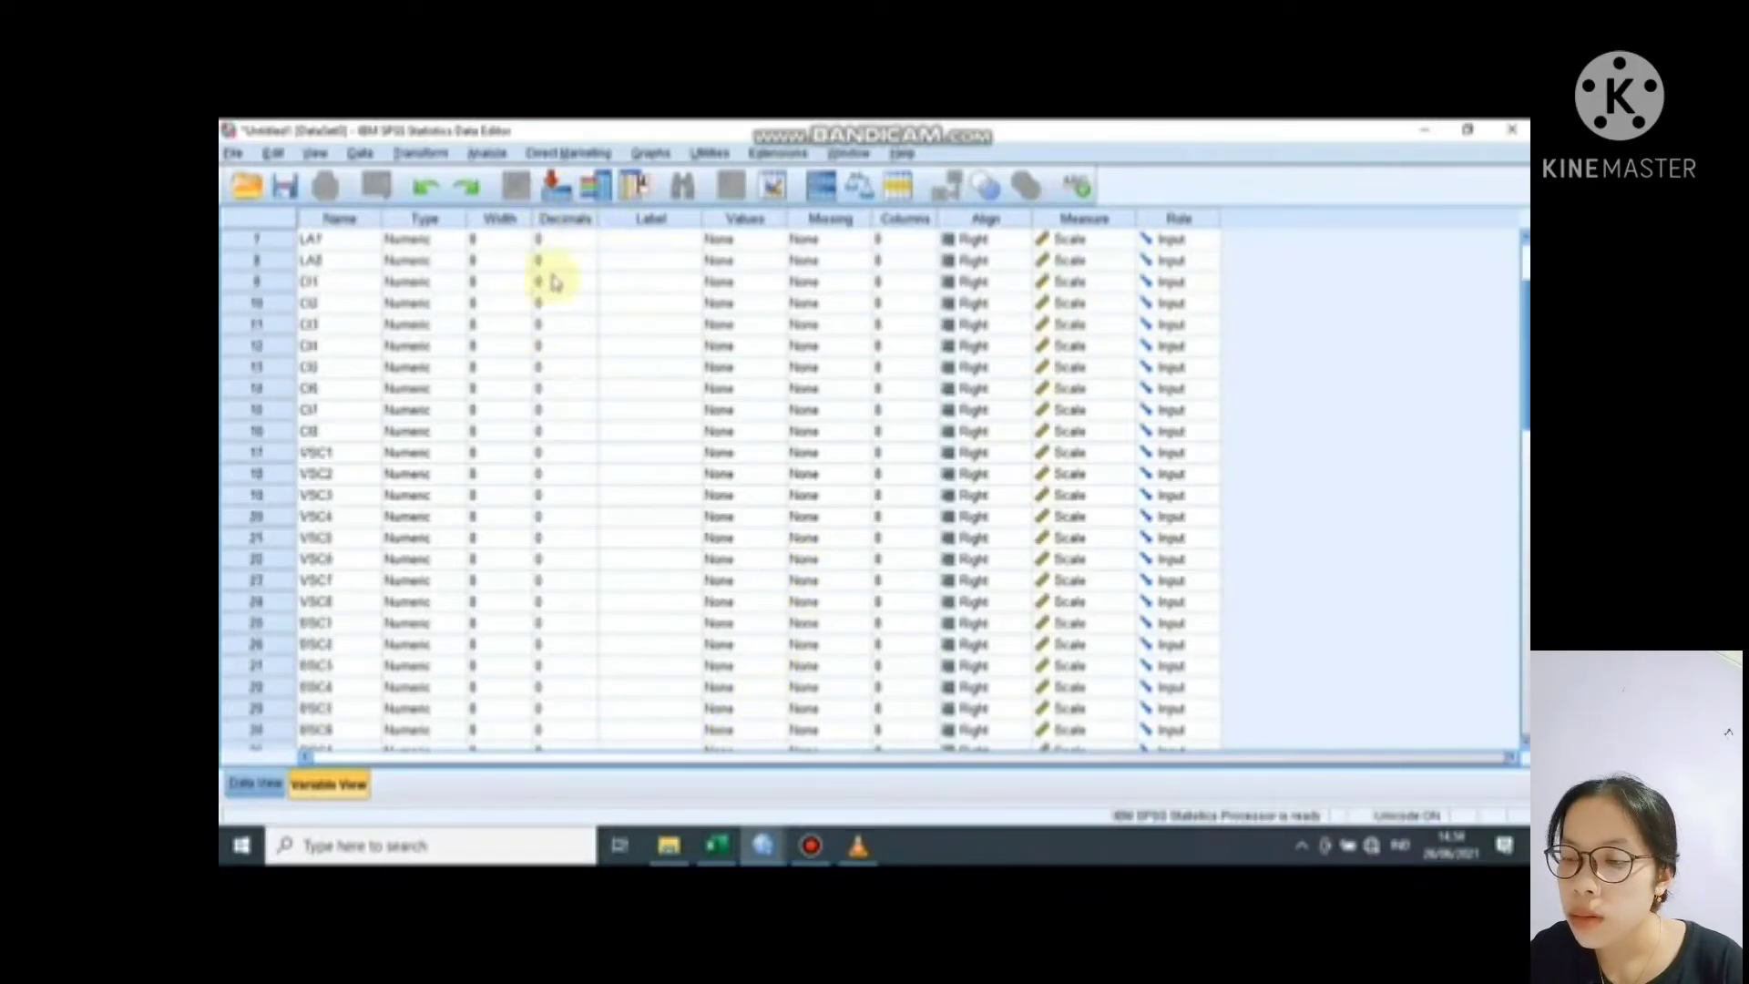
scroll(555, 281, down, 5)
scroll(555, 288, up, 5)
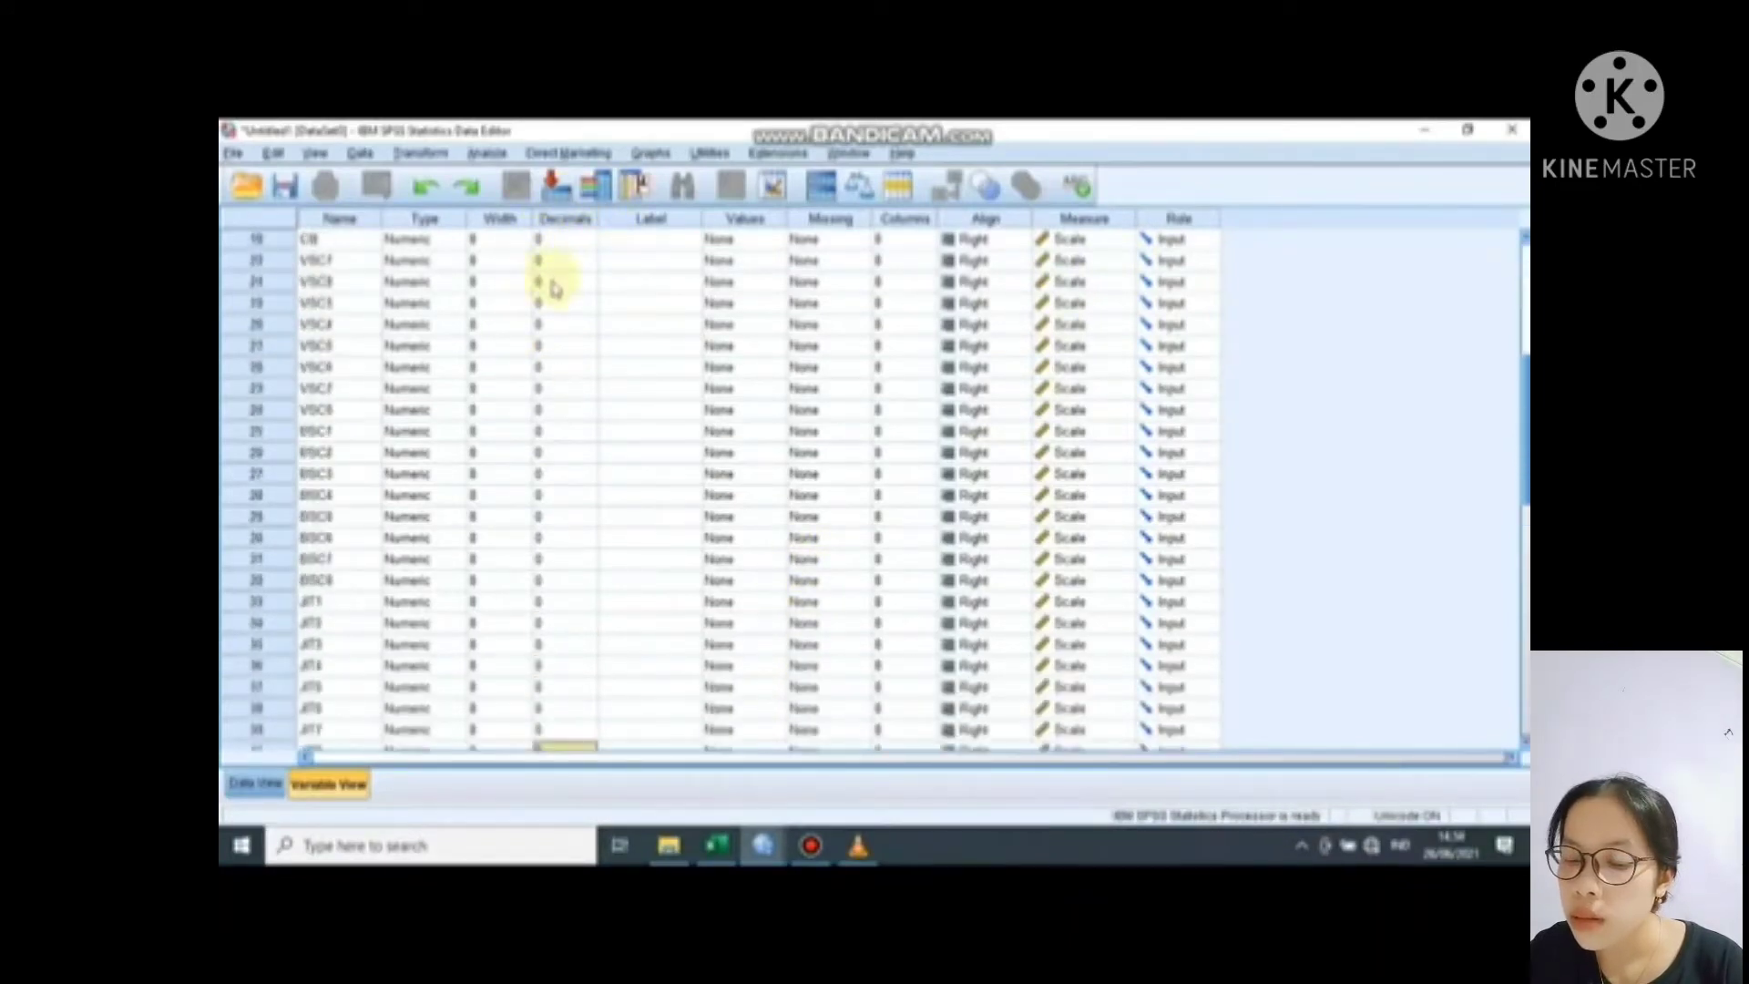
scroll(555, 288, up, 2)
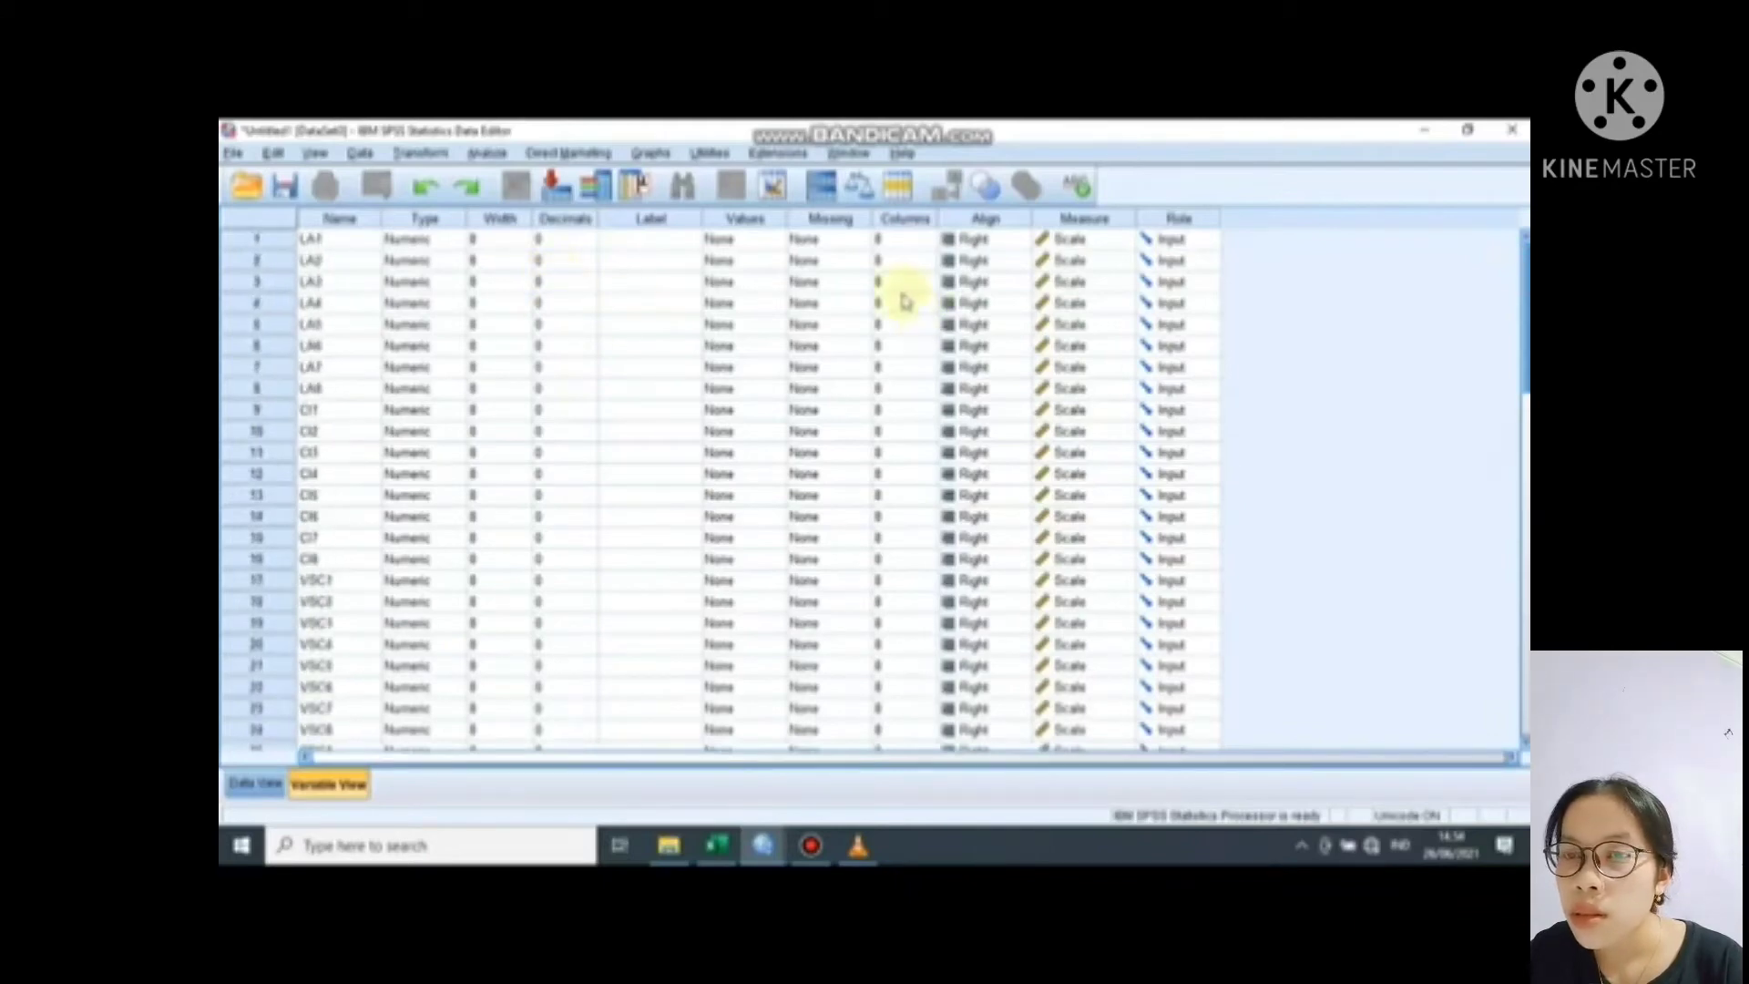
scroll(896, 300, down, 2)
scroll(892, 299, down, 6)
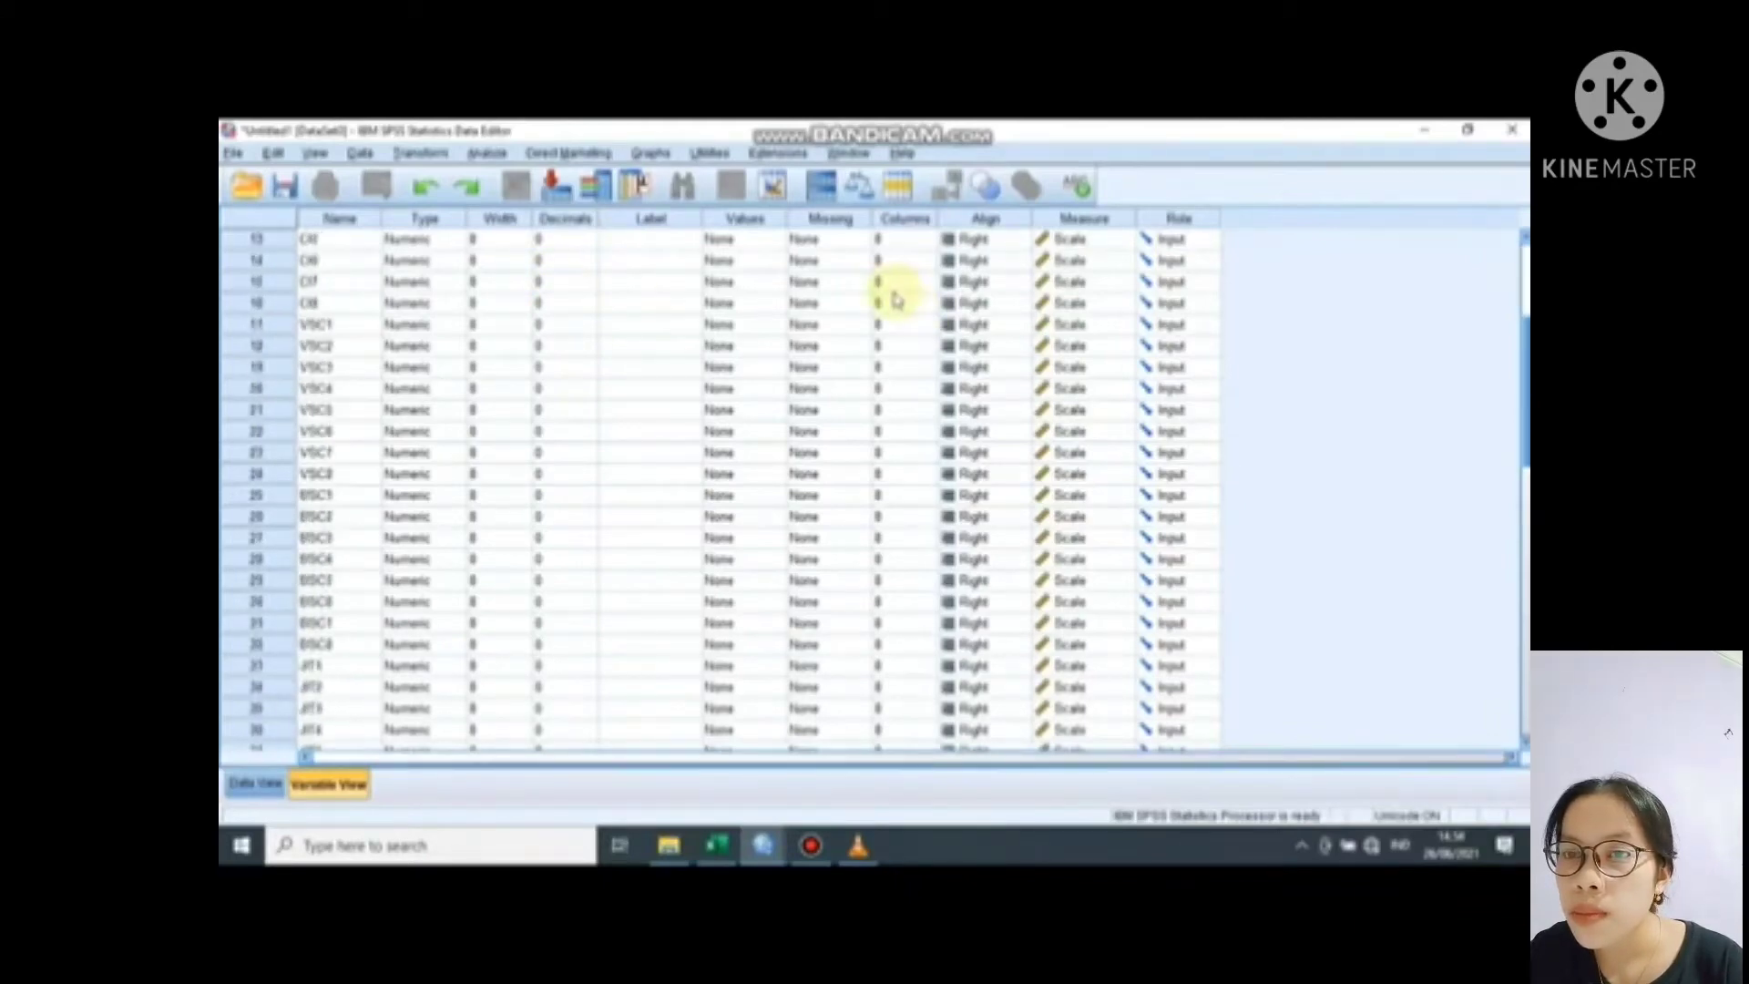
scroll(891, 299, up, 6)
scroll(888, 296, up, 2)
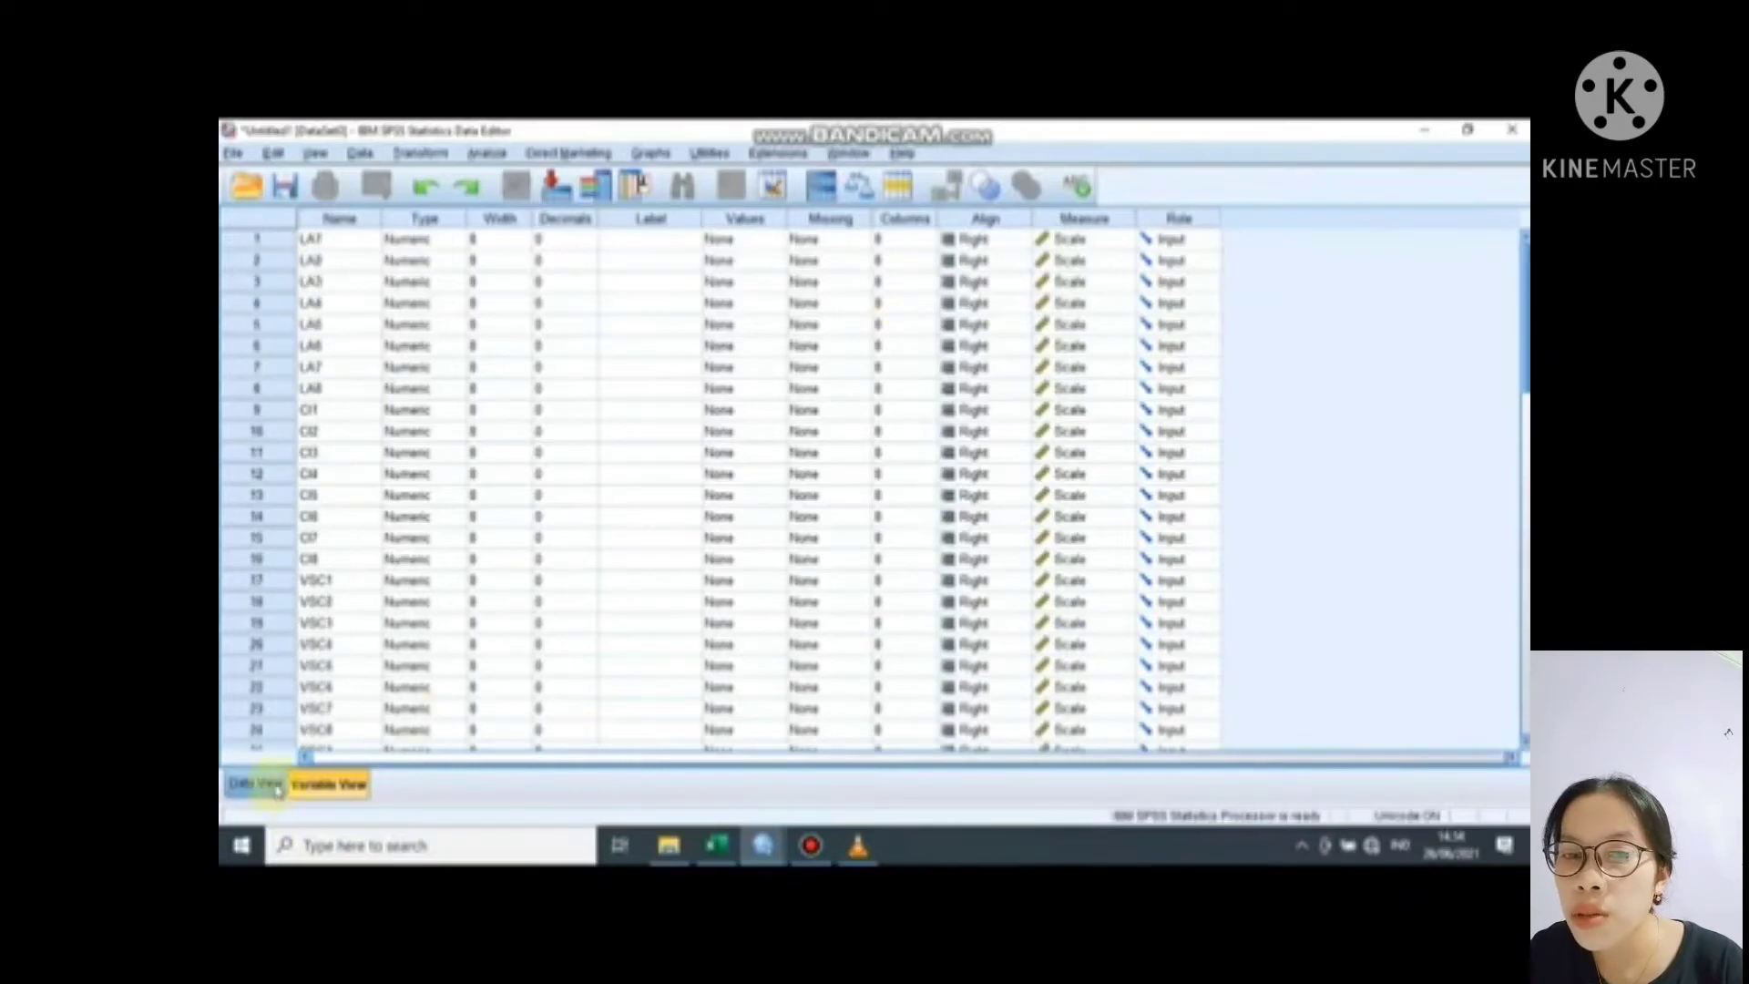
- Show the Data View, then switch to the Excel workbook and copy the response scores B7:AT106 from Sheet1
click(273, 789)
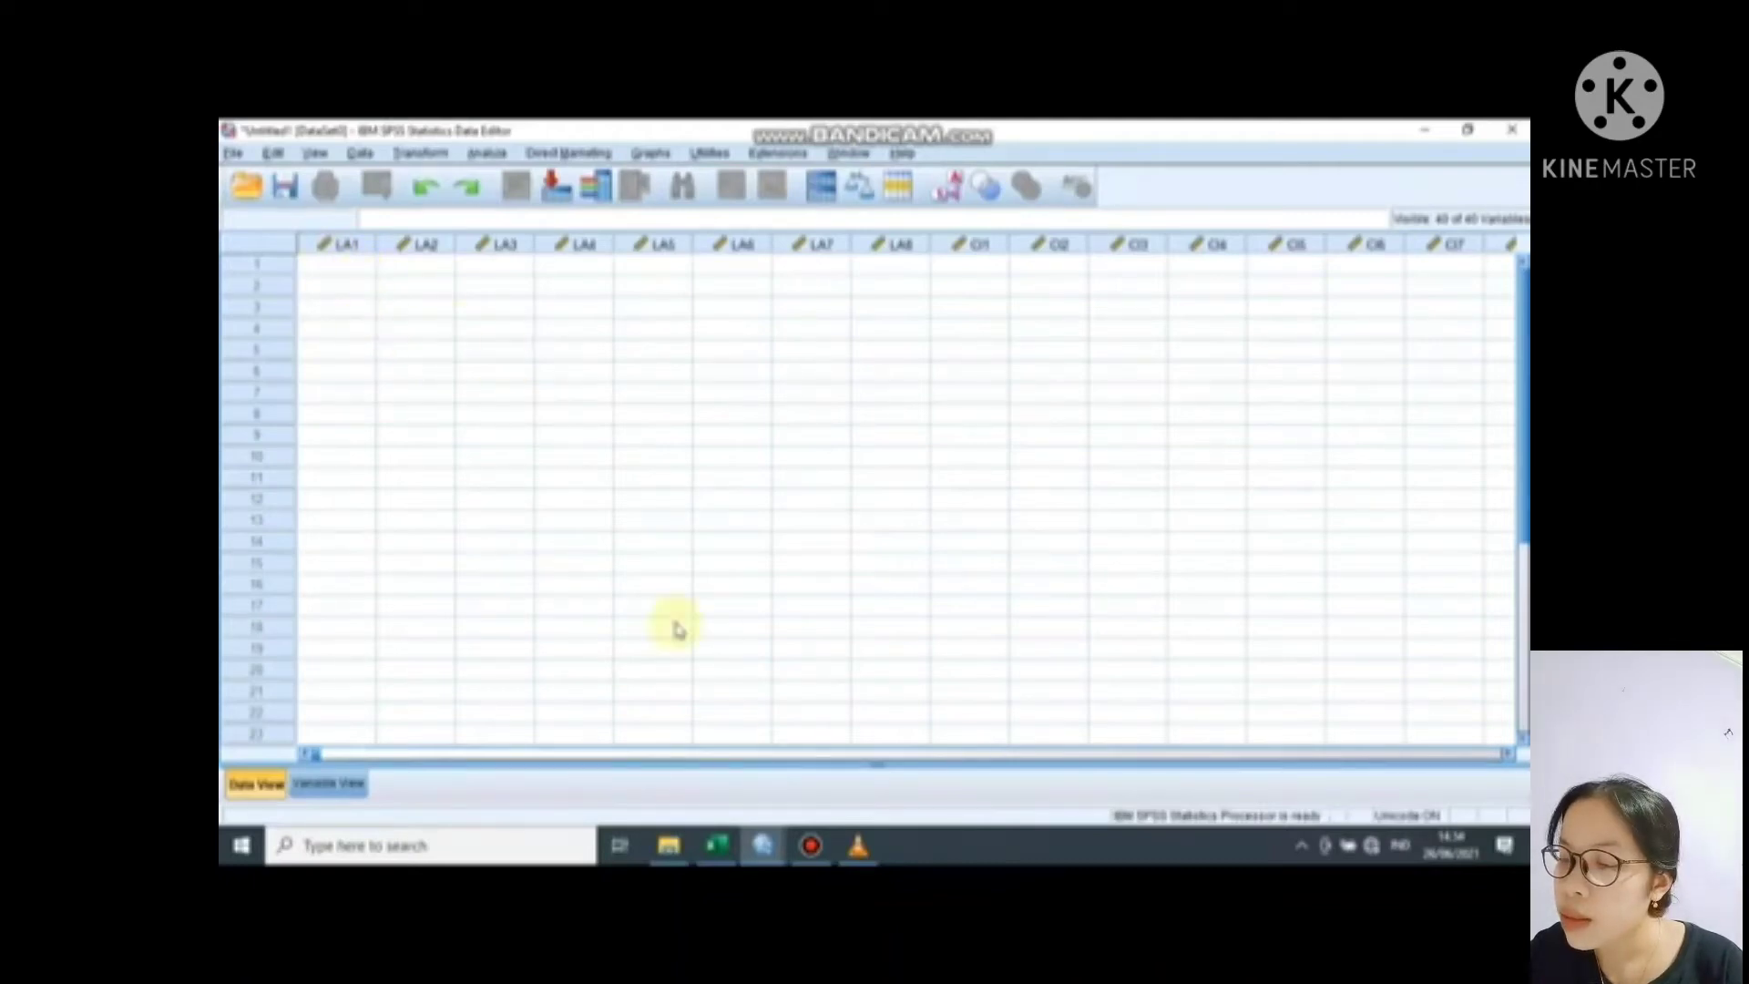
mouse_move(728, 860)
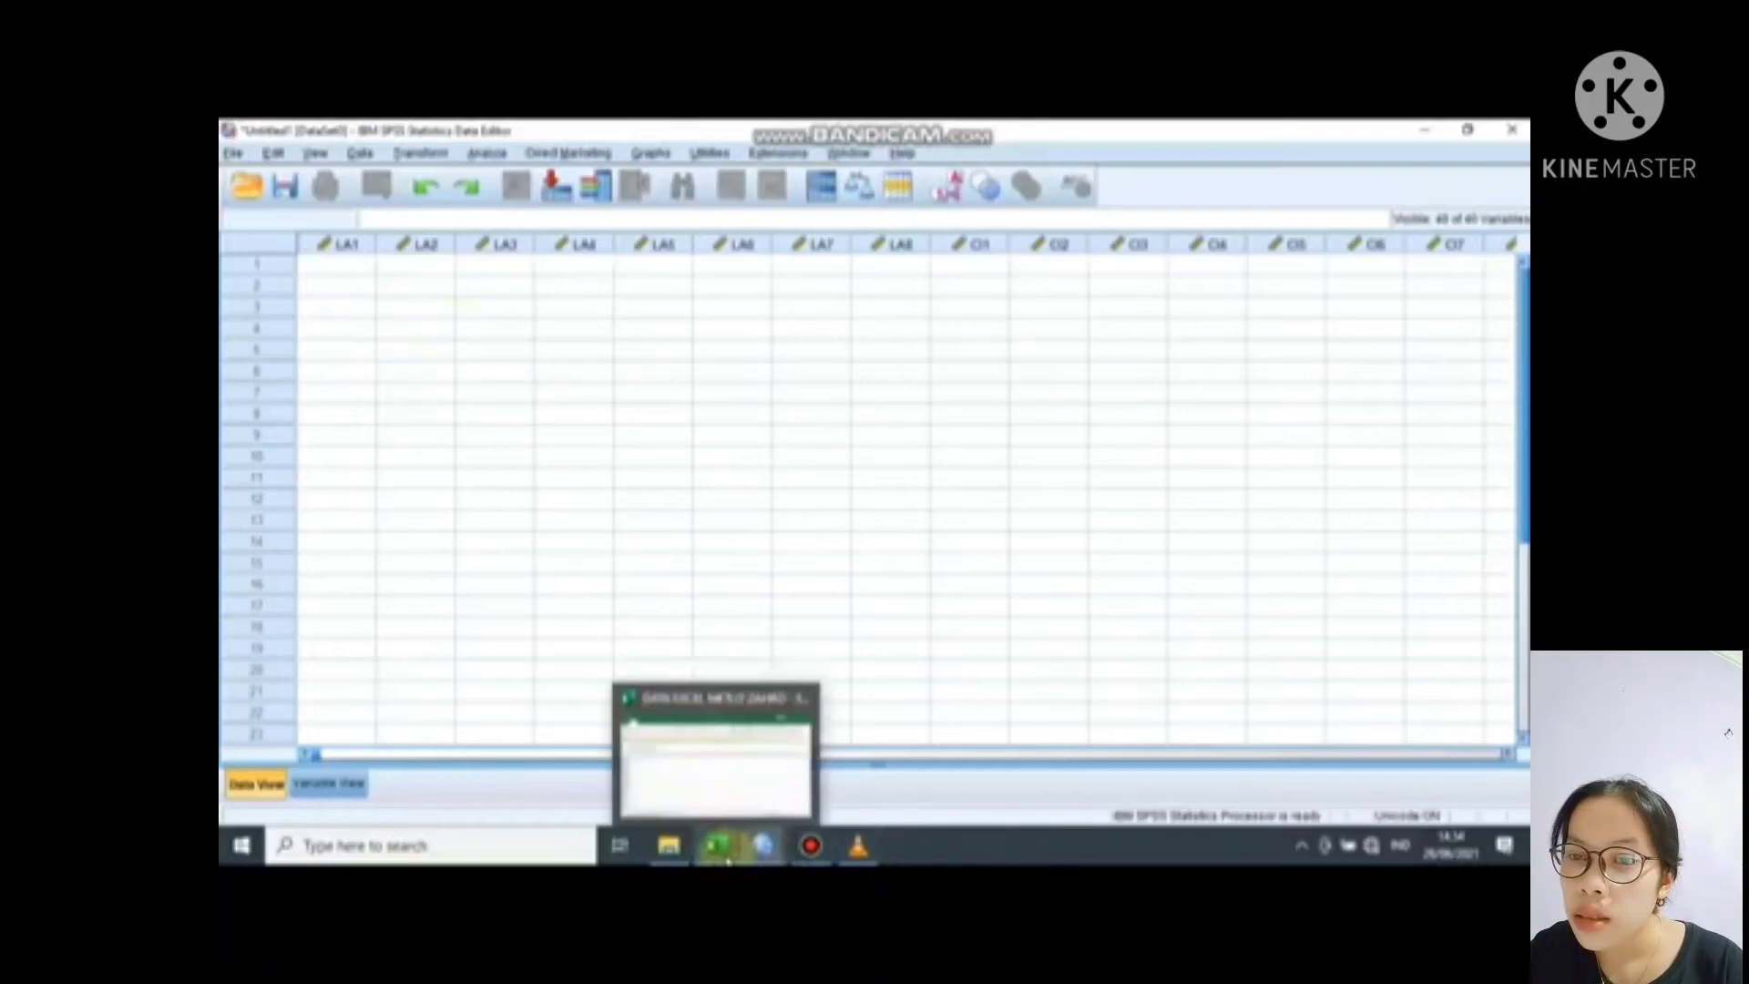
click(728, 860)
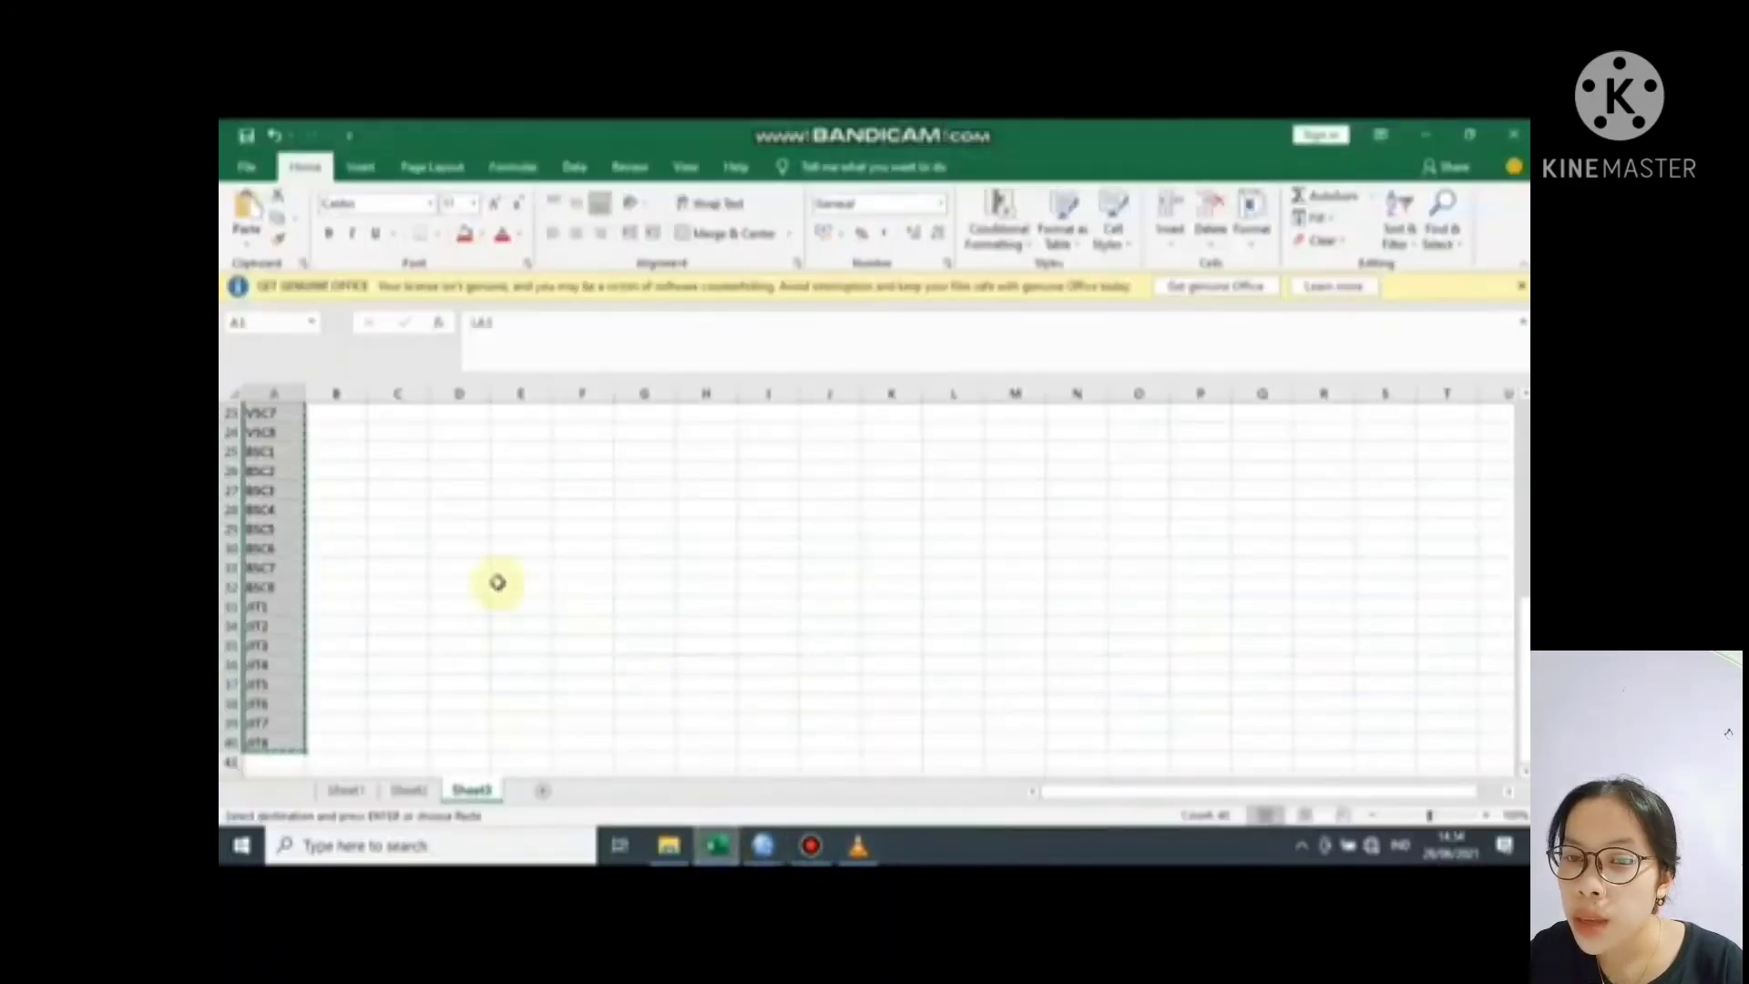
click(347, 789)
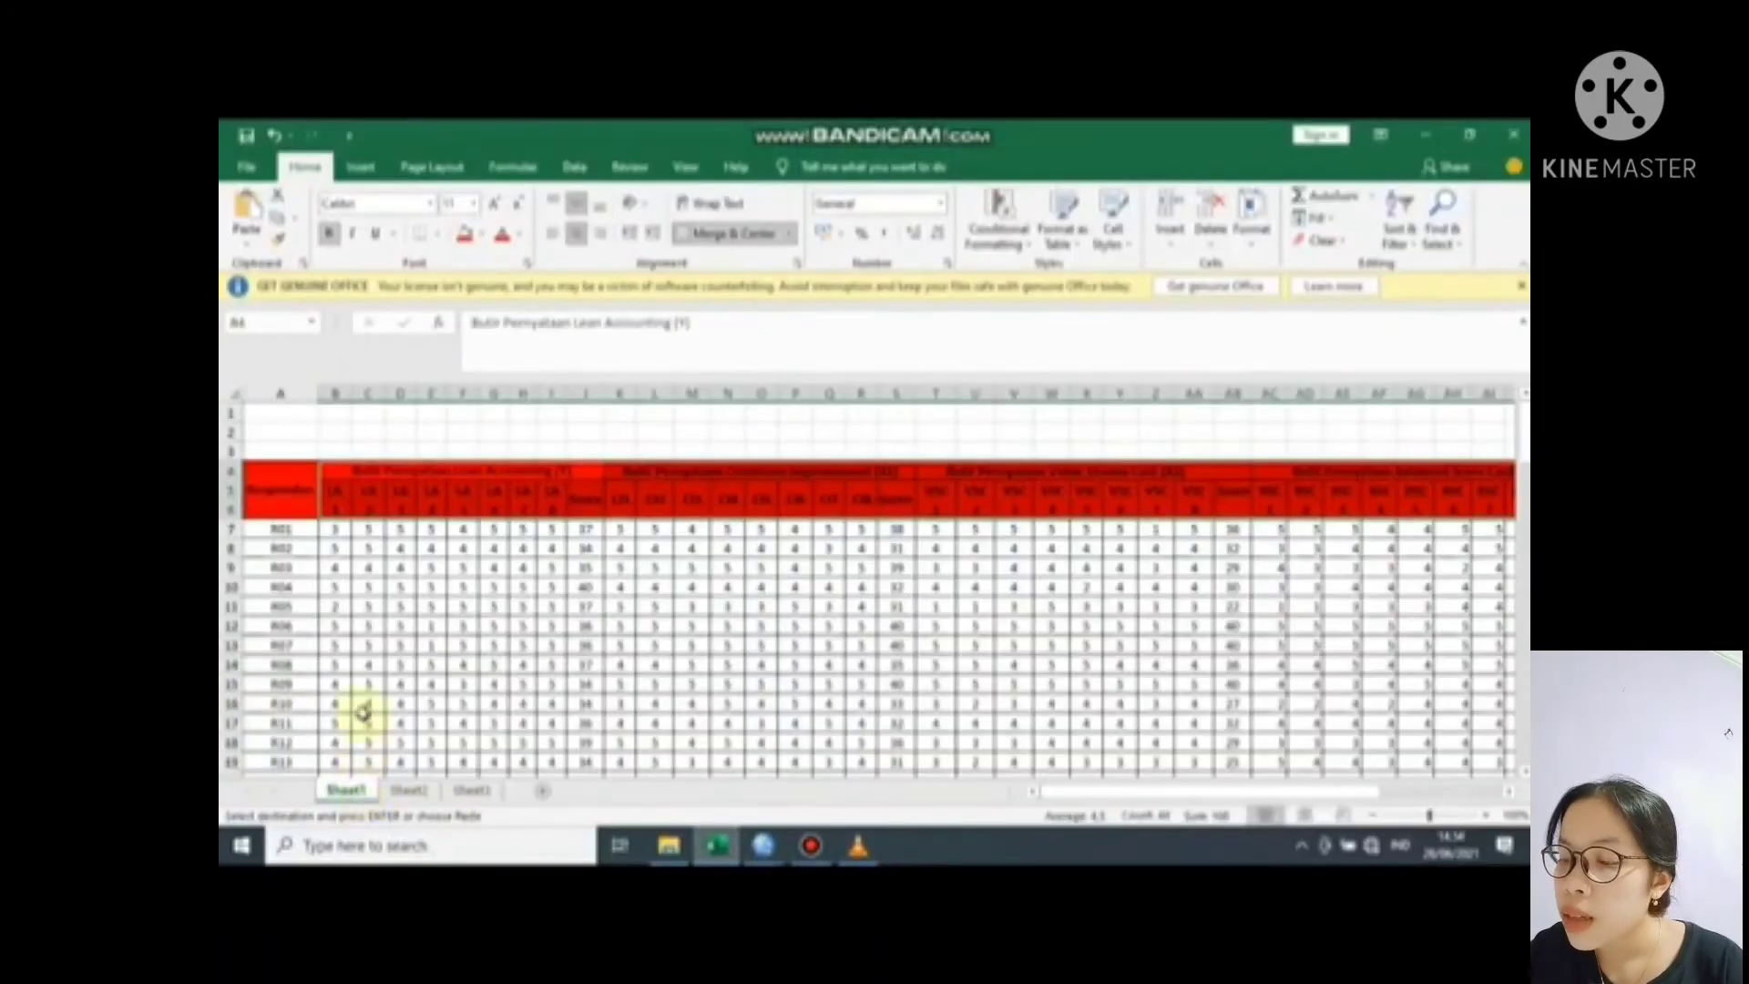
click(340, 528)
drag(340, 529, 1419, 727)
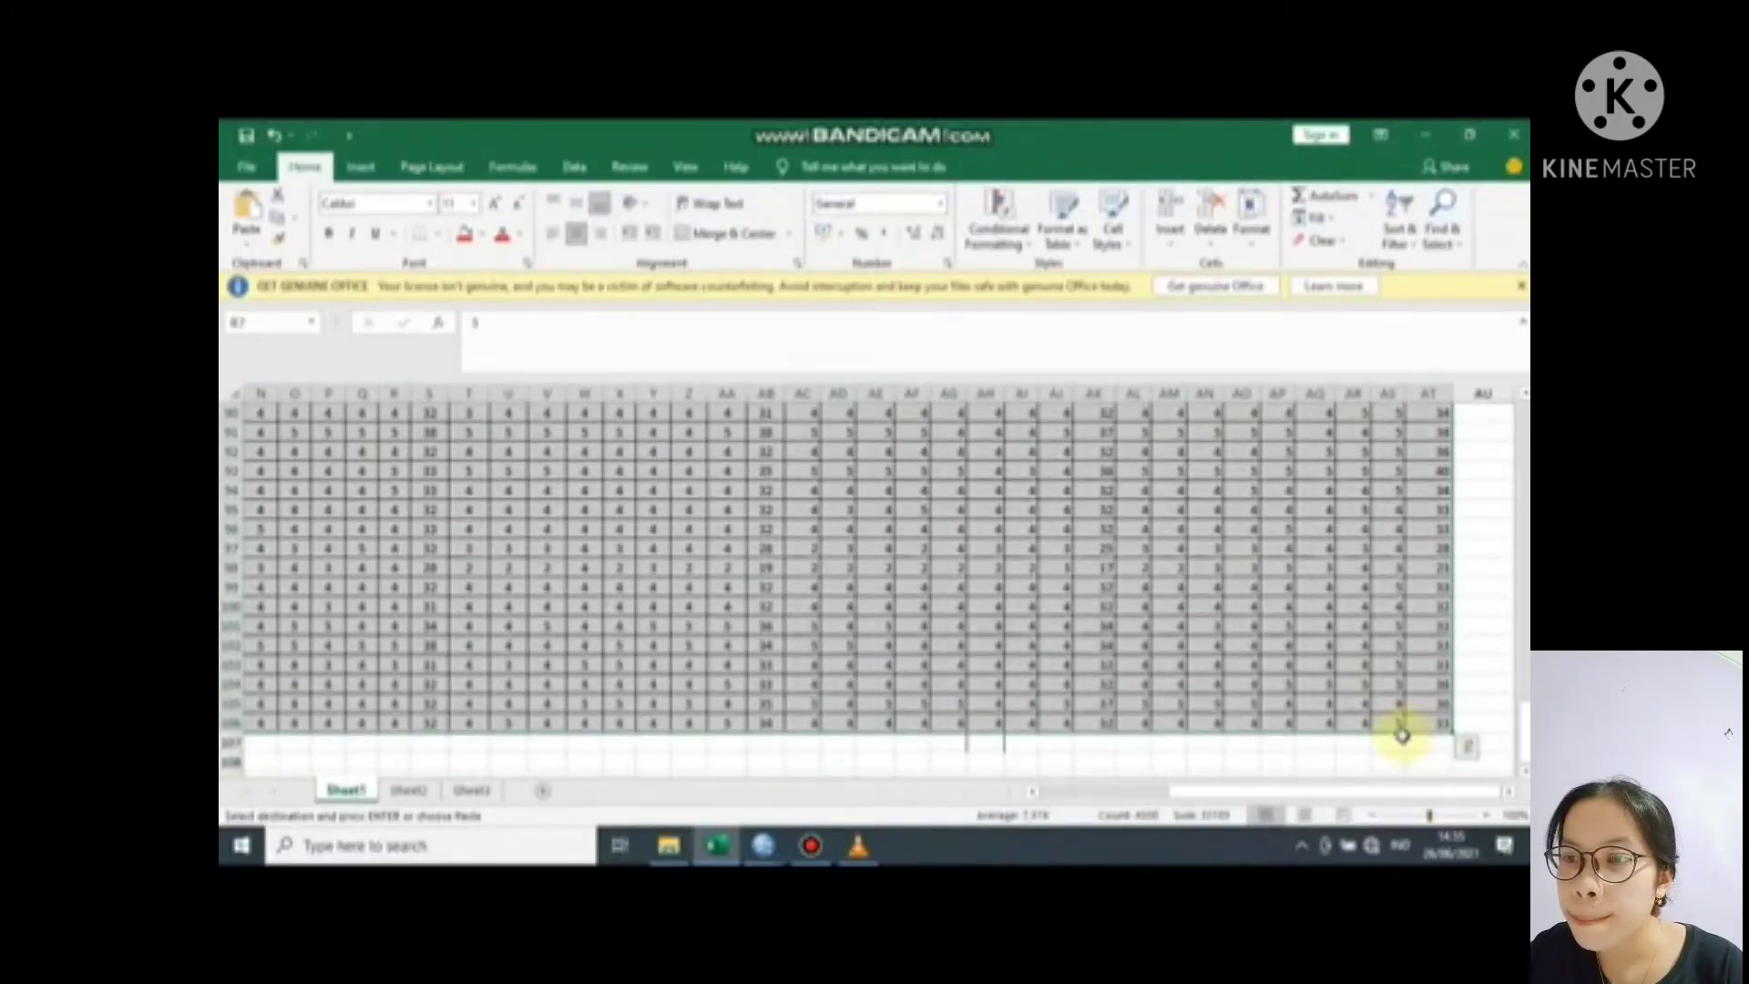
text(cc)
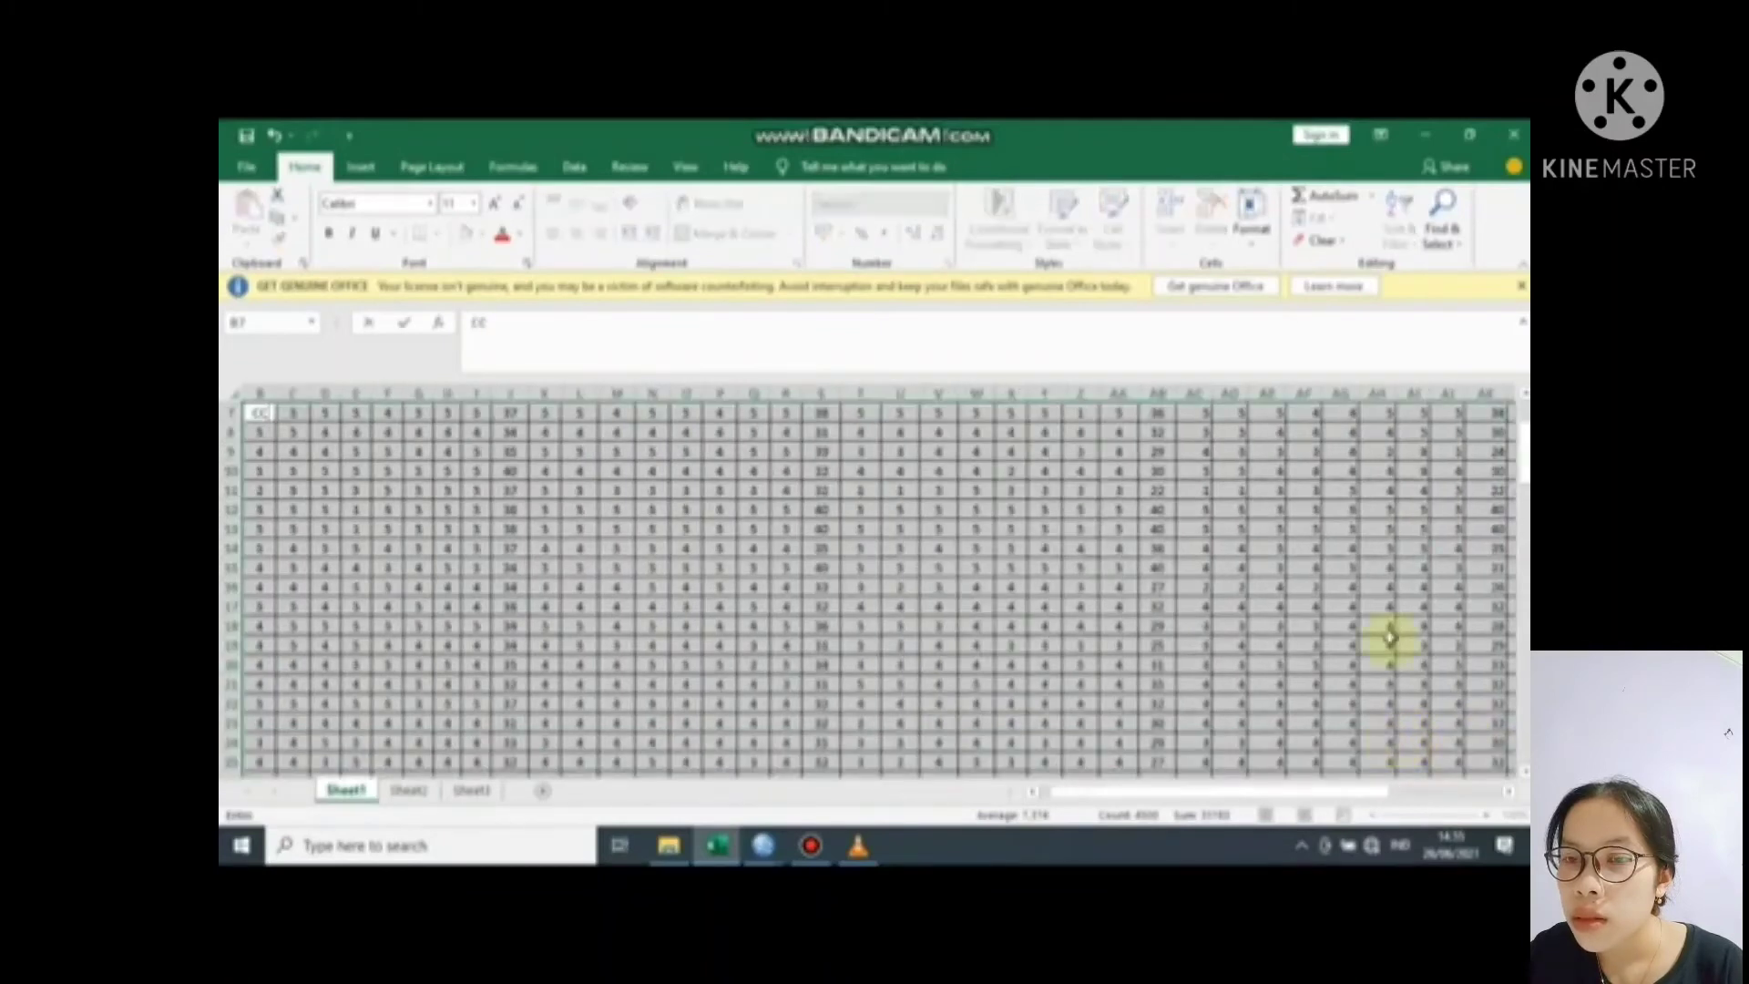
click(273, 135)
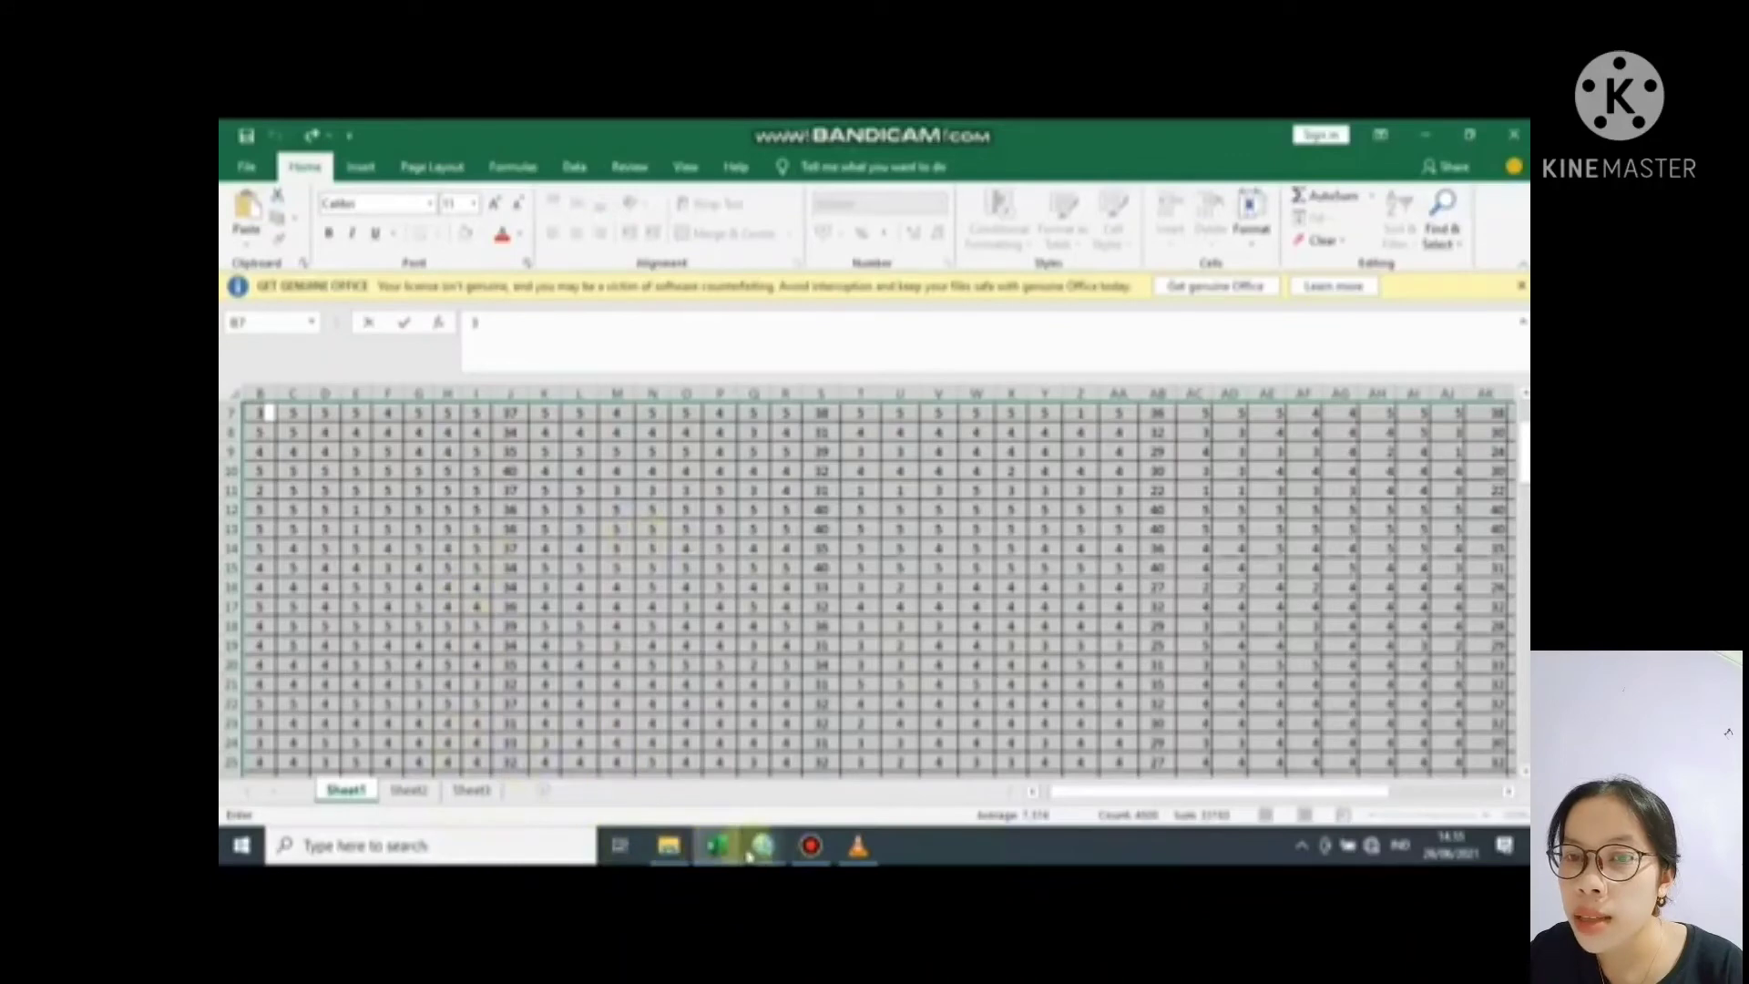
- Switch to the SPSS Data Editor and paste the copied scores into the data grid, starting at row 1 of LA1
mouse_move(764, 847)
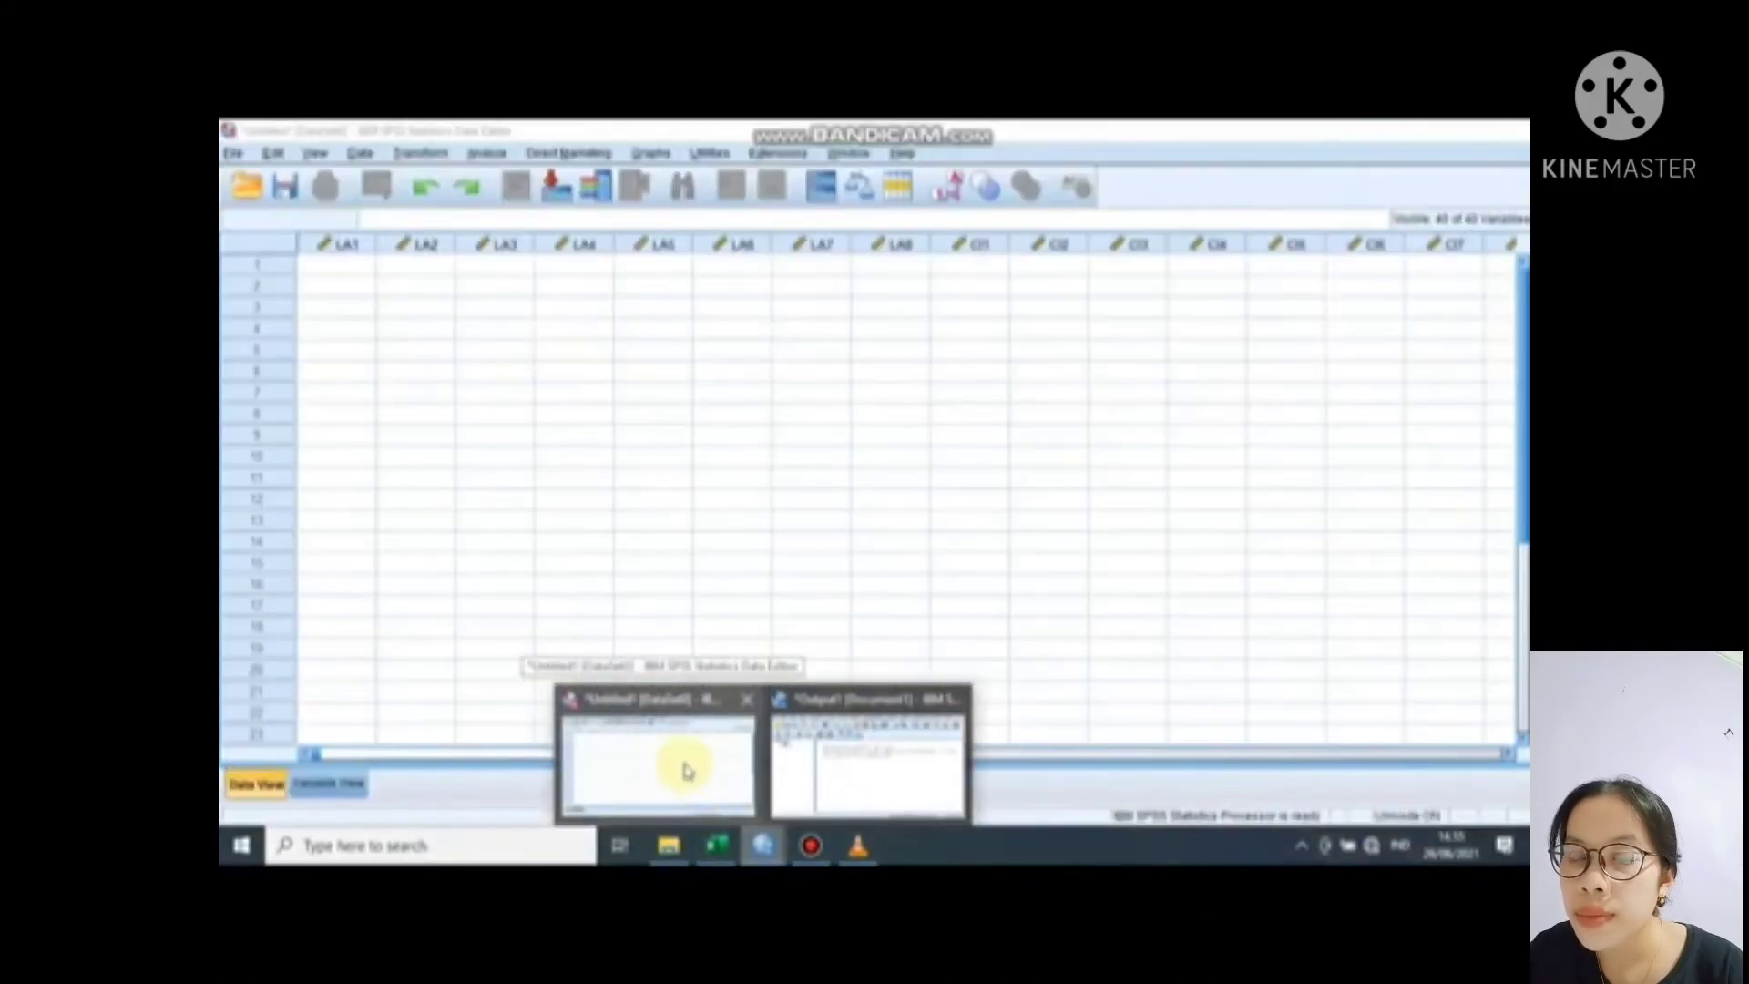
click(684, 765)
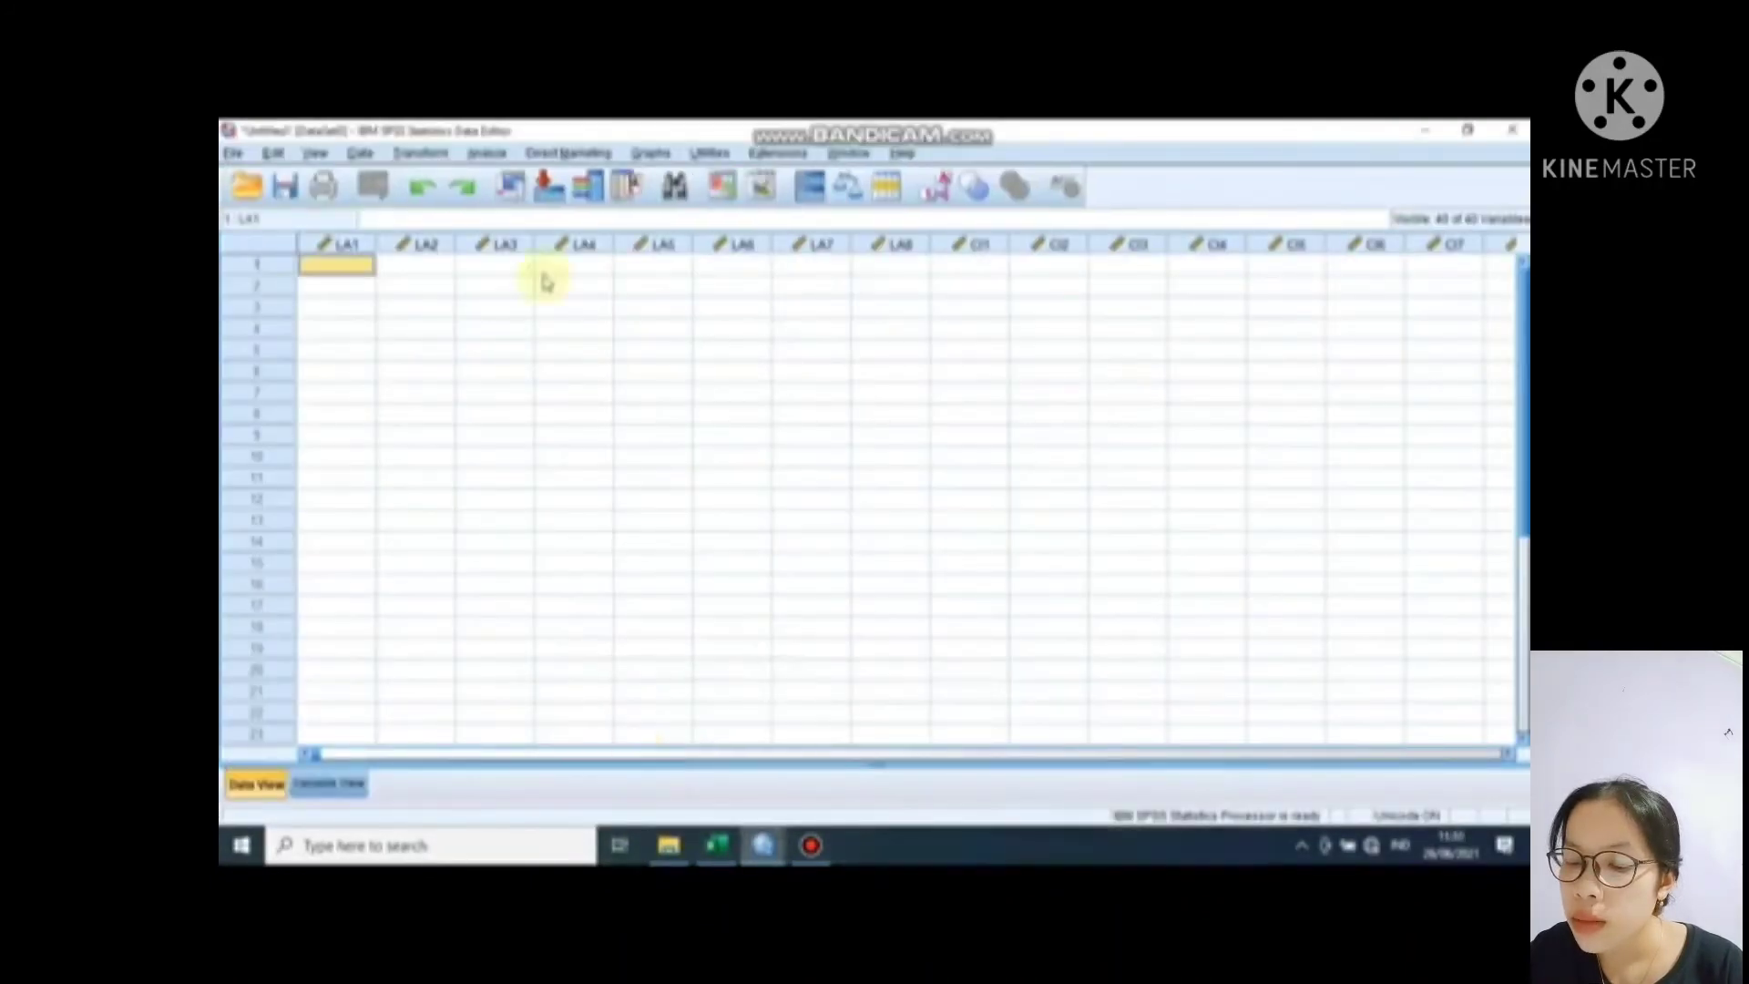
click(367, 275)
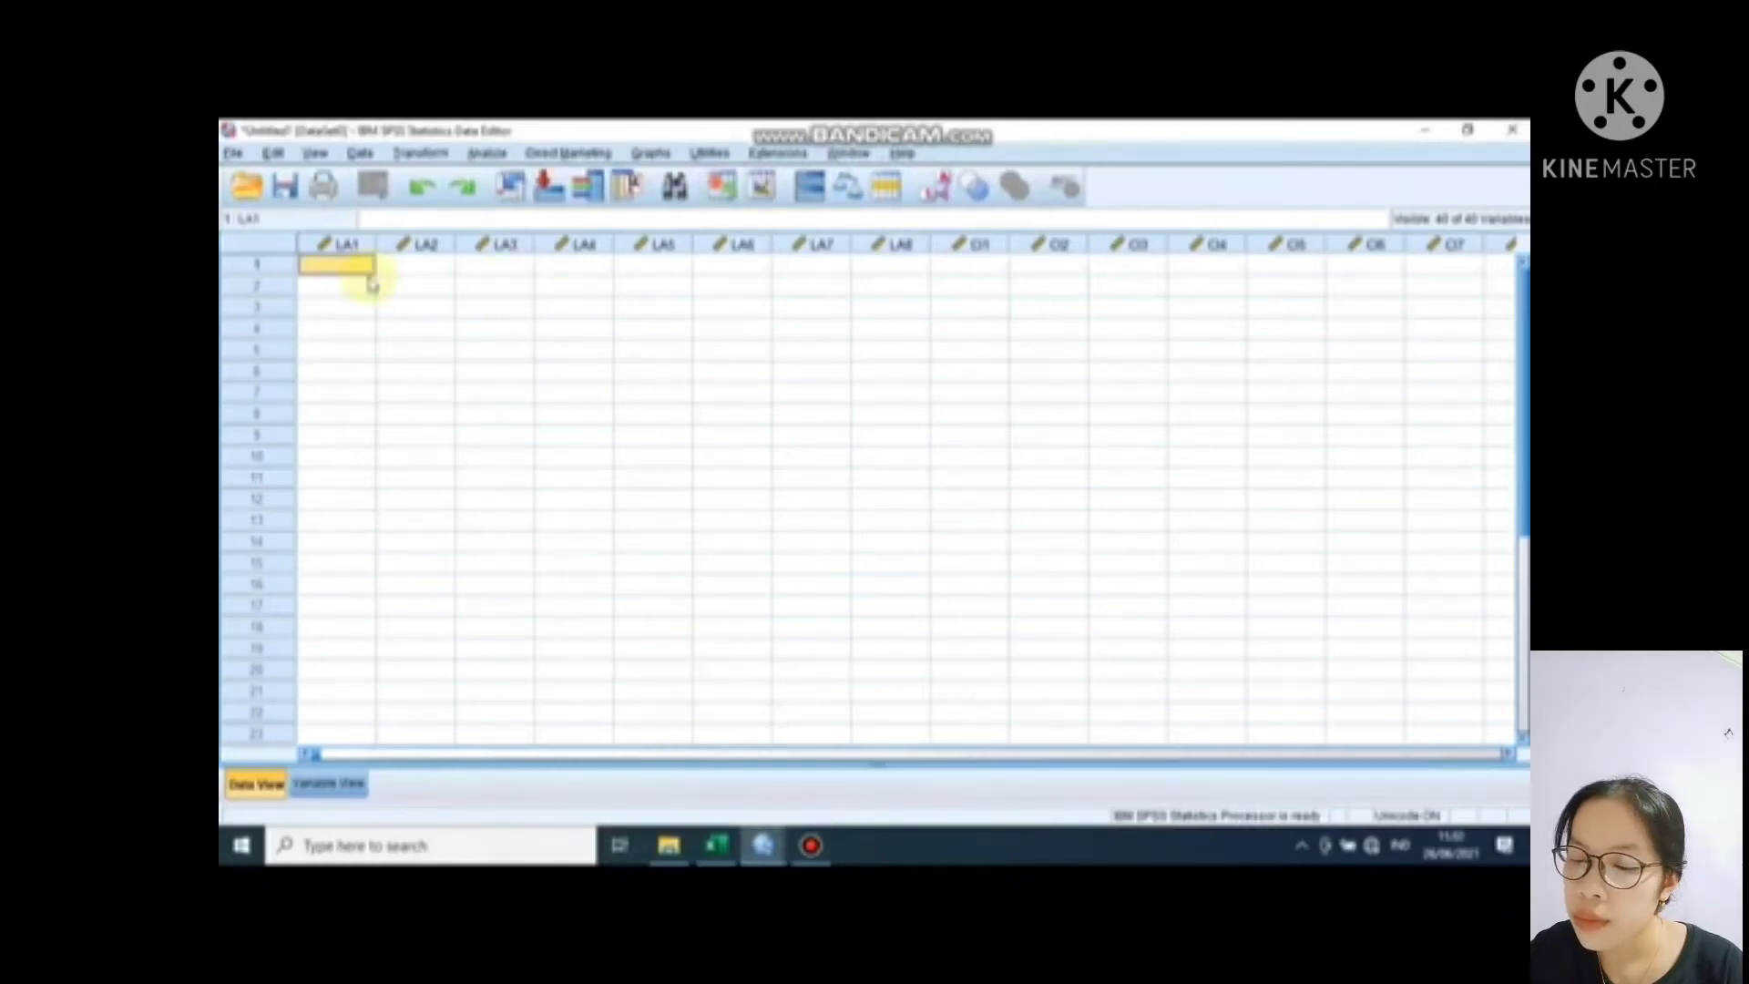
key(ctrl+v)
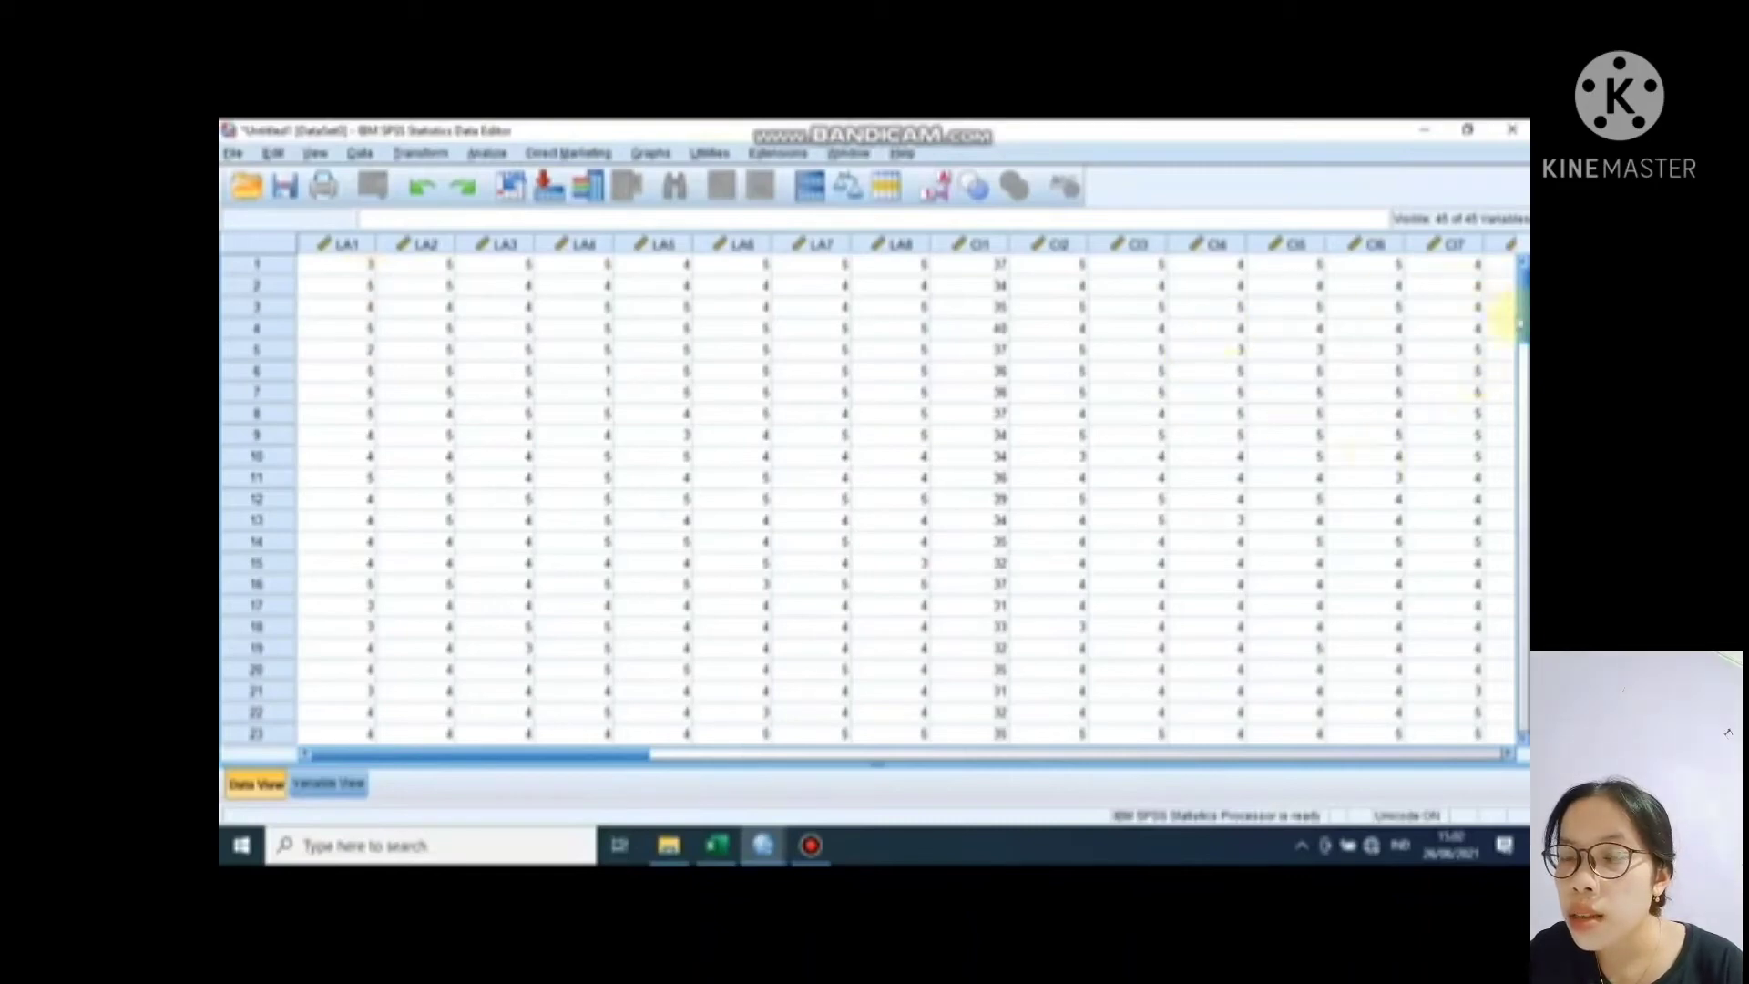
mouse_move(1522, 310)
mouse_down()
mouse_move(1504, 694)
mouse_move(1527, 298)
mouse_up()
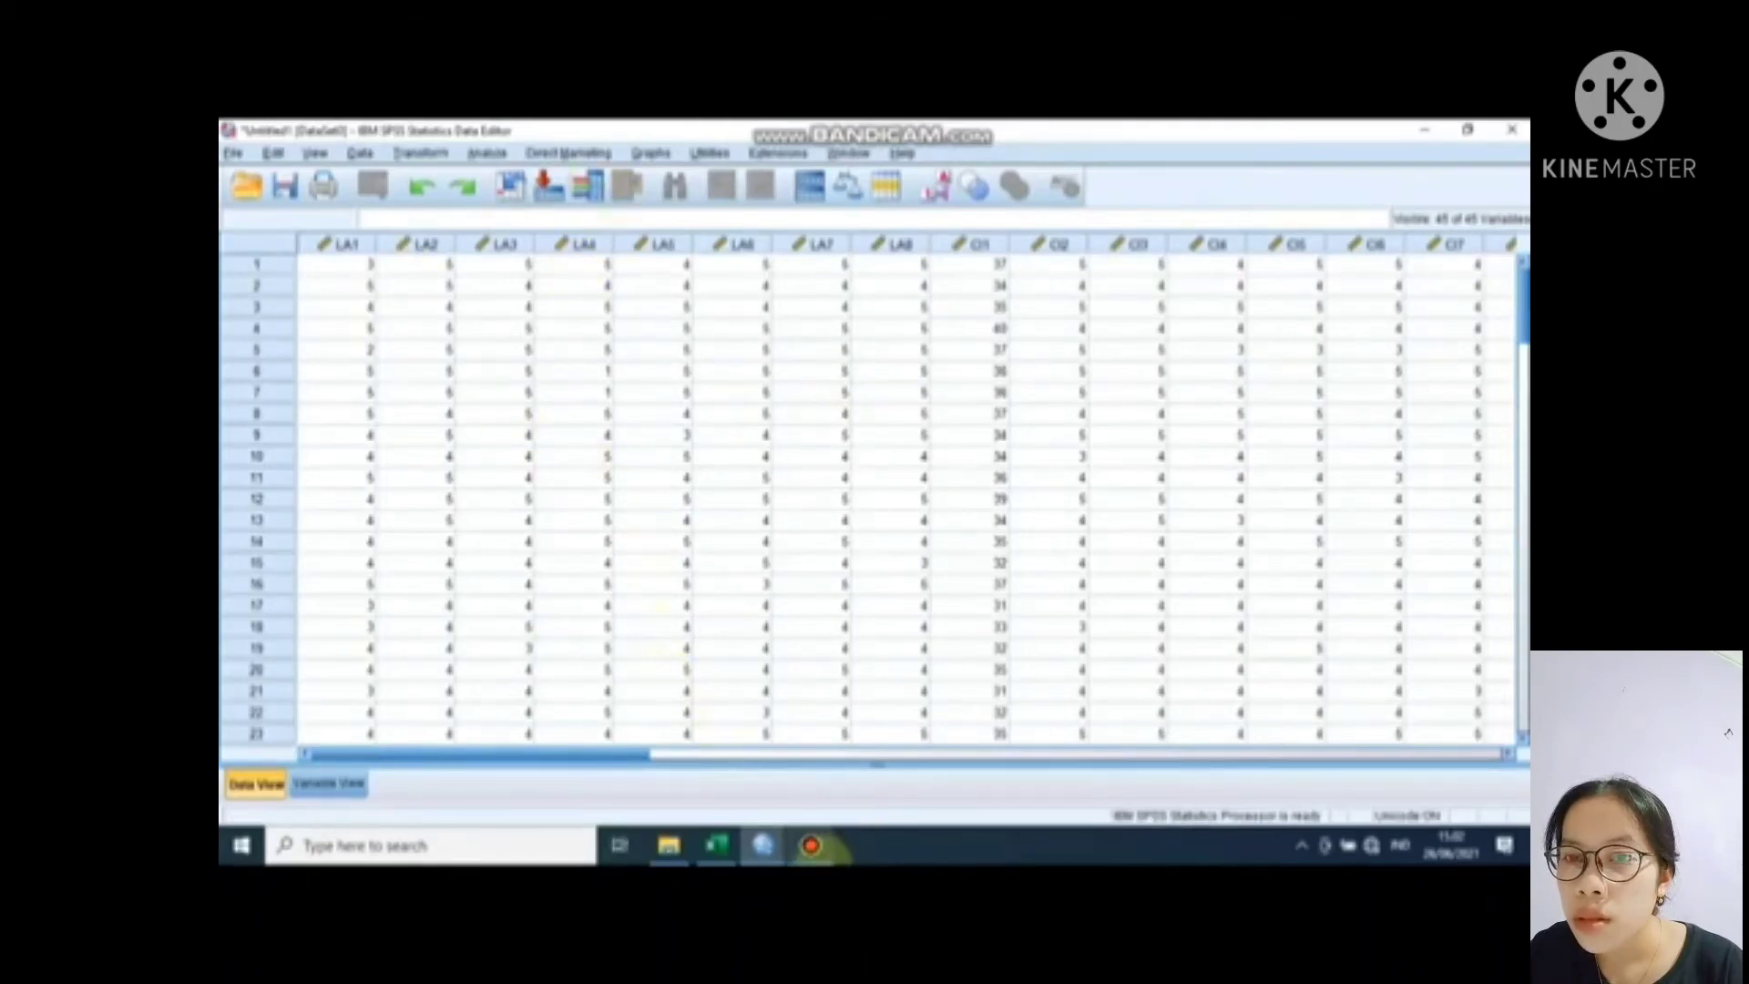
- Start a Reliability Analysis with the Alpha model and add all variables as items
click(488, 153)
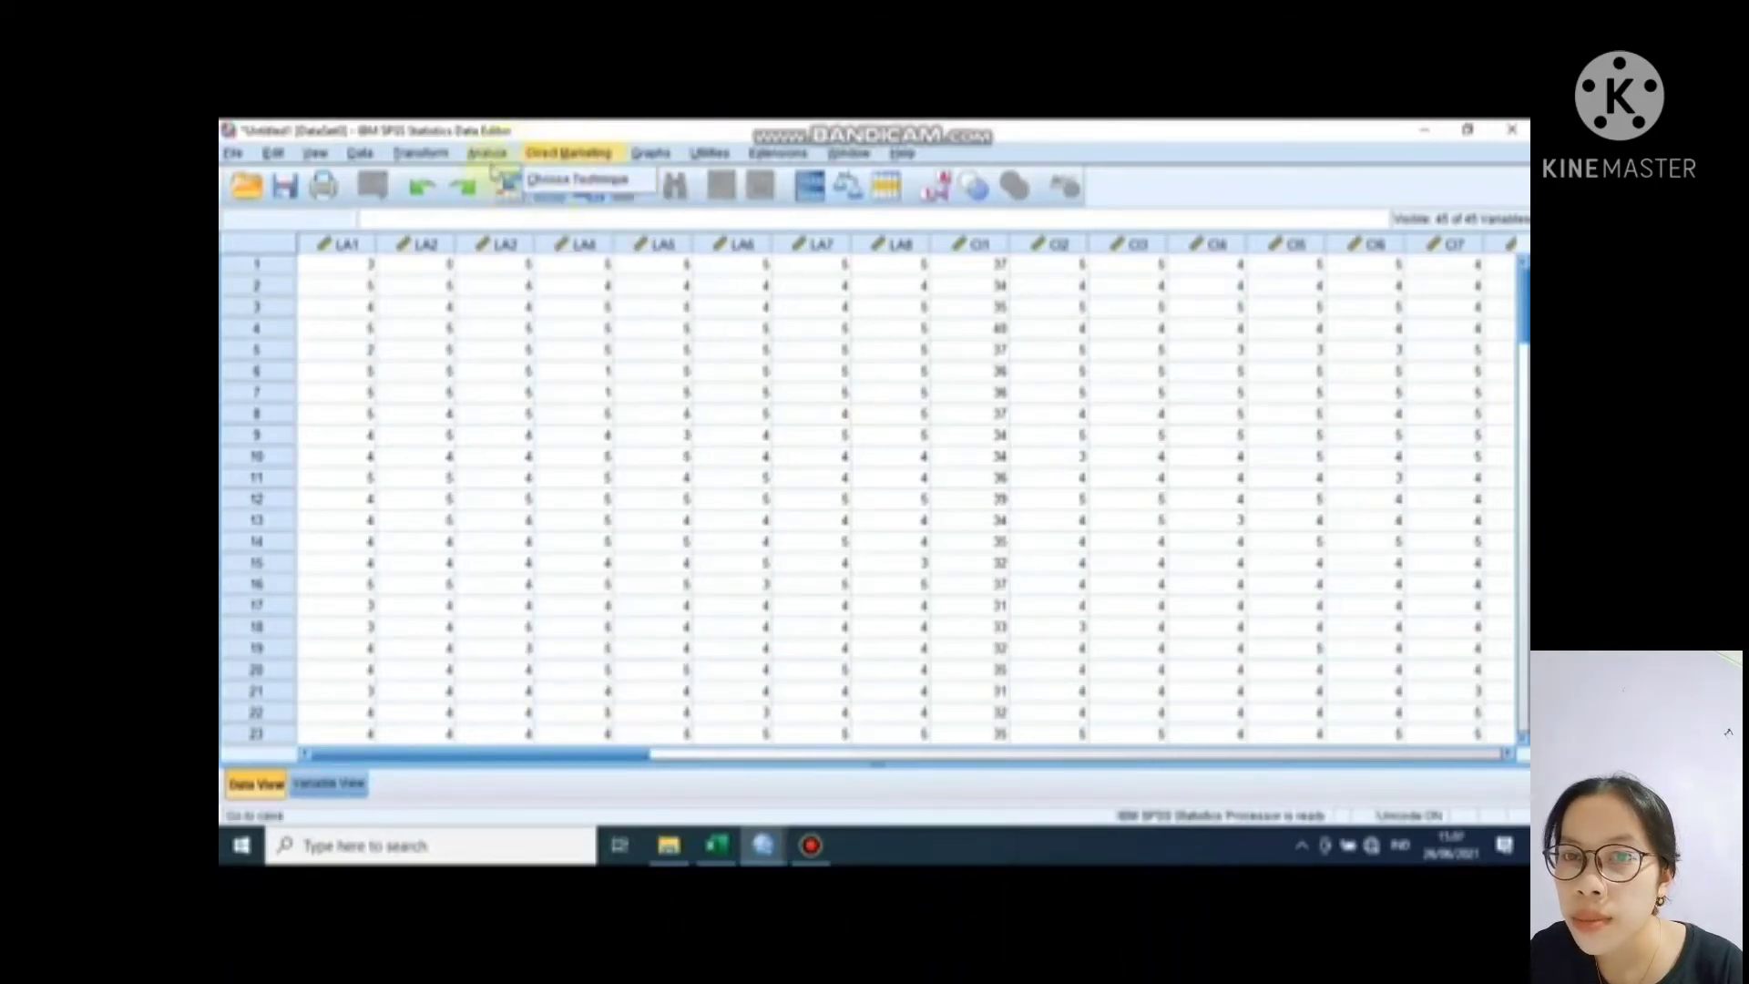
mouse_move(510, 297)
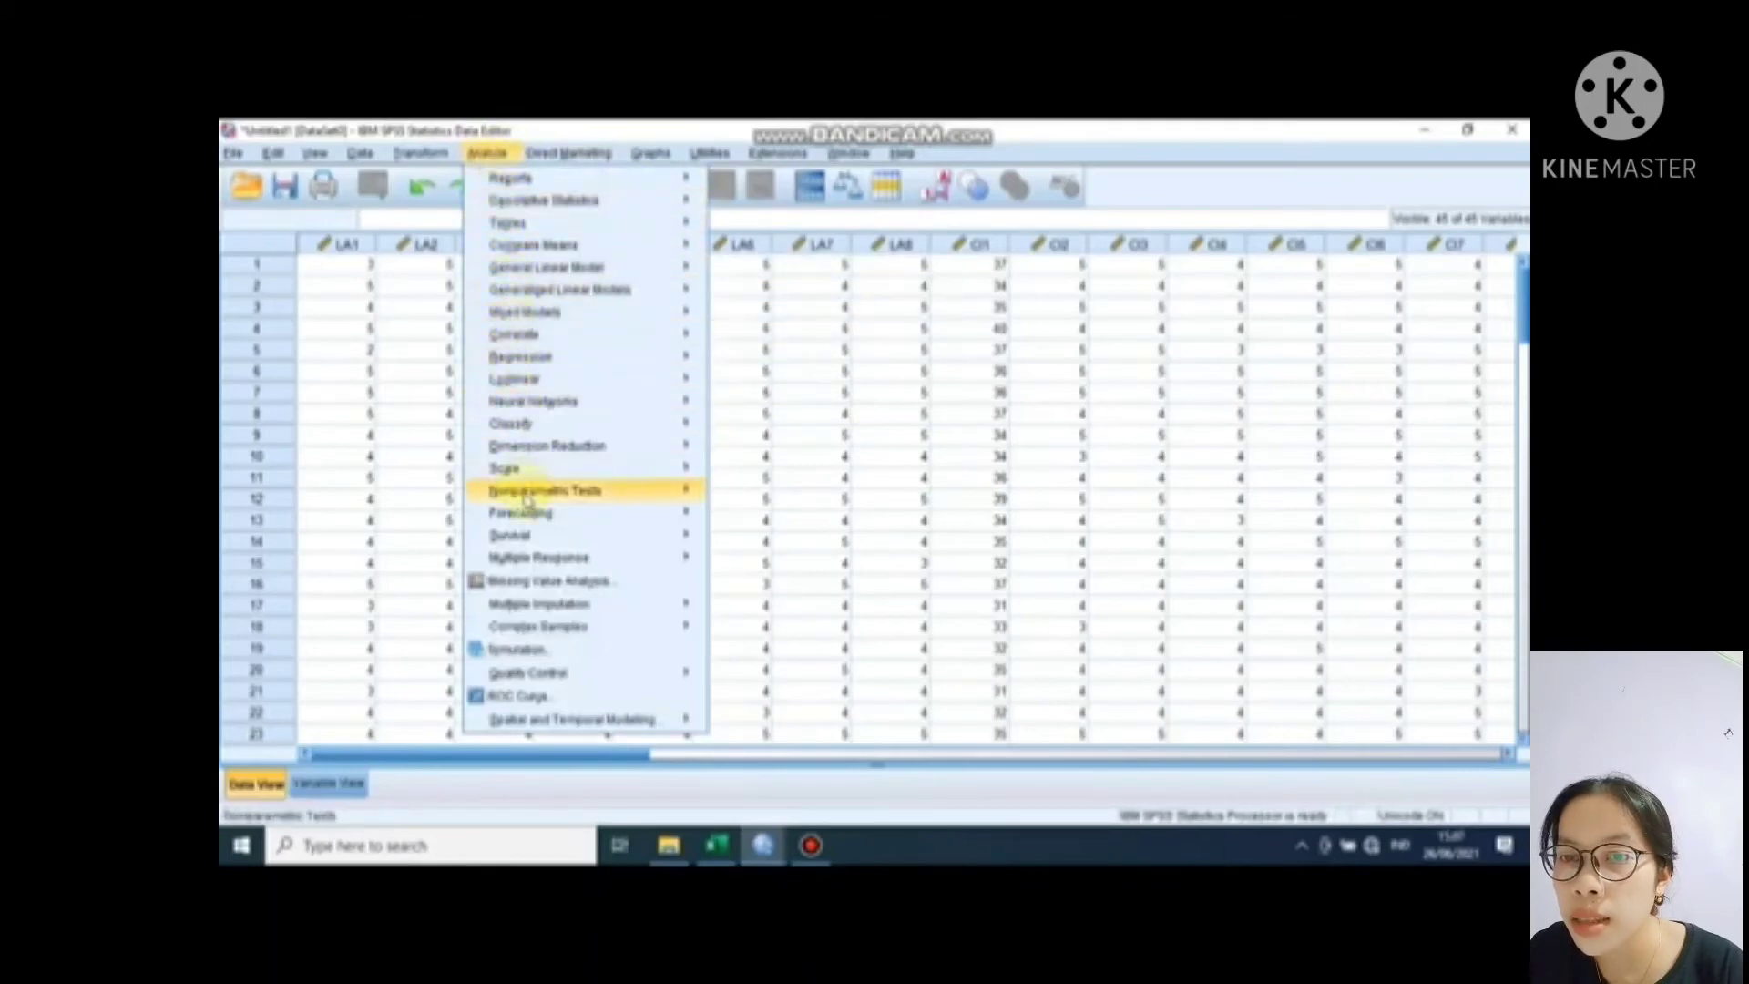
mouse_move(526, 489)
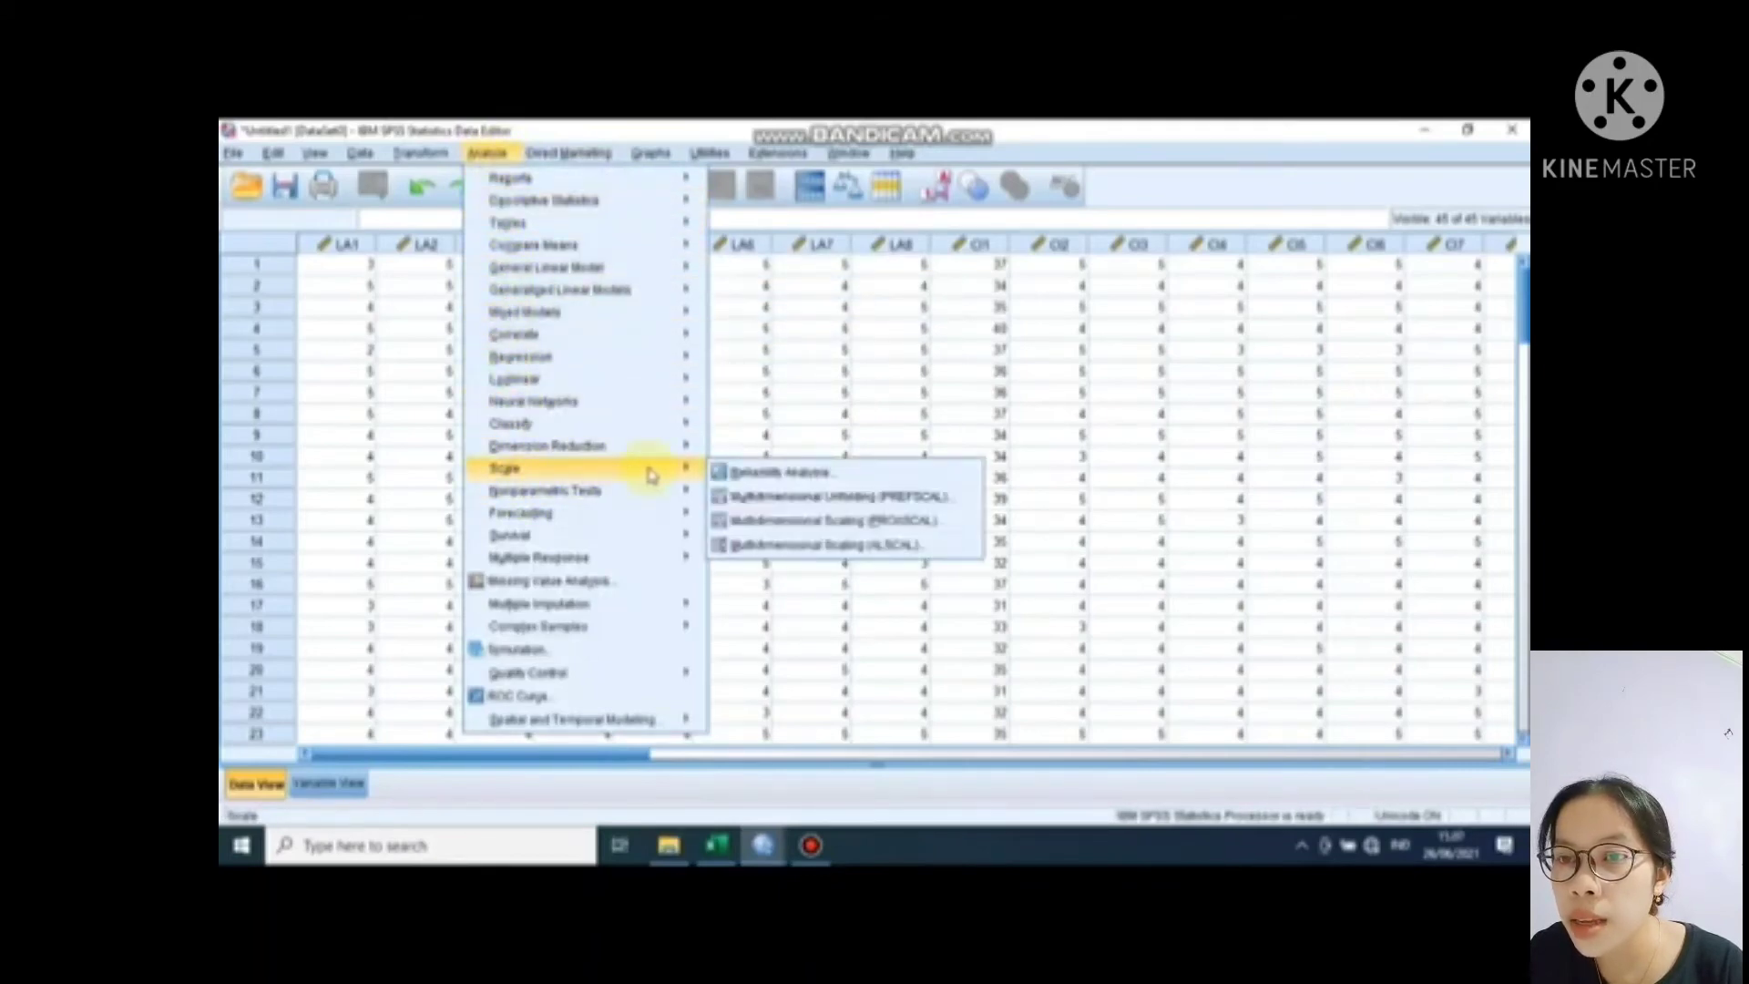
click(757, 472)
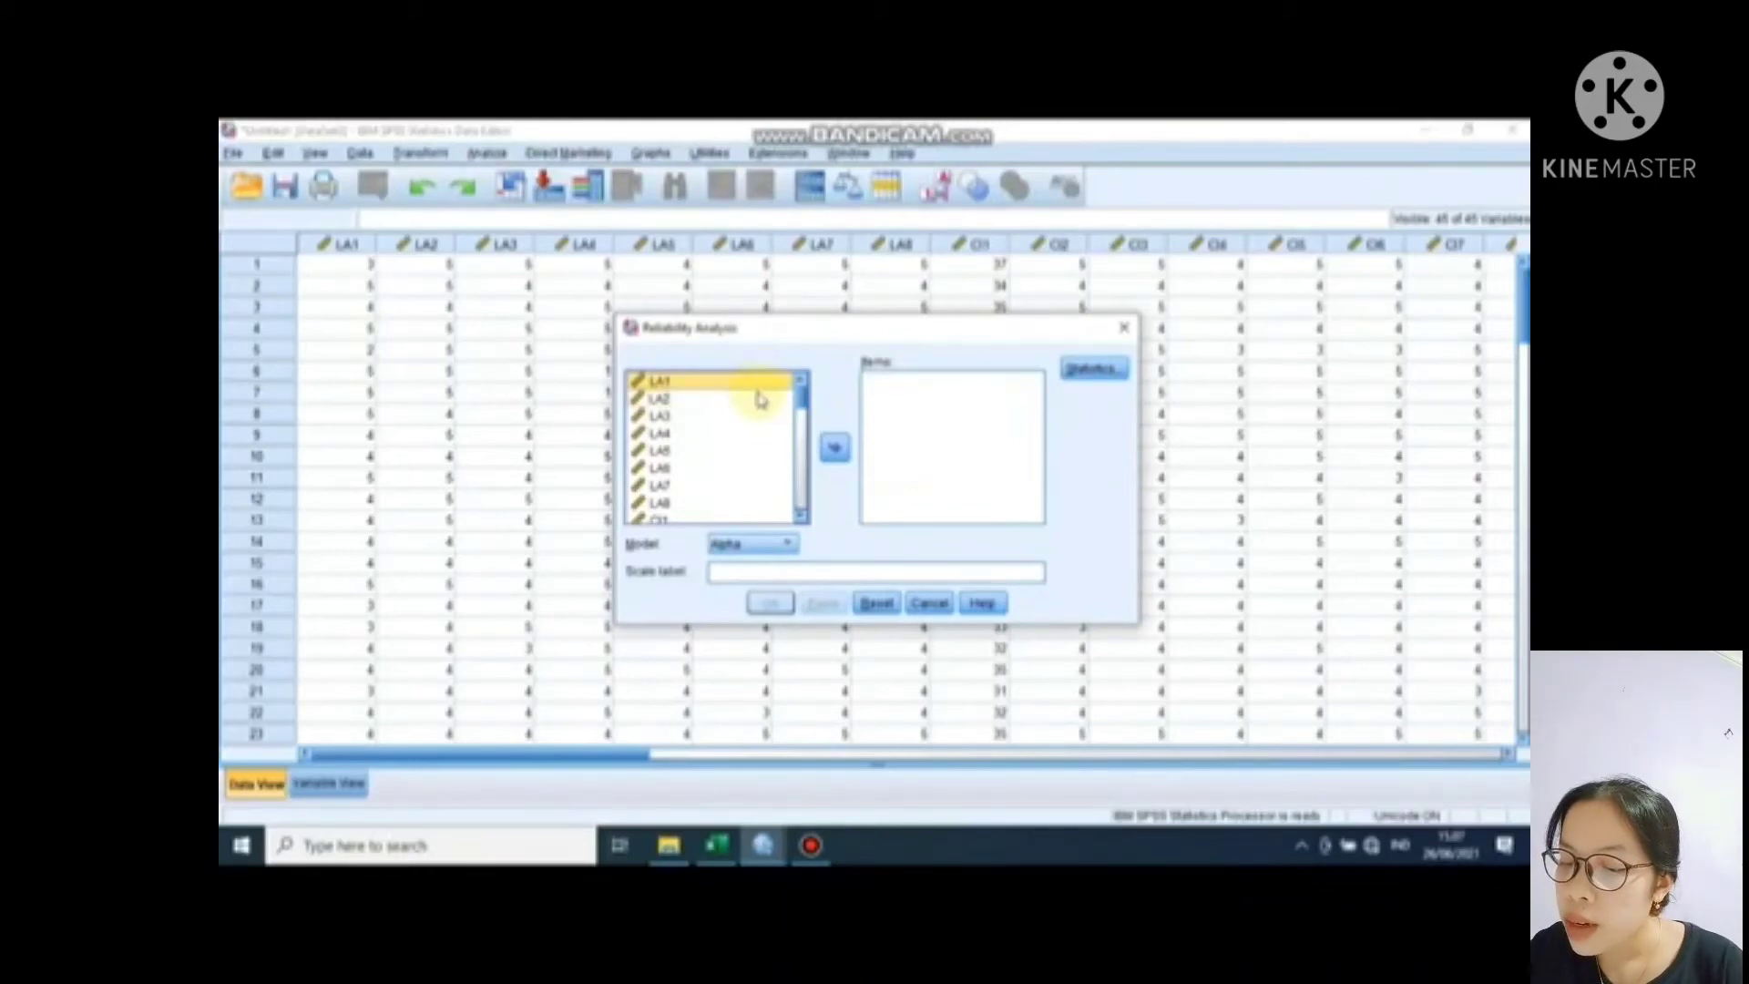
scroll(756, 408, down, 5)
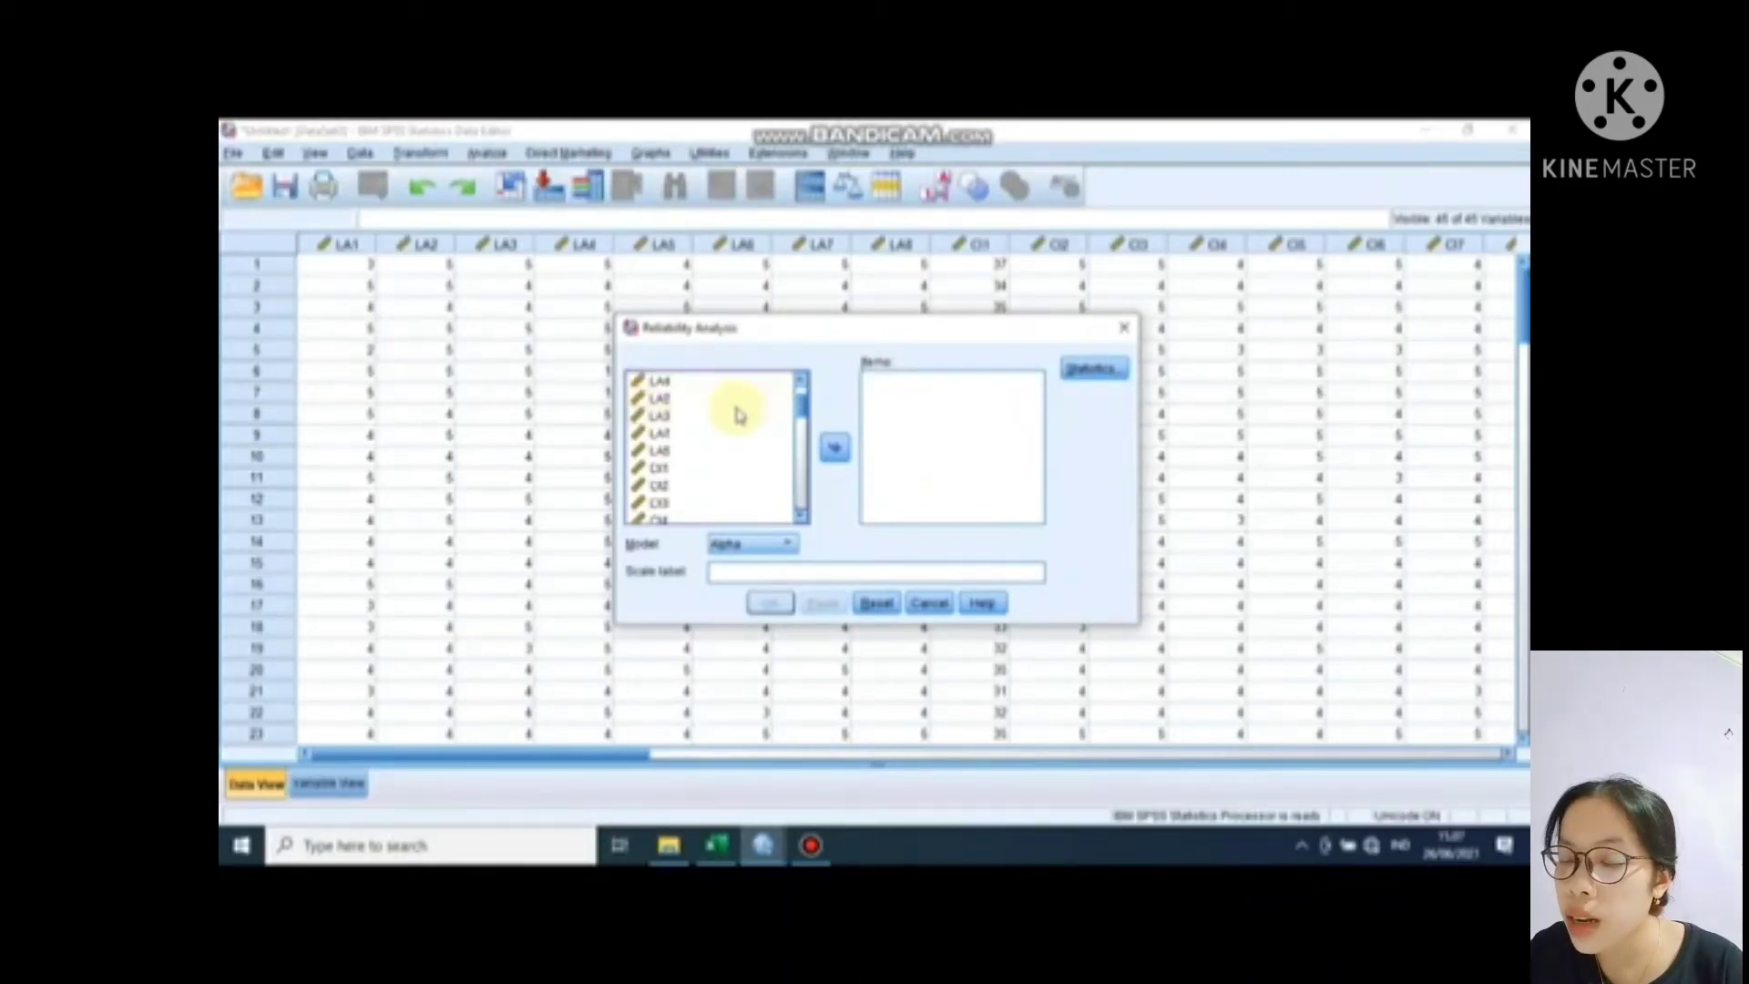
scroll(738, 417, down, 6)
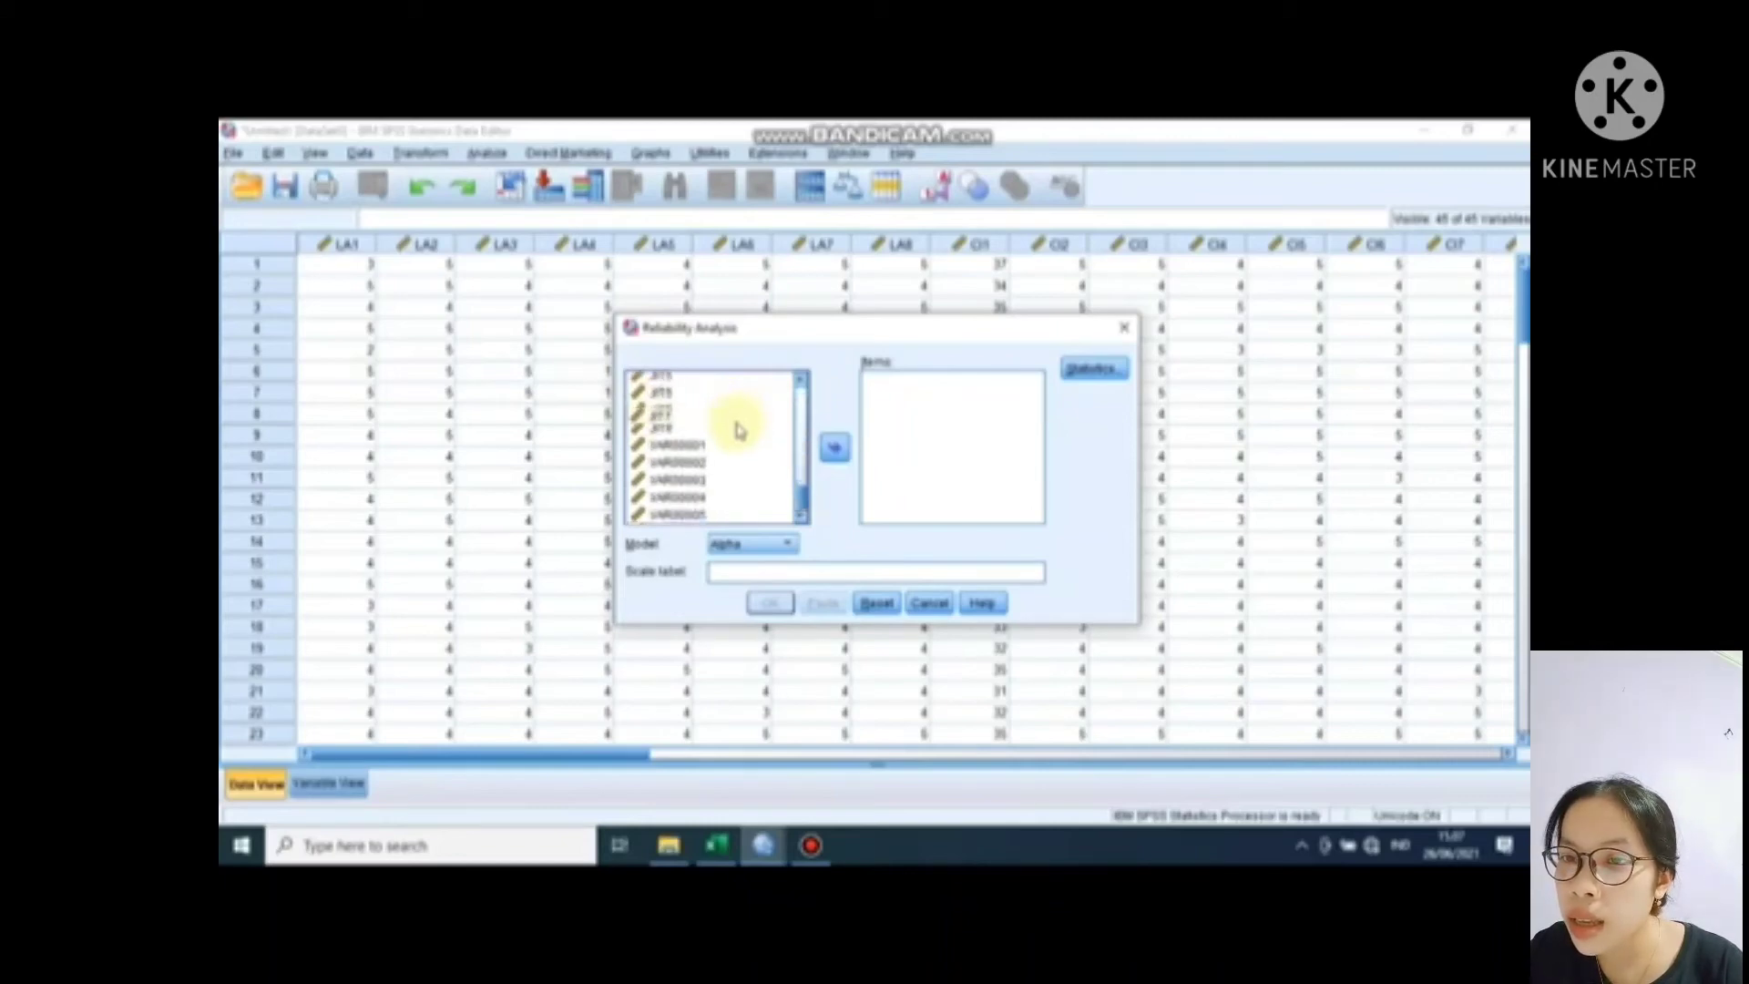
scroll(739, 430, up, 1)
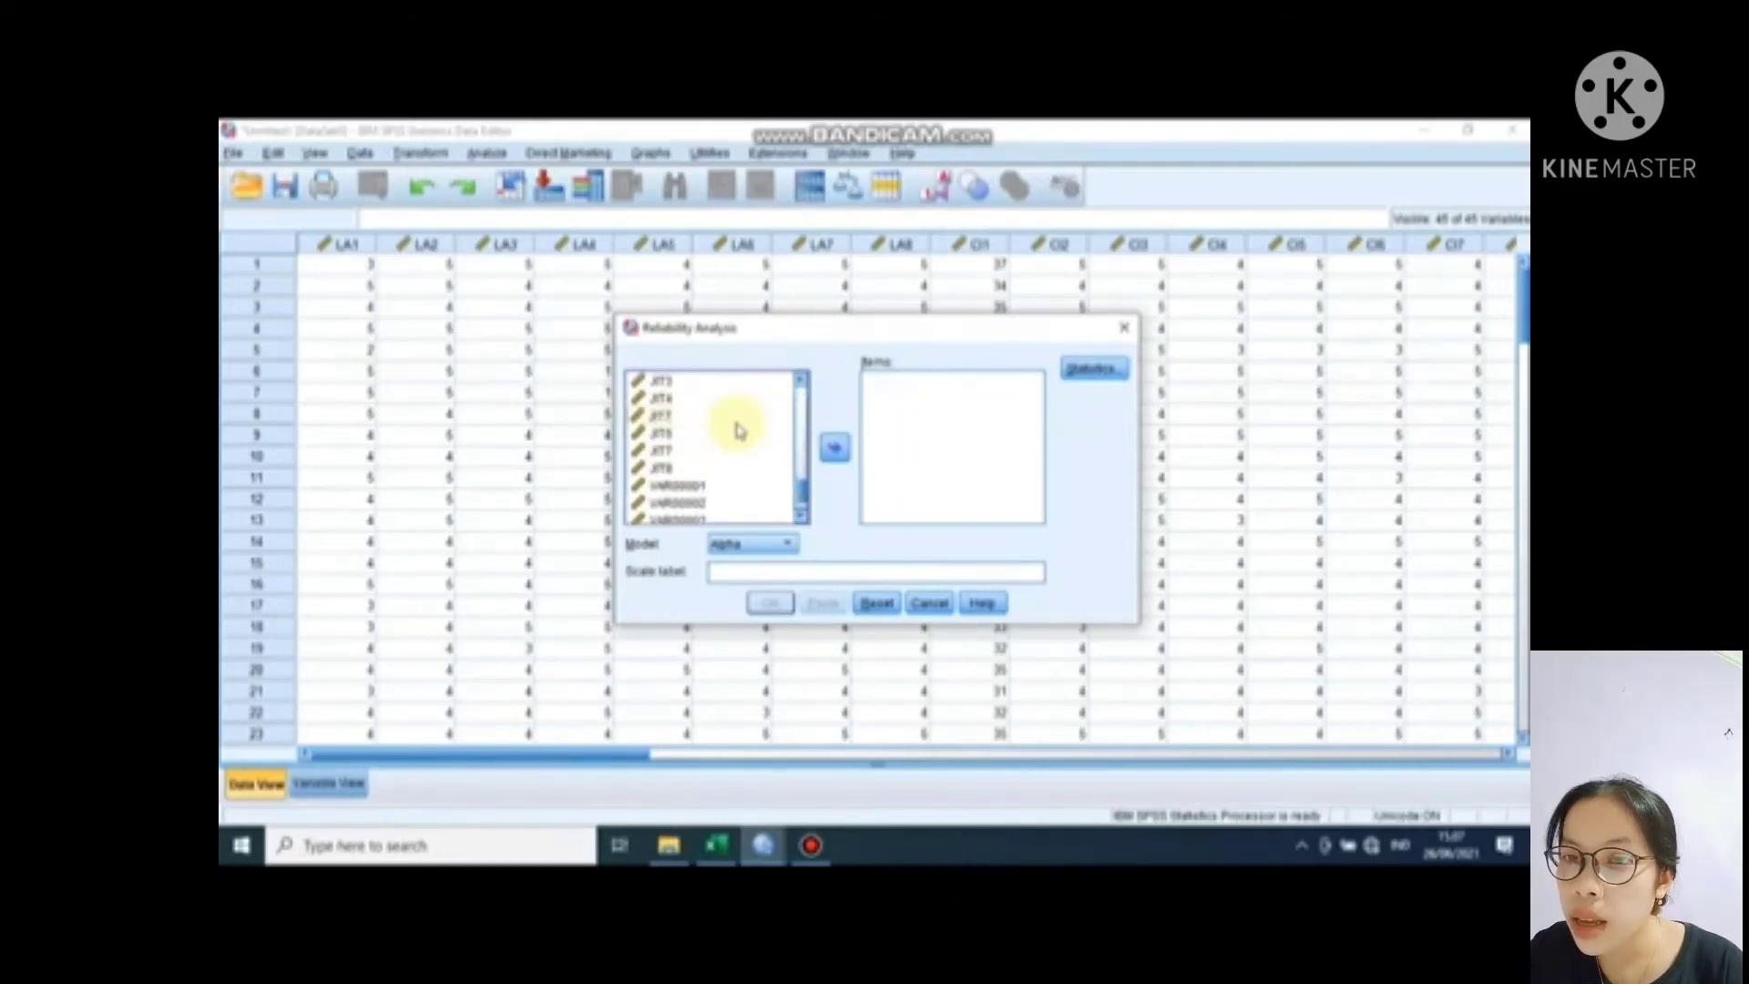
scroll(738, 430, up, 2)
scroll(738, 433, up, 4)
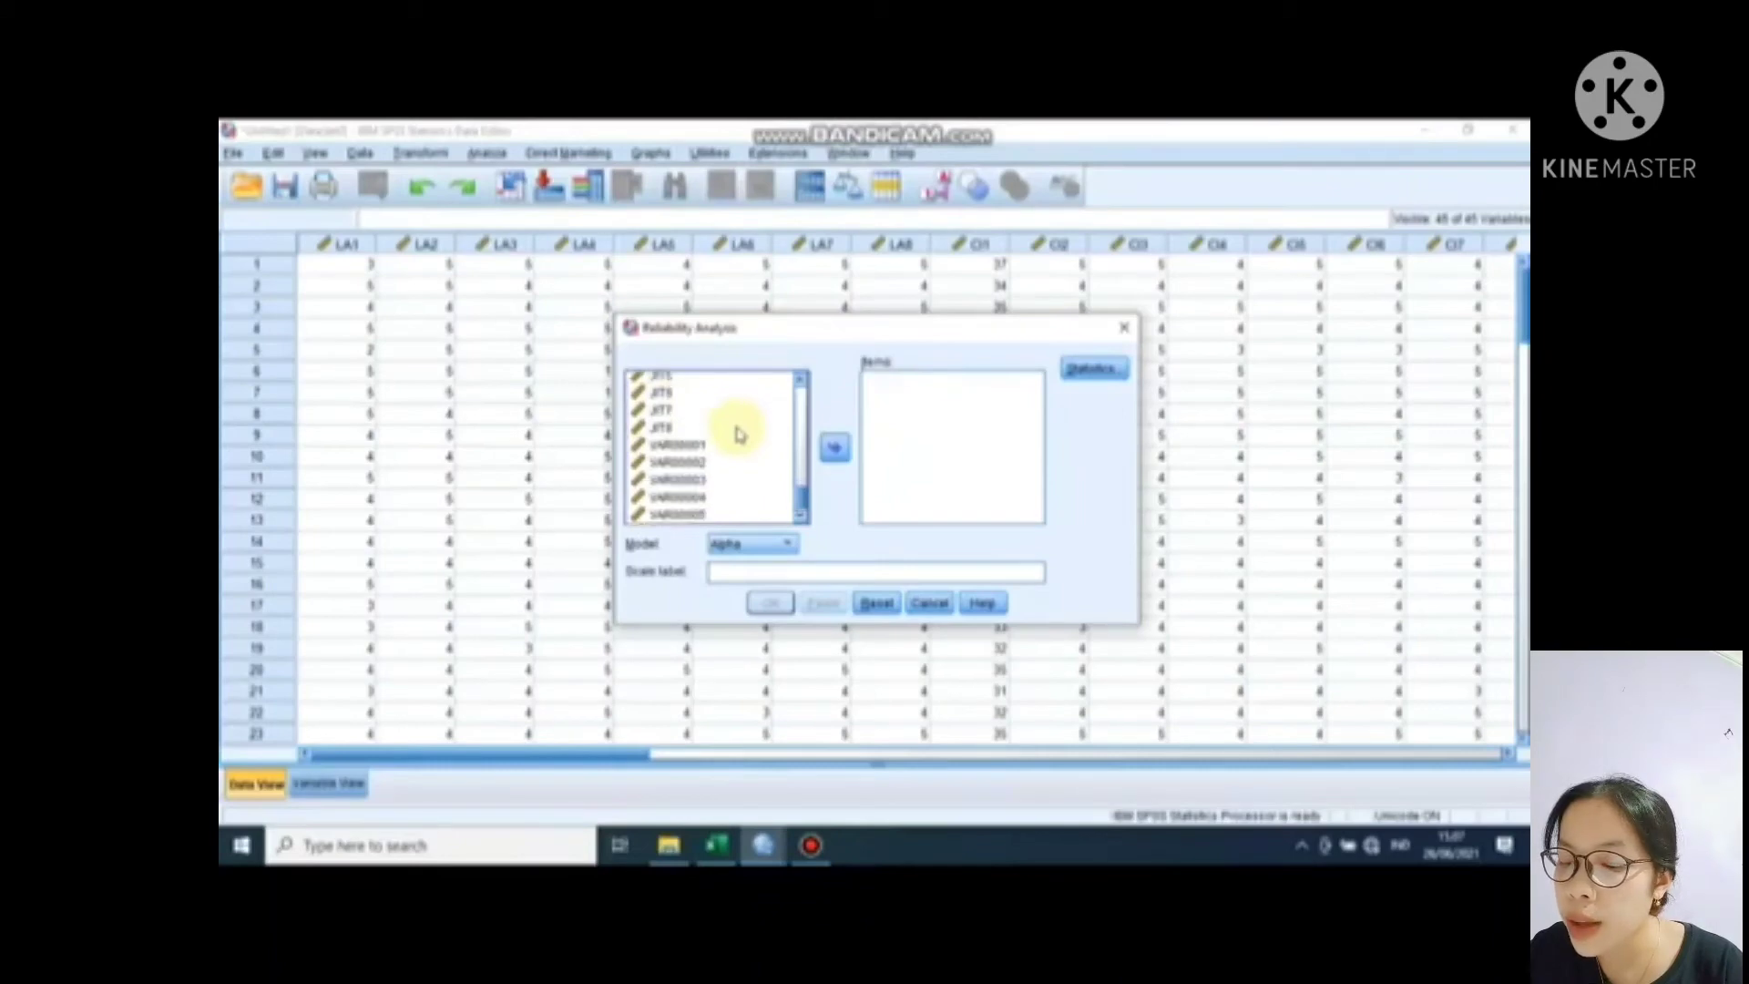
scroll(739, 433, up, 3)
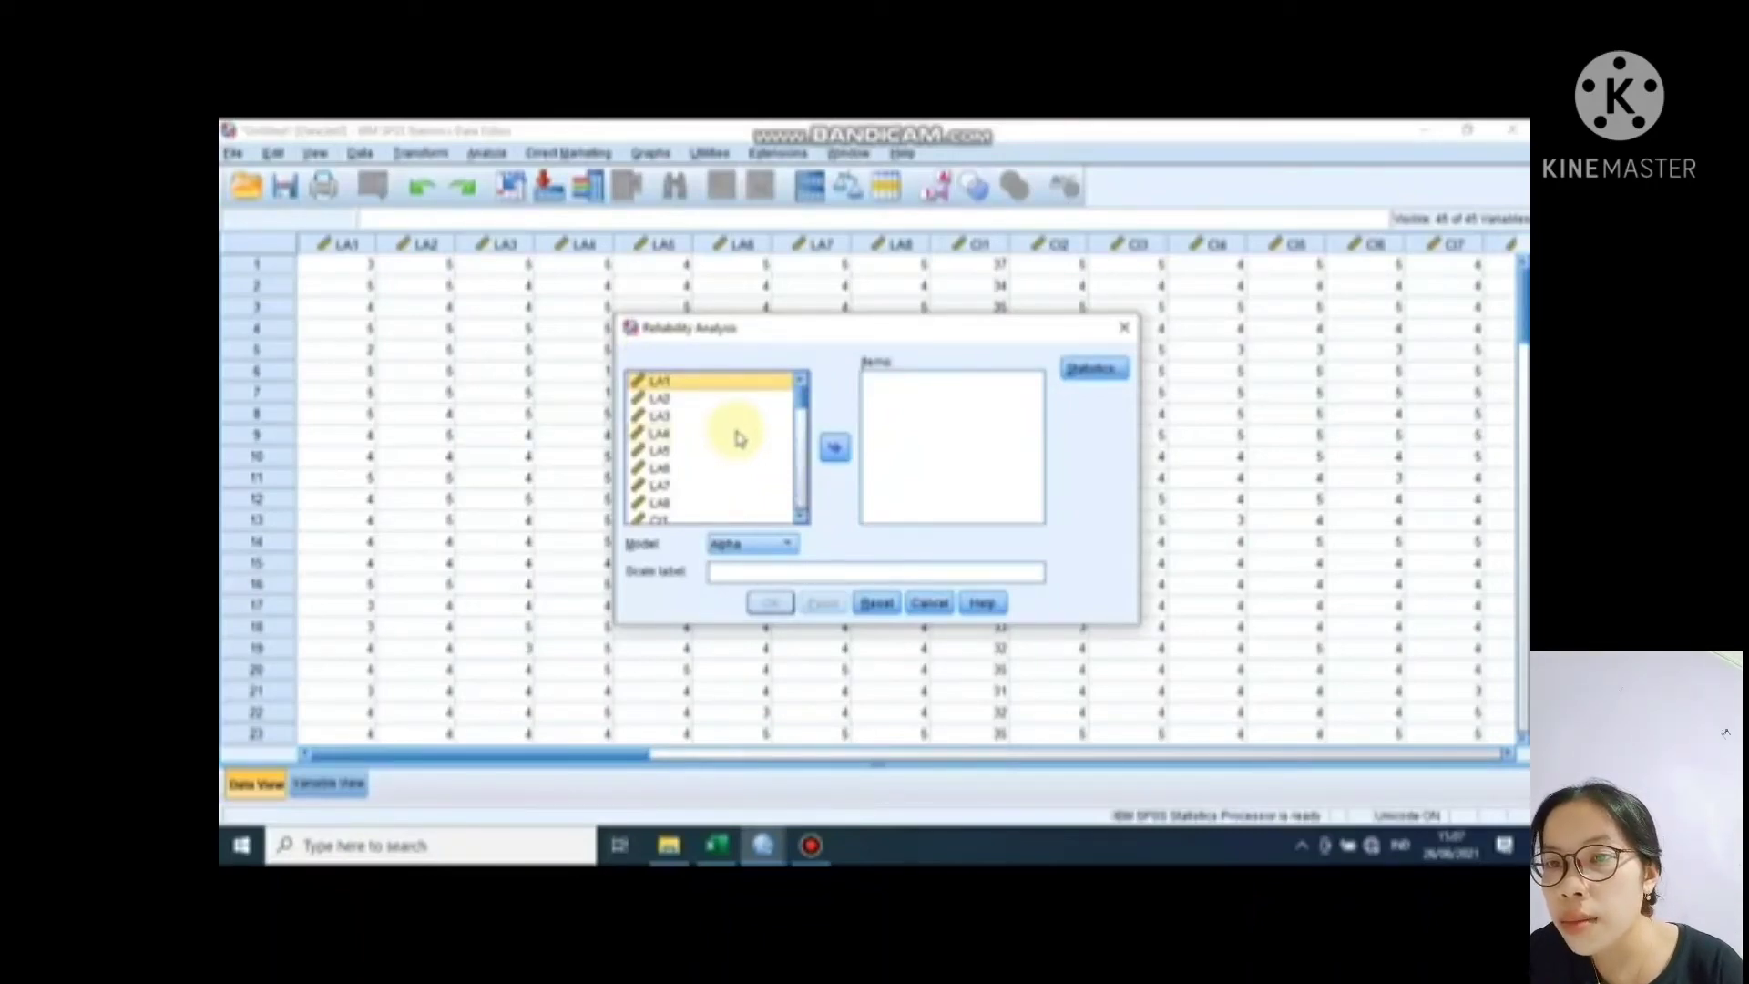
key(ctrl+a)
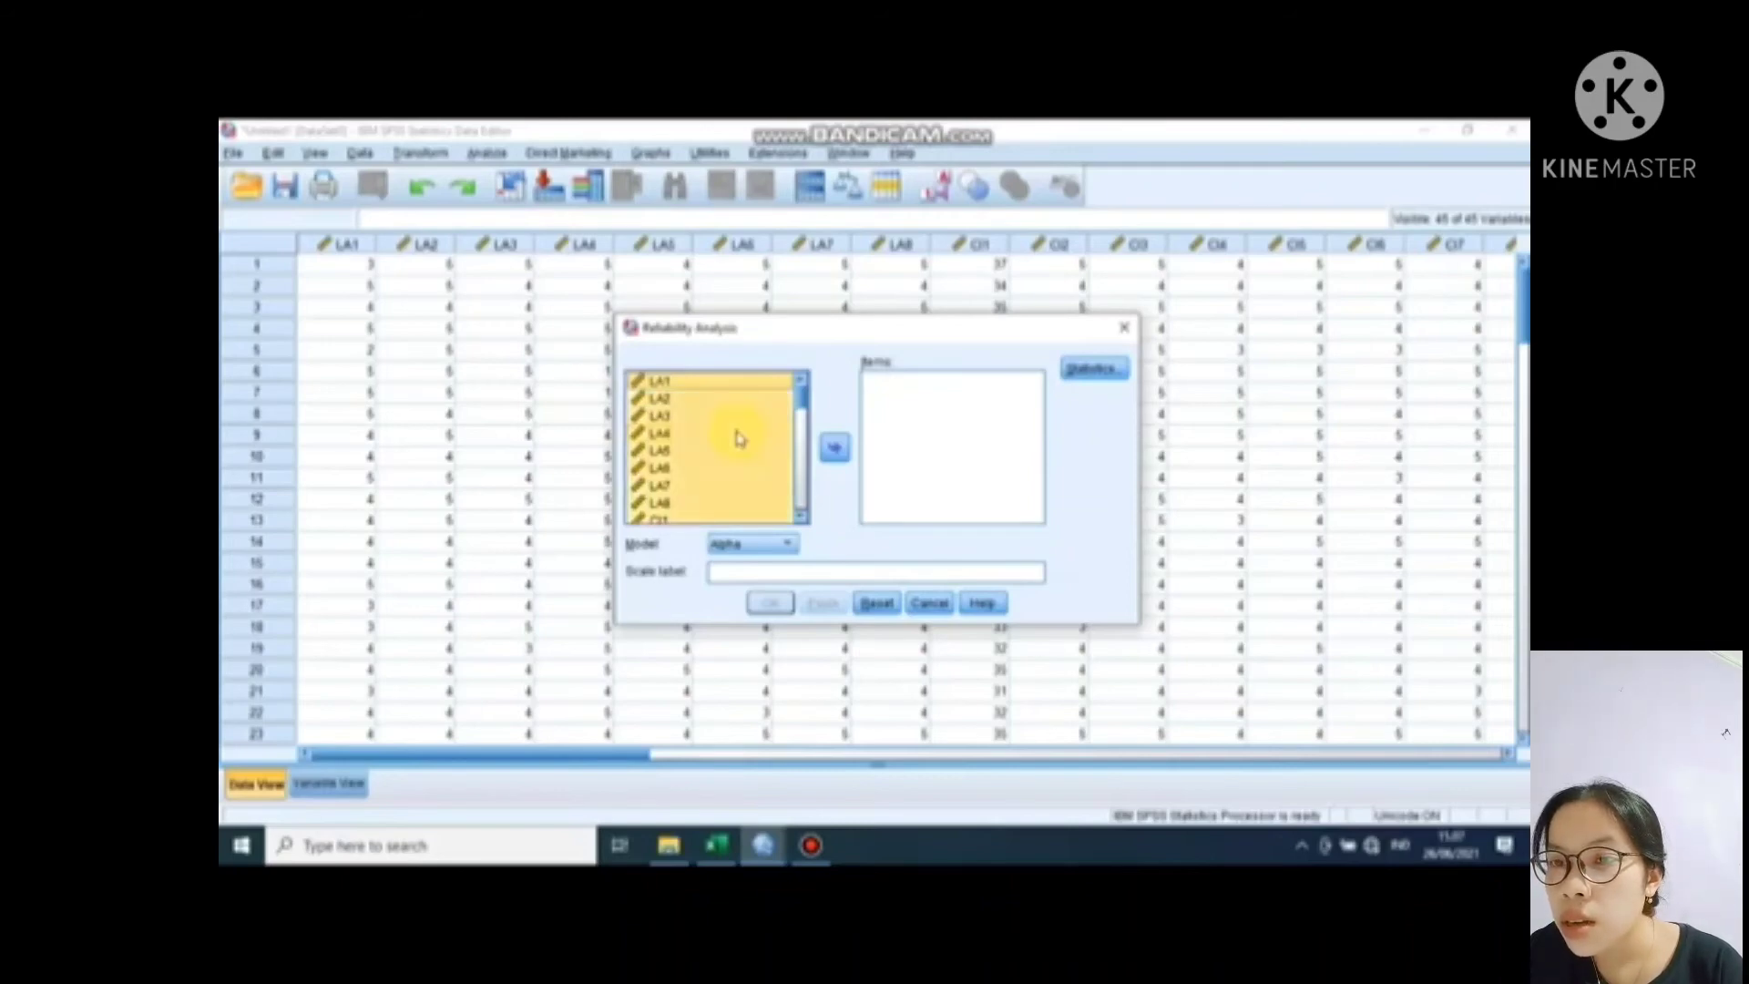
click(836, 448)
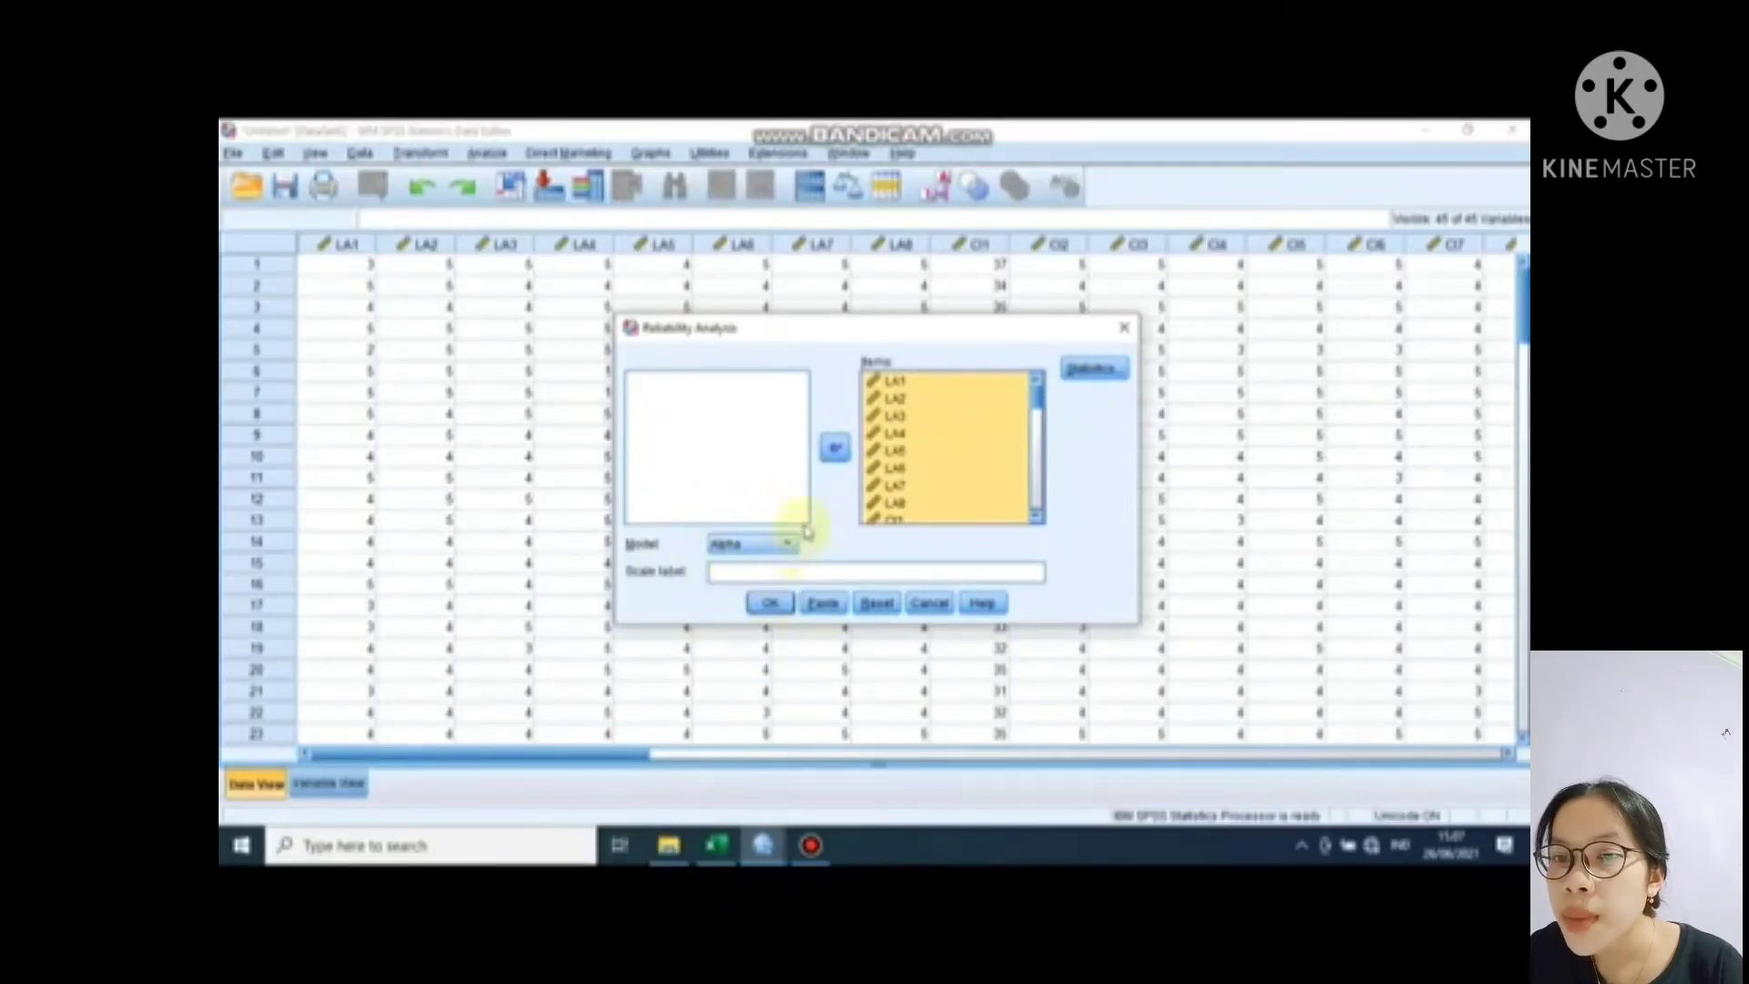
- Include the Scale if item deleted descriptives and the inter-item Correlations in the reliability statistics
click(1098, 370)
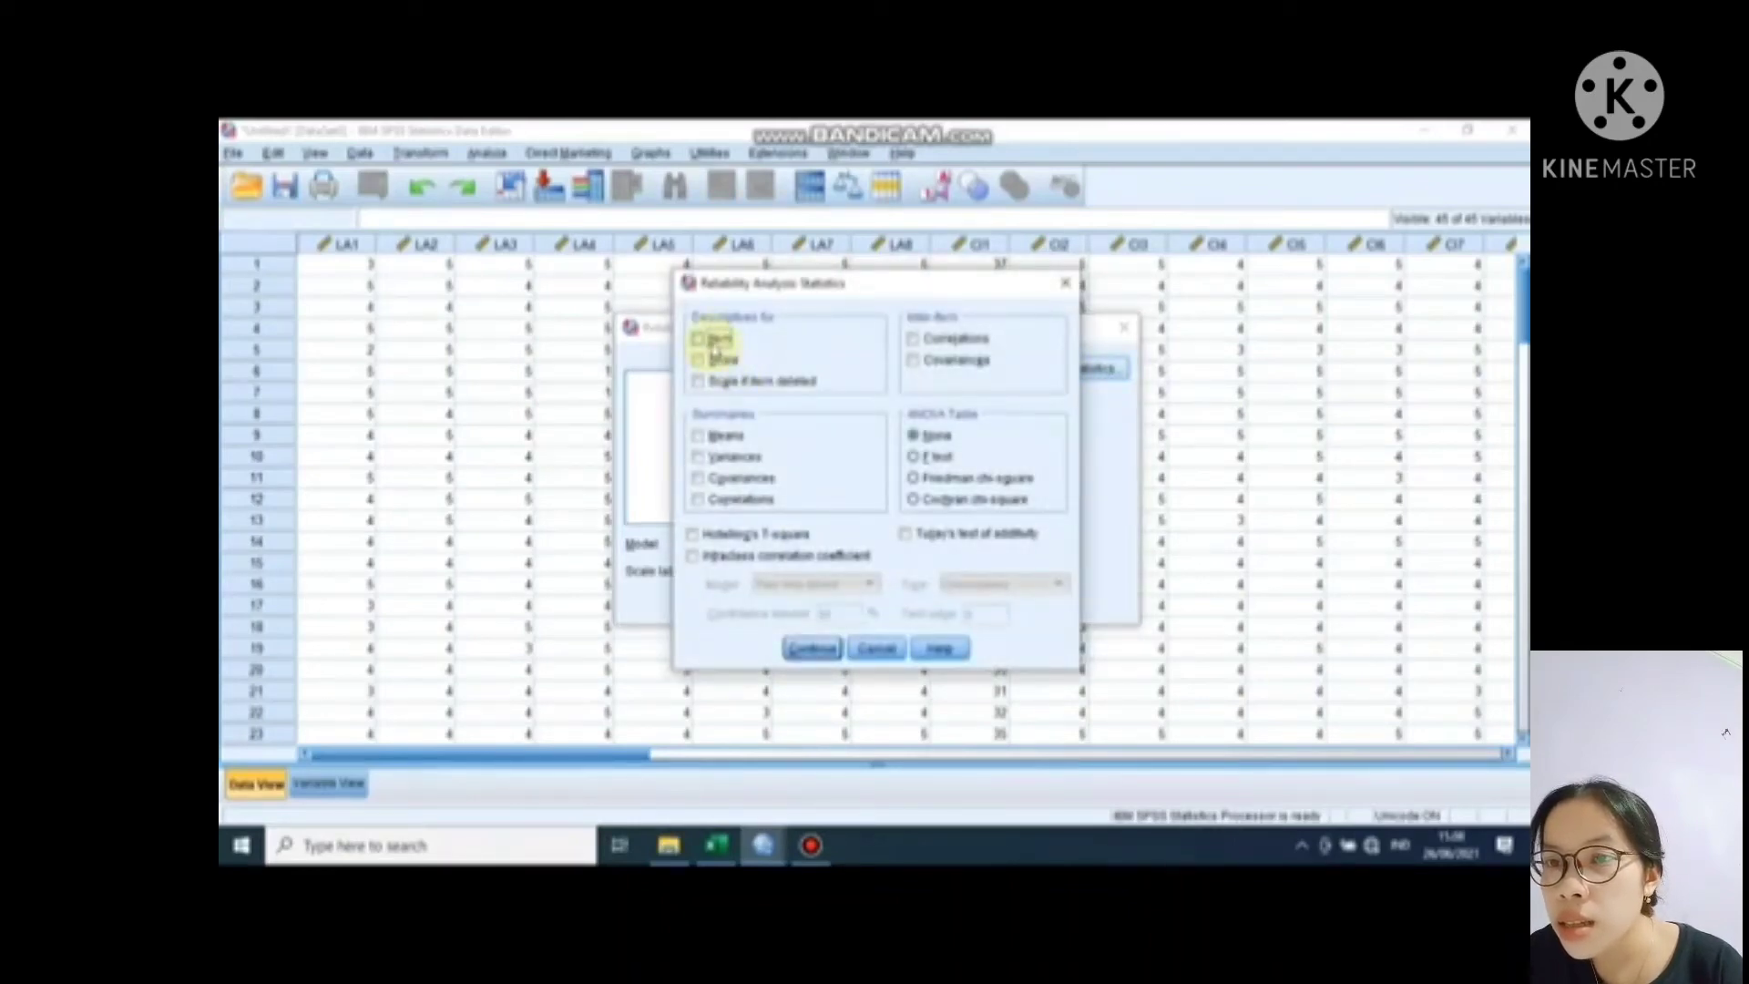
click(699, 383)
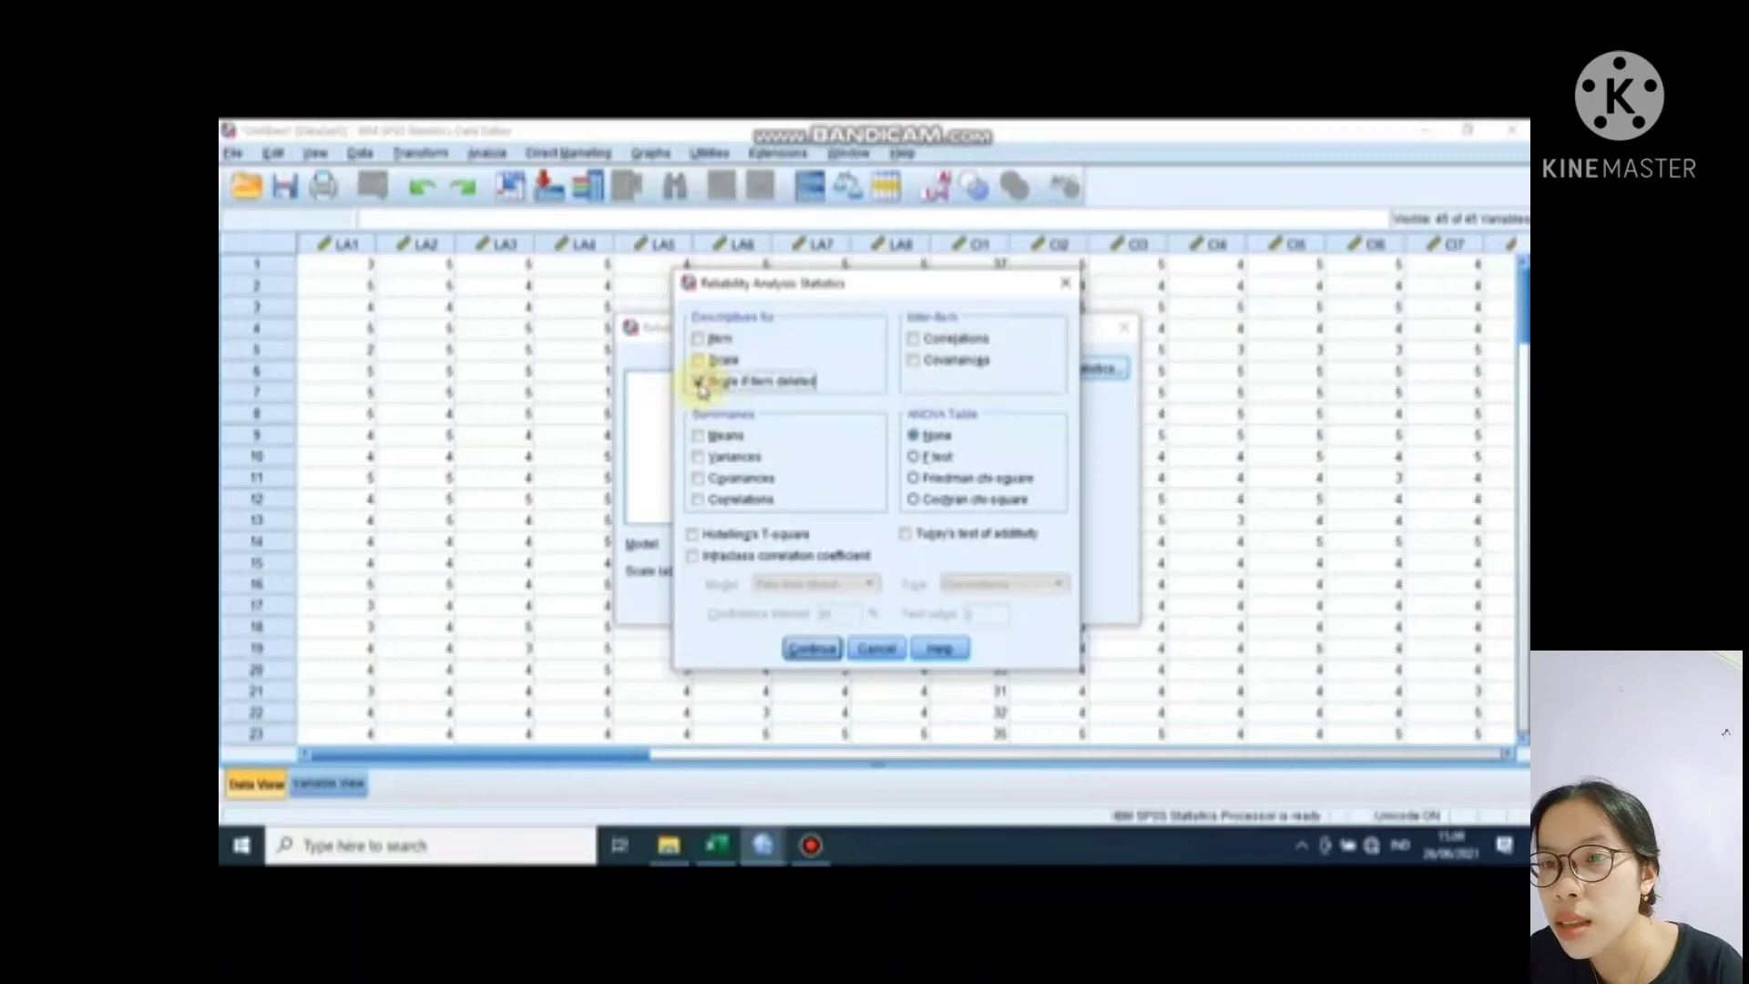
click(913, 339)
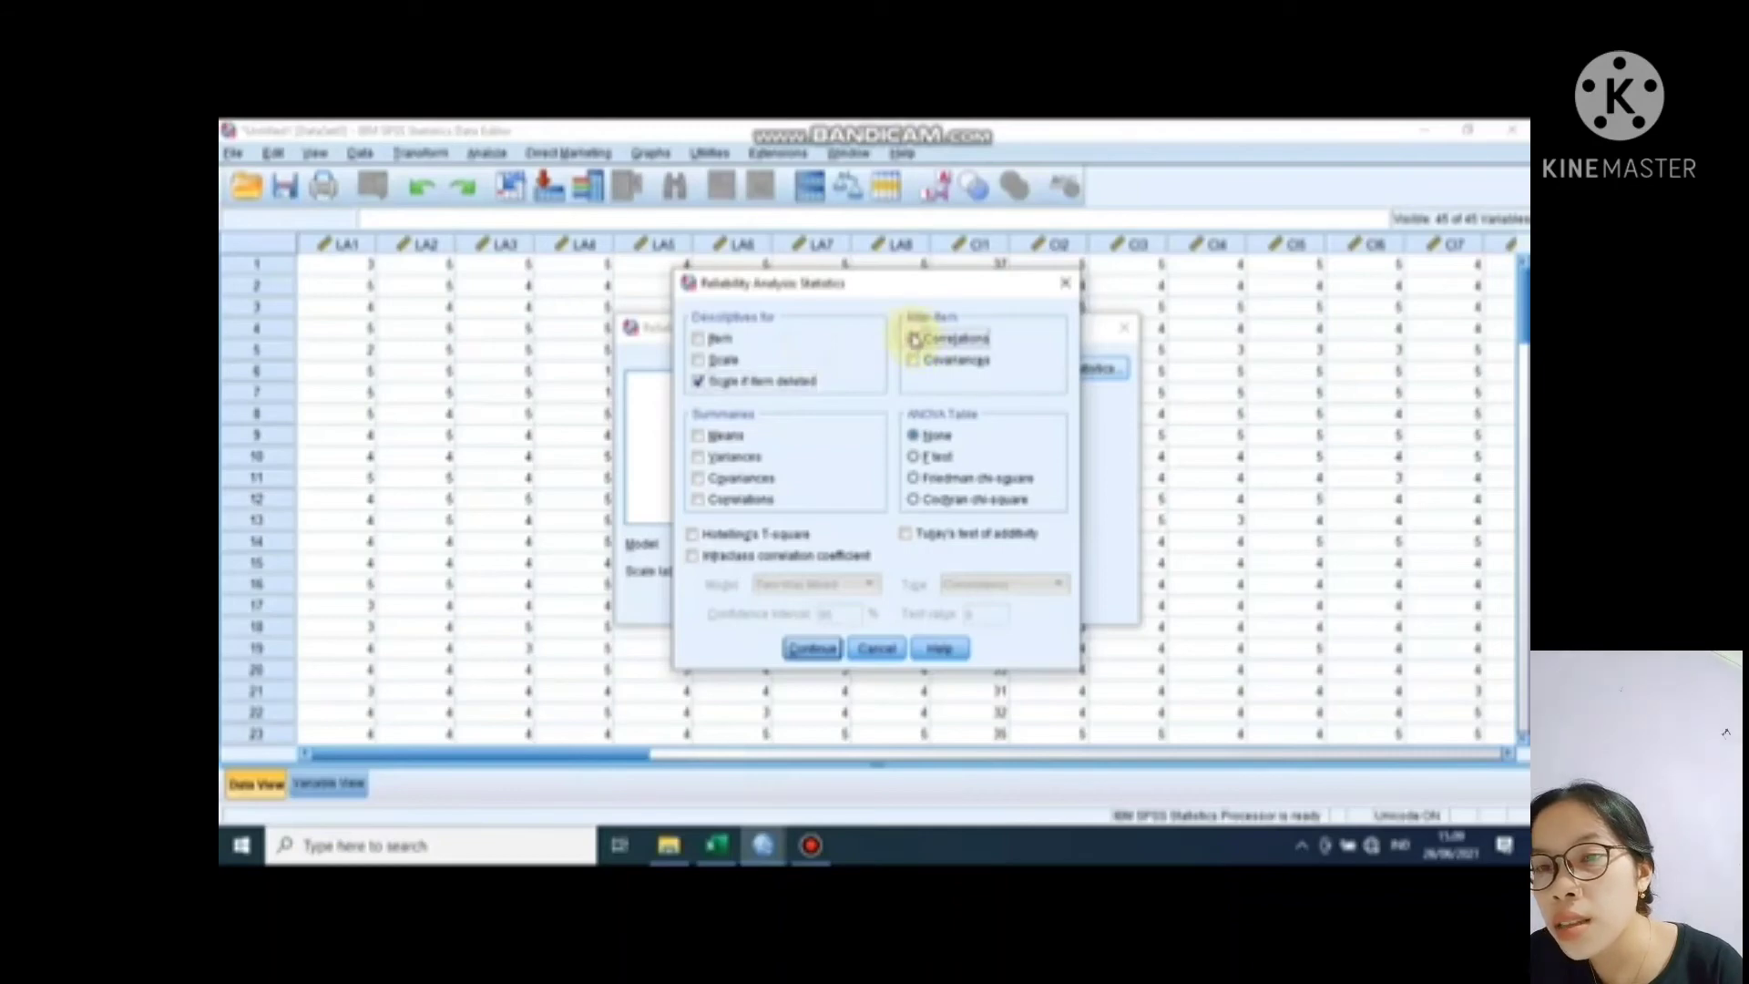
click(812, 649)
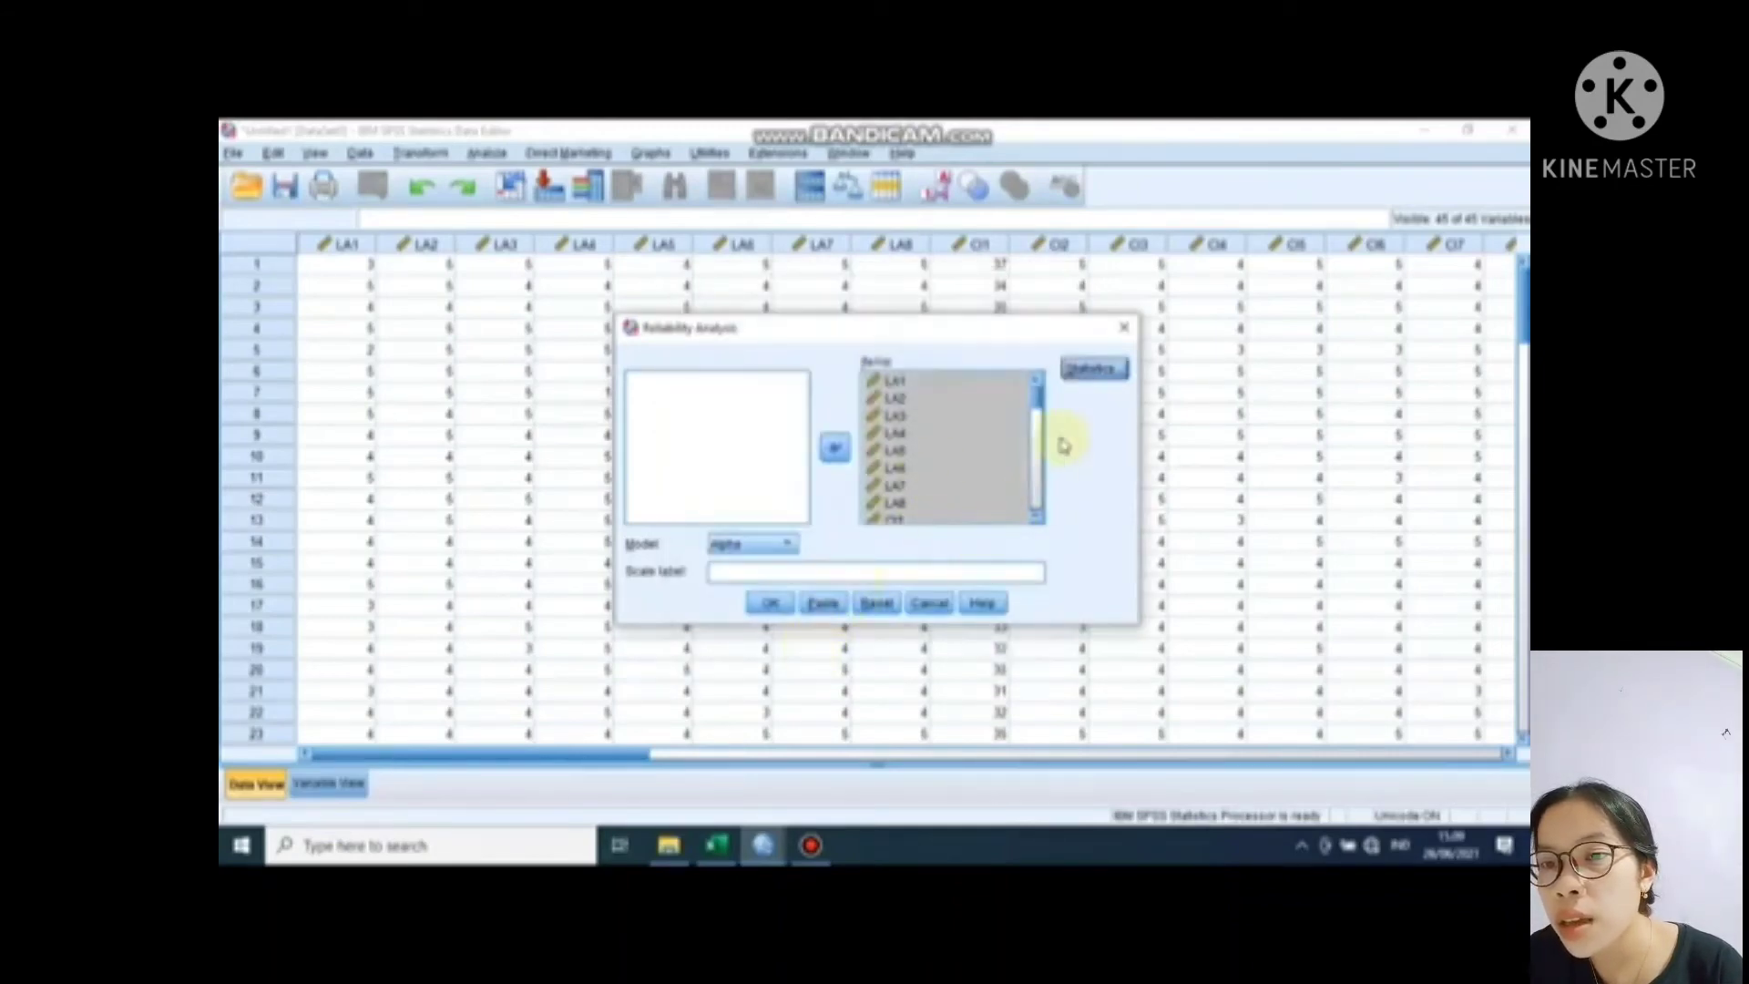
- Run the reliability analysis and maximize the output viewer to show the Case Processing Summary
click(770, 609)
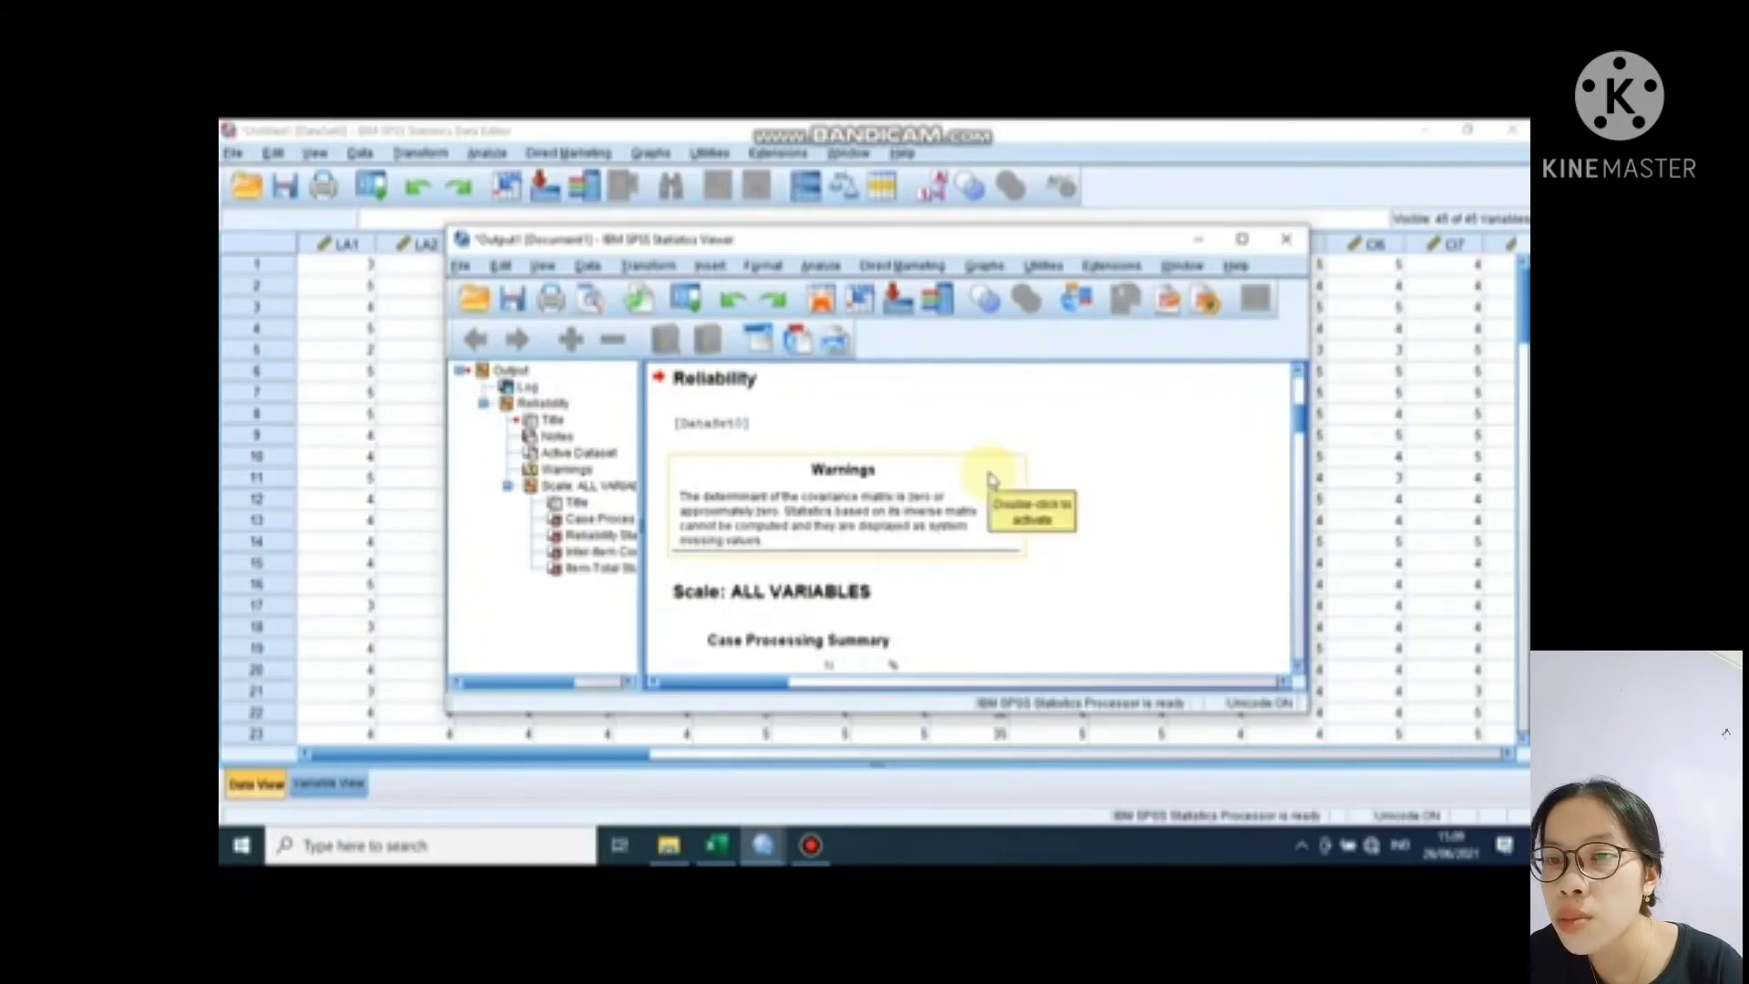
click(1241, 239)
click(573, 487)
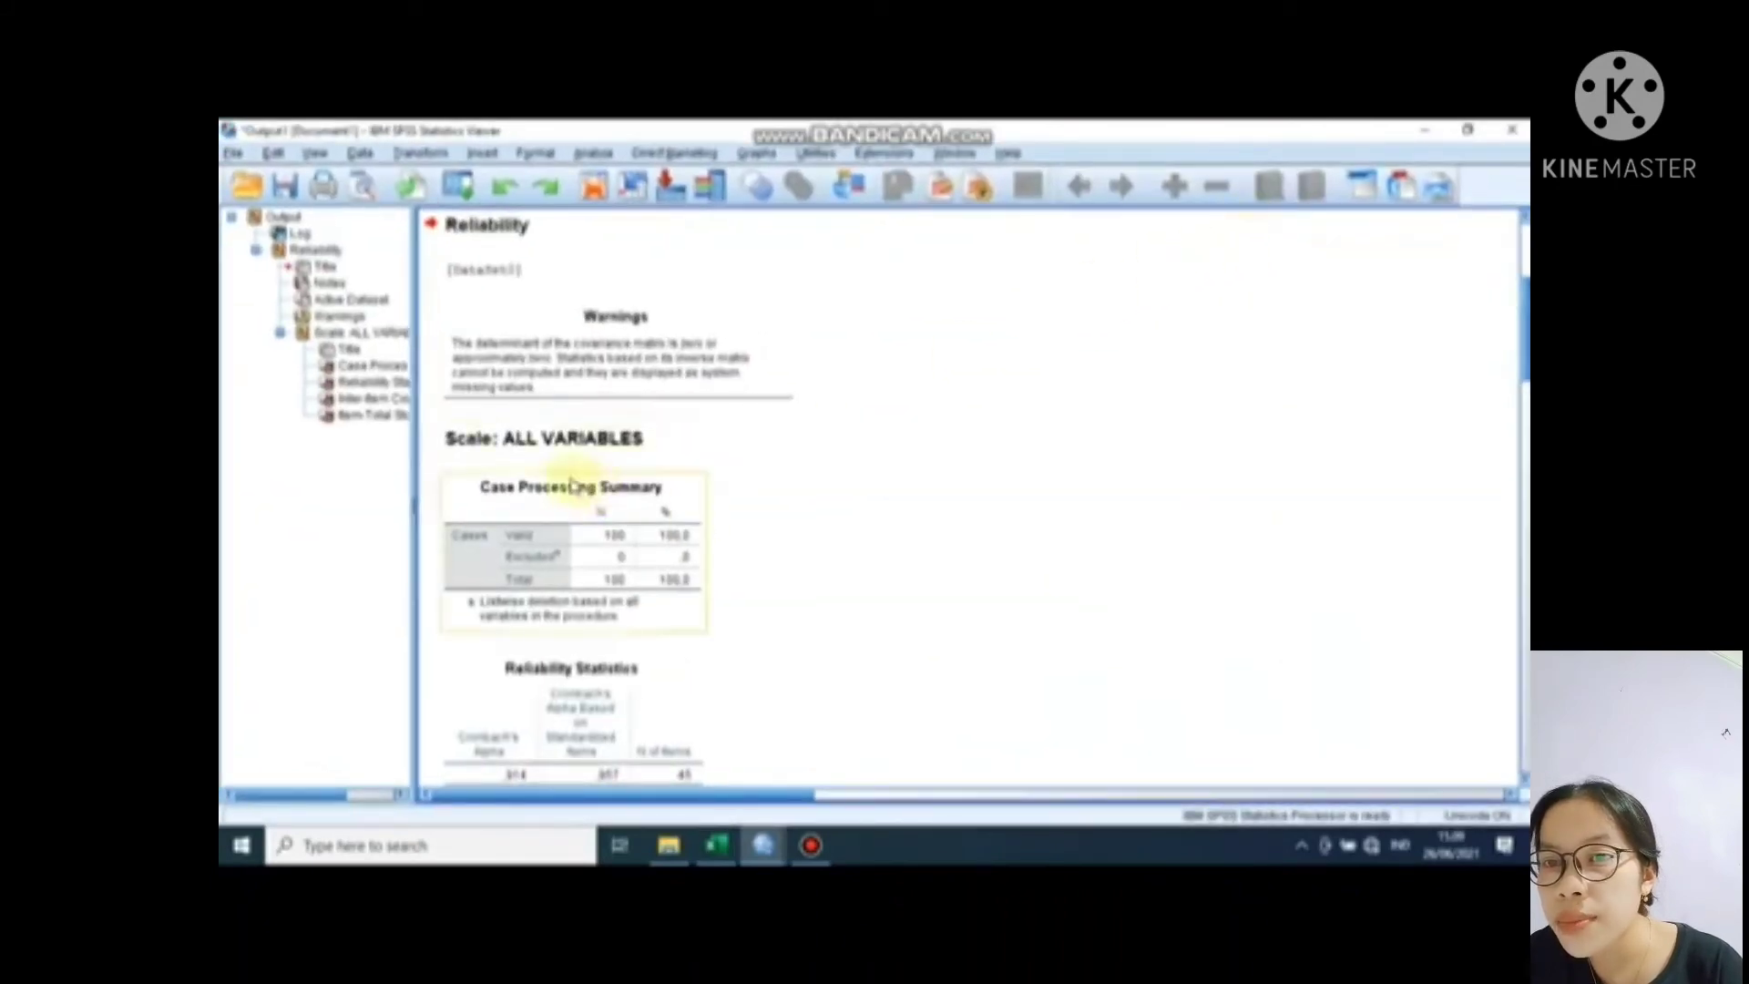
- Examine the reliability output from the Case Processing Summary and Reliability Statistics through the Inter-Item Correlation Matrix to the Item-Total Statistics
scroll(563, 492, down, 2)
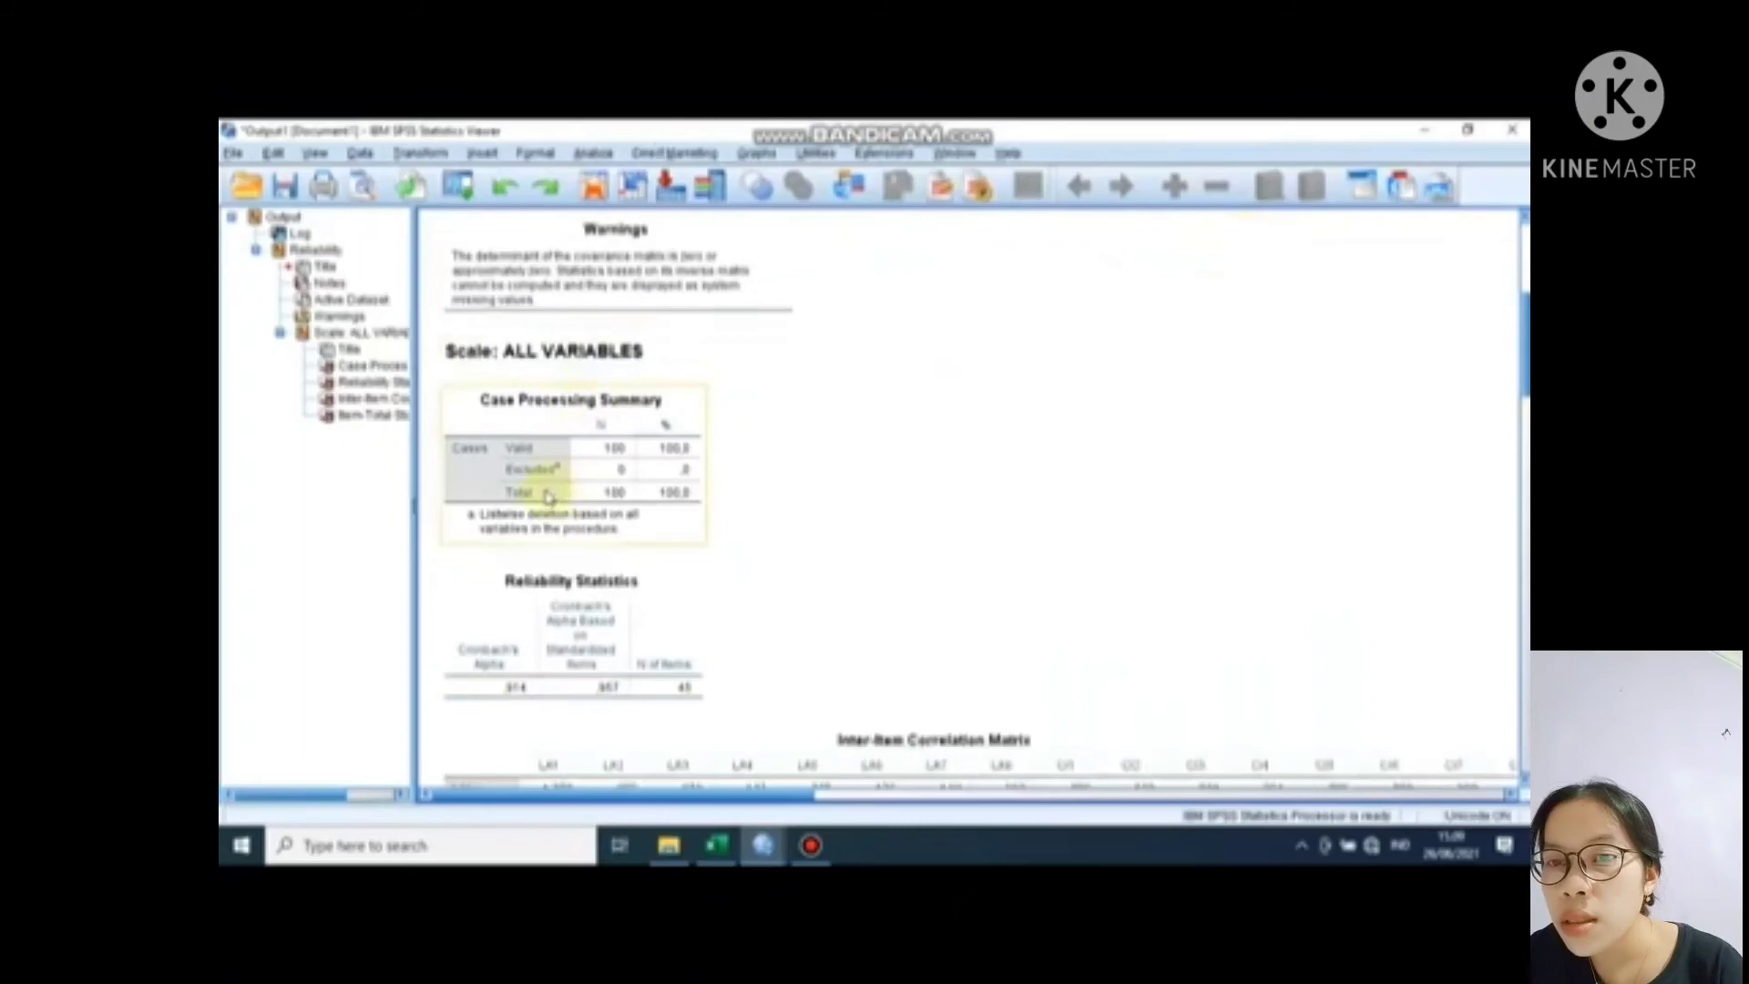
scroll(547, 501, down, 2)
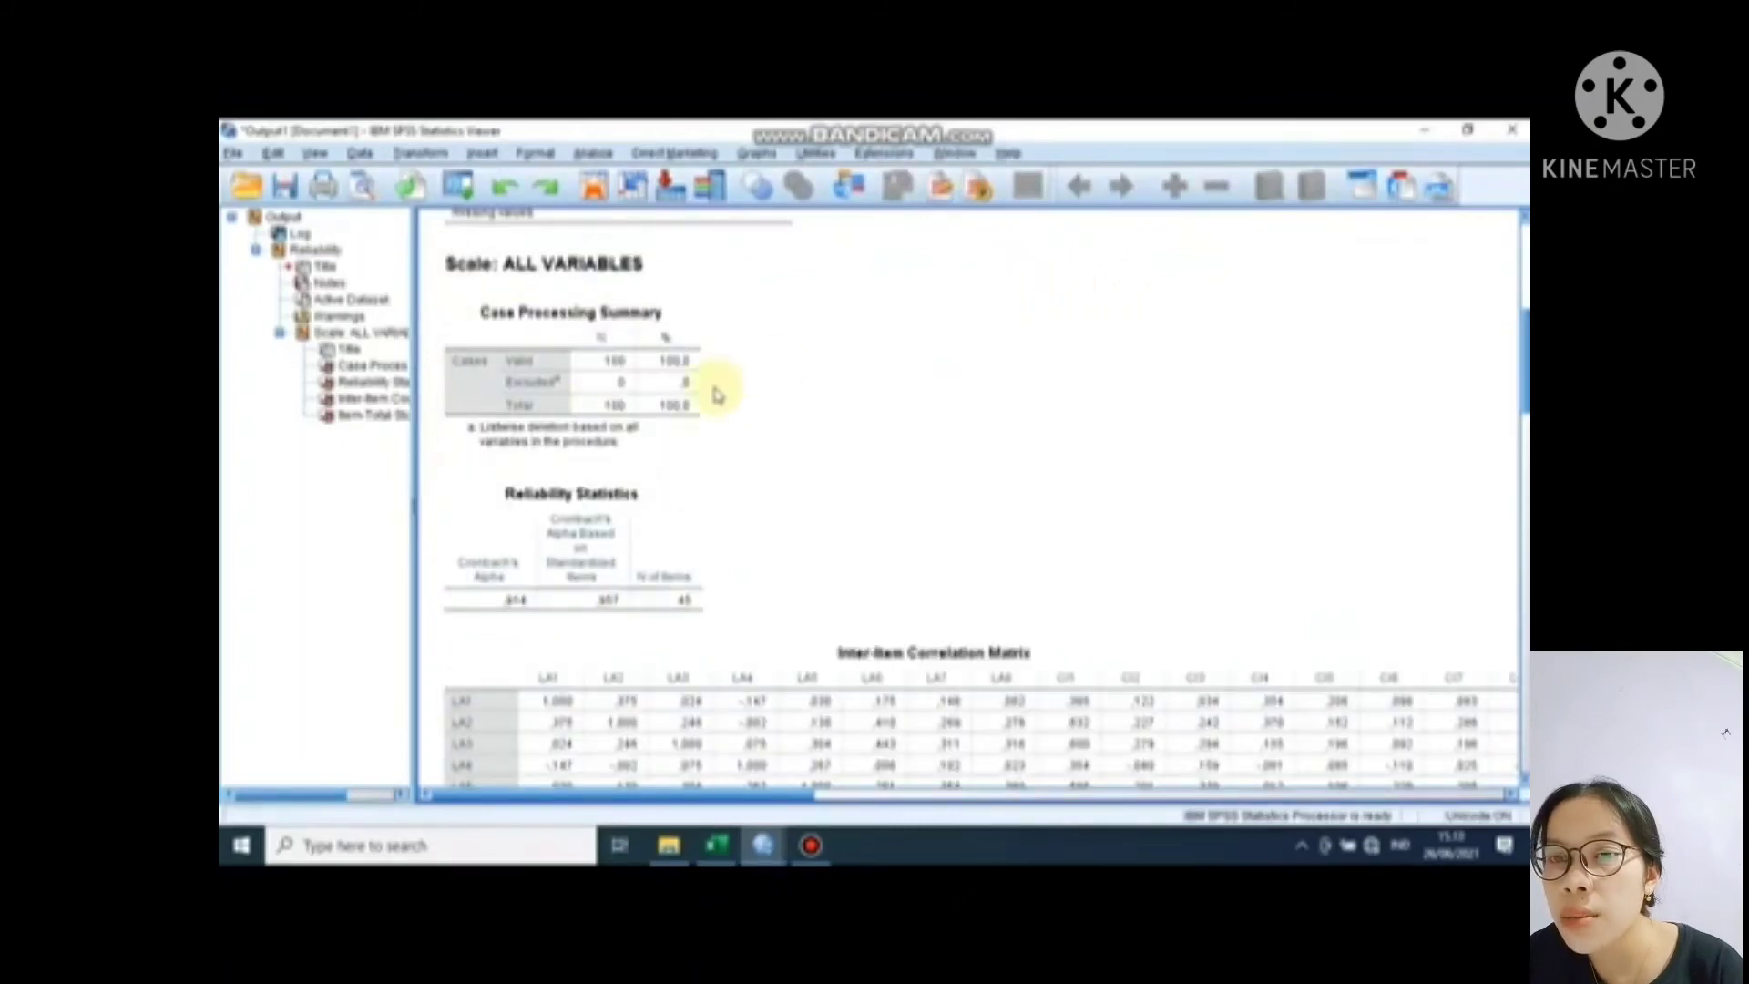
scroll(715, 392, down, 2)
scroll(715, 393, down, 2)
scroll(714, 391, up, 4)
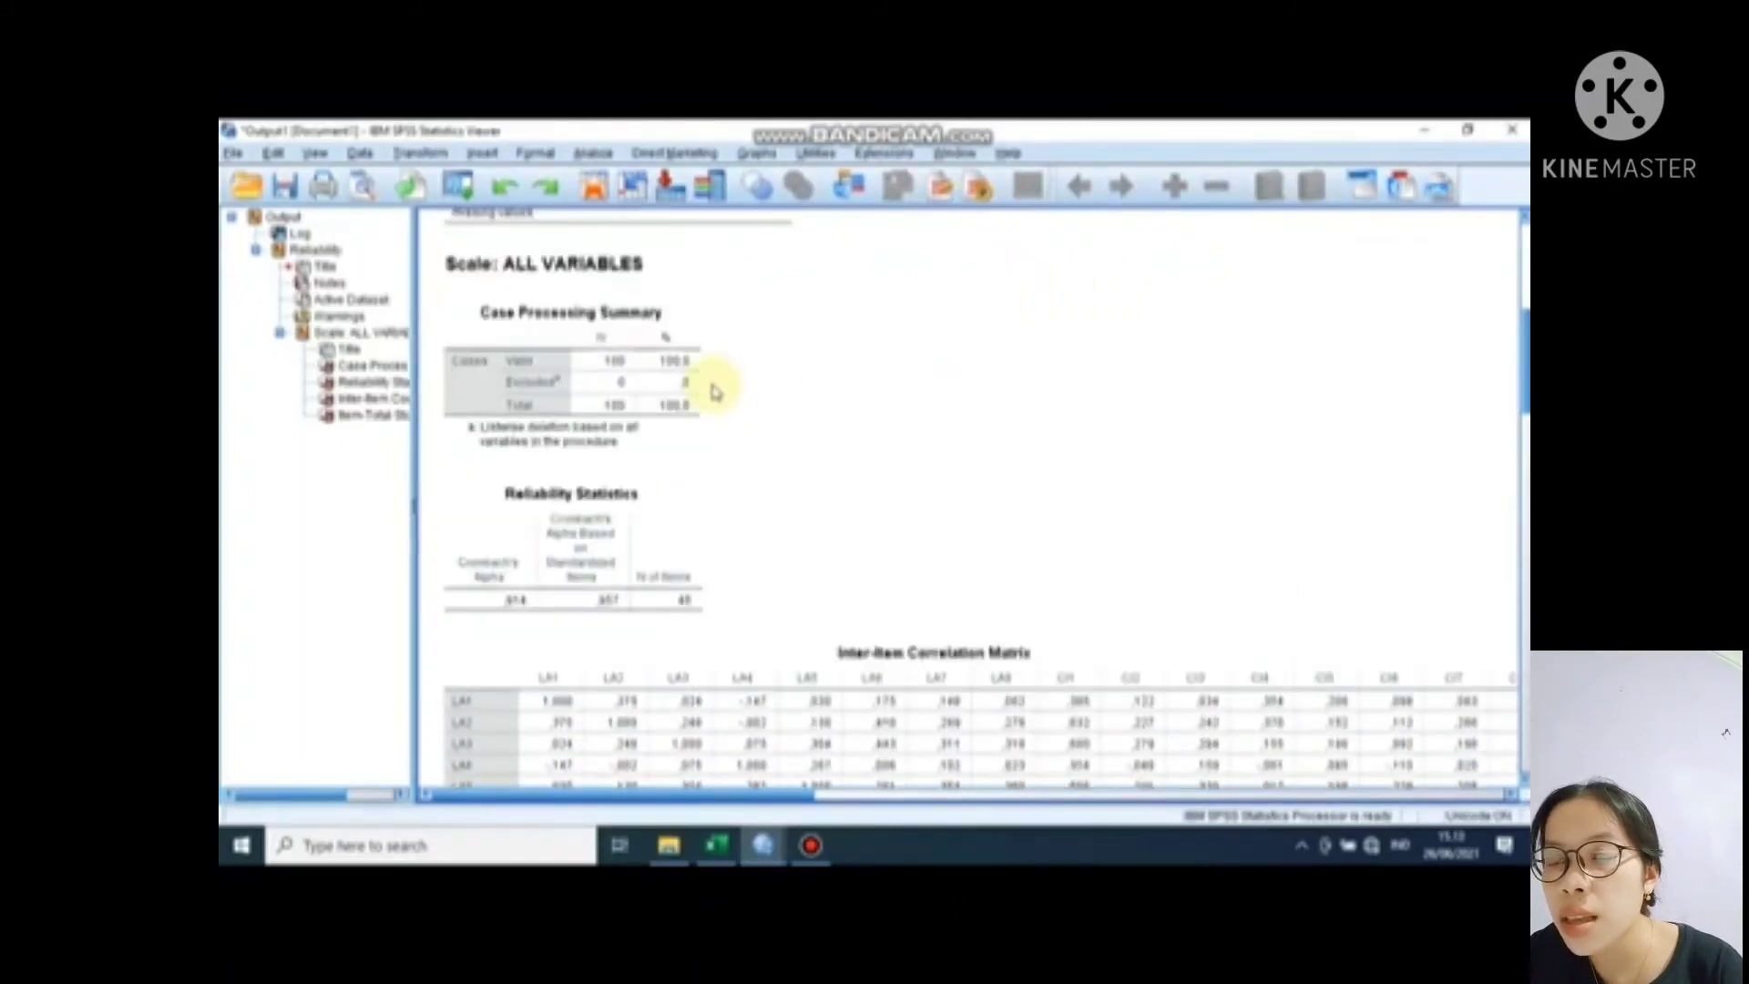
scroll(714, 392, down, 2)
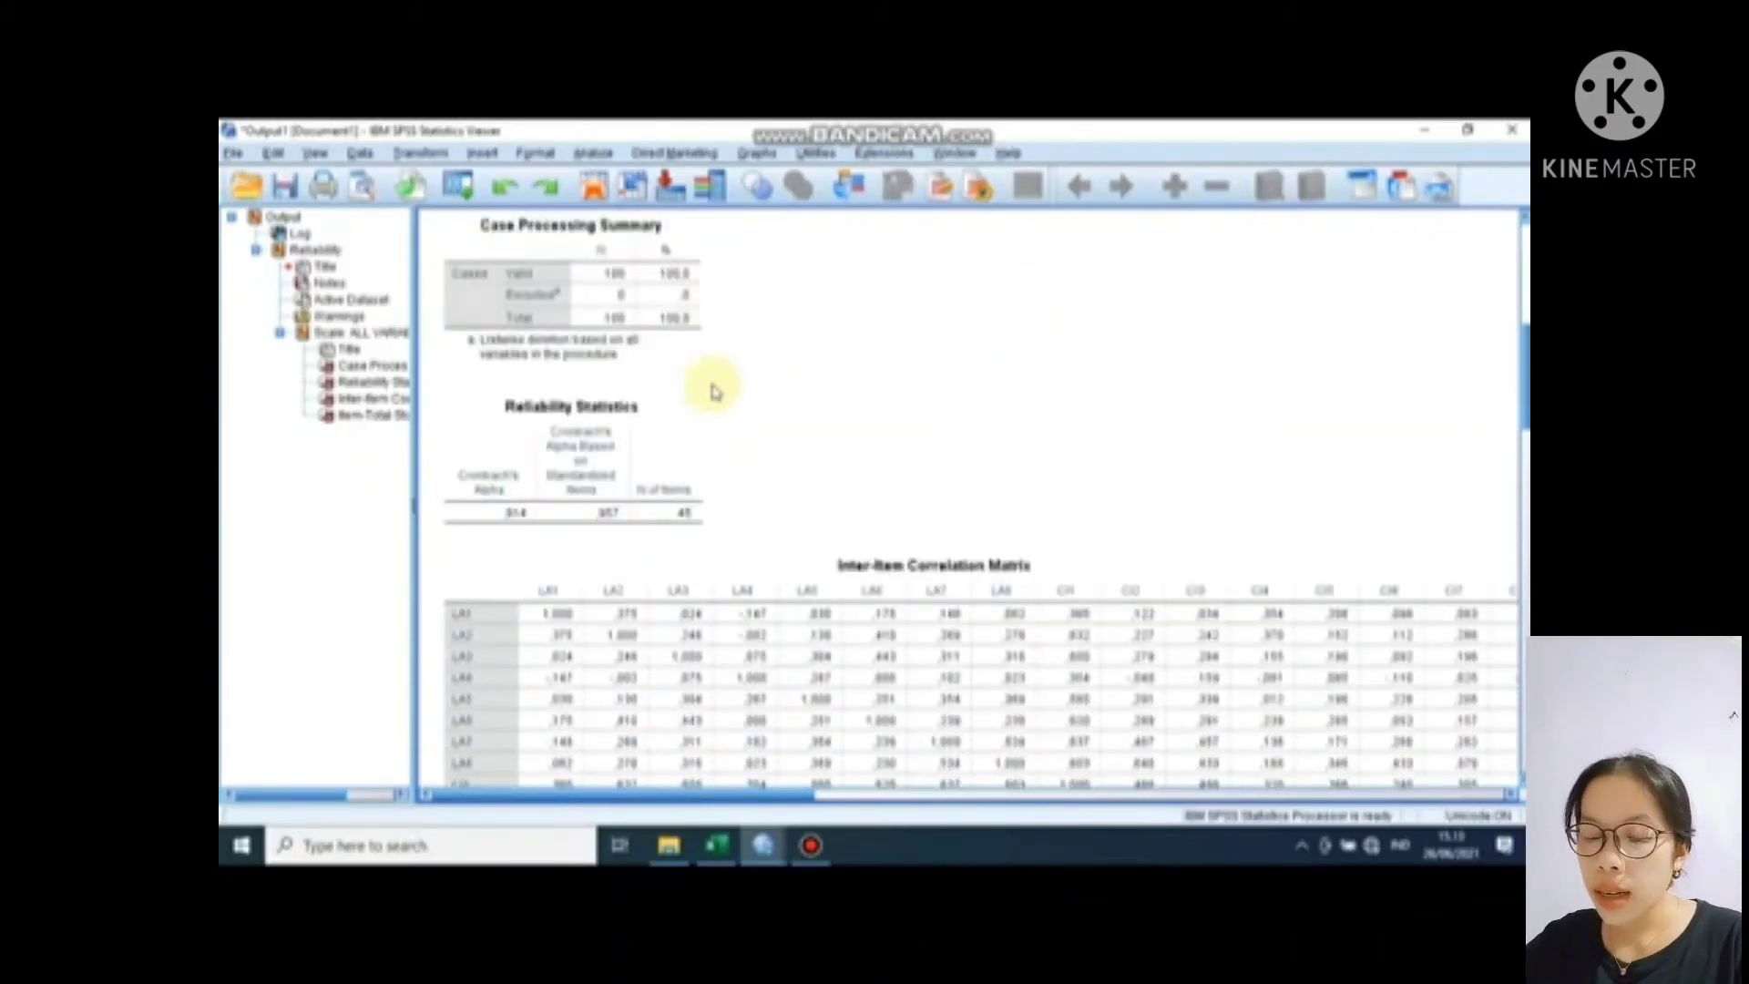
scroll(714, 391, down, 2)
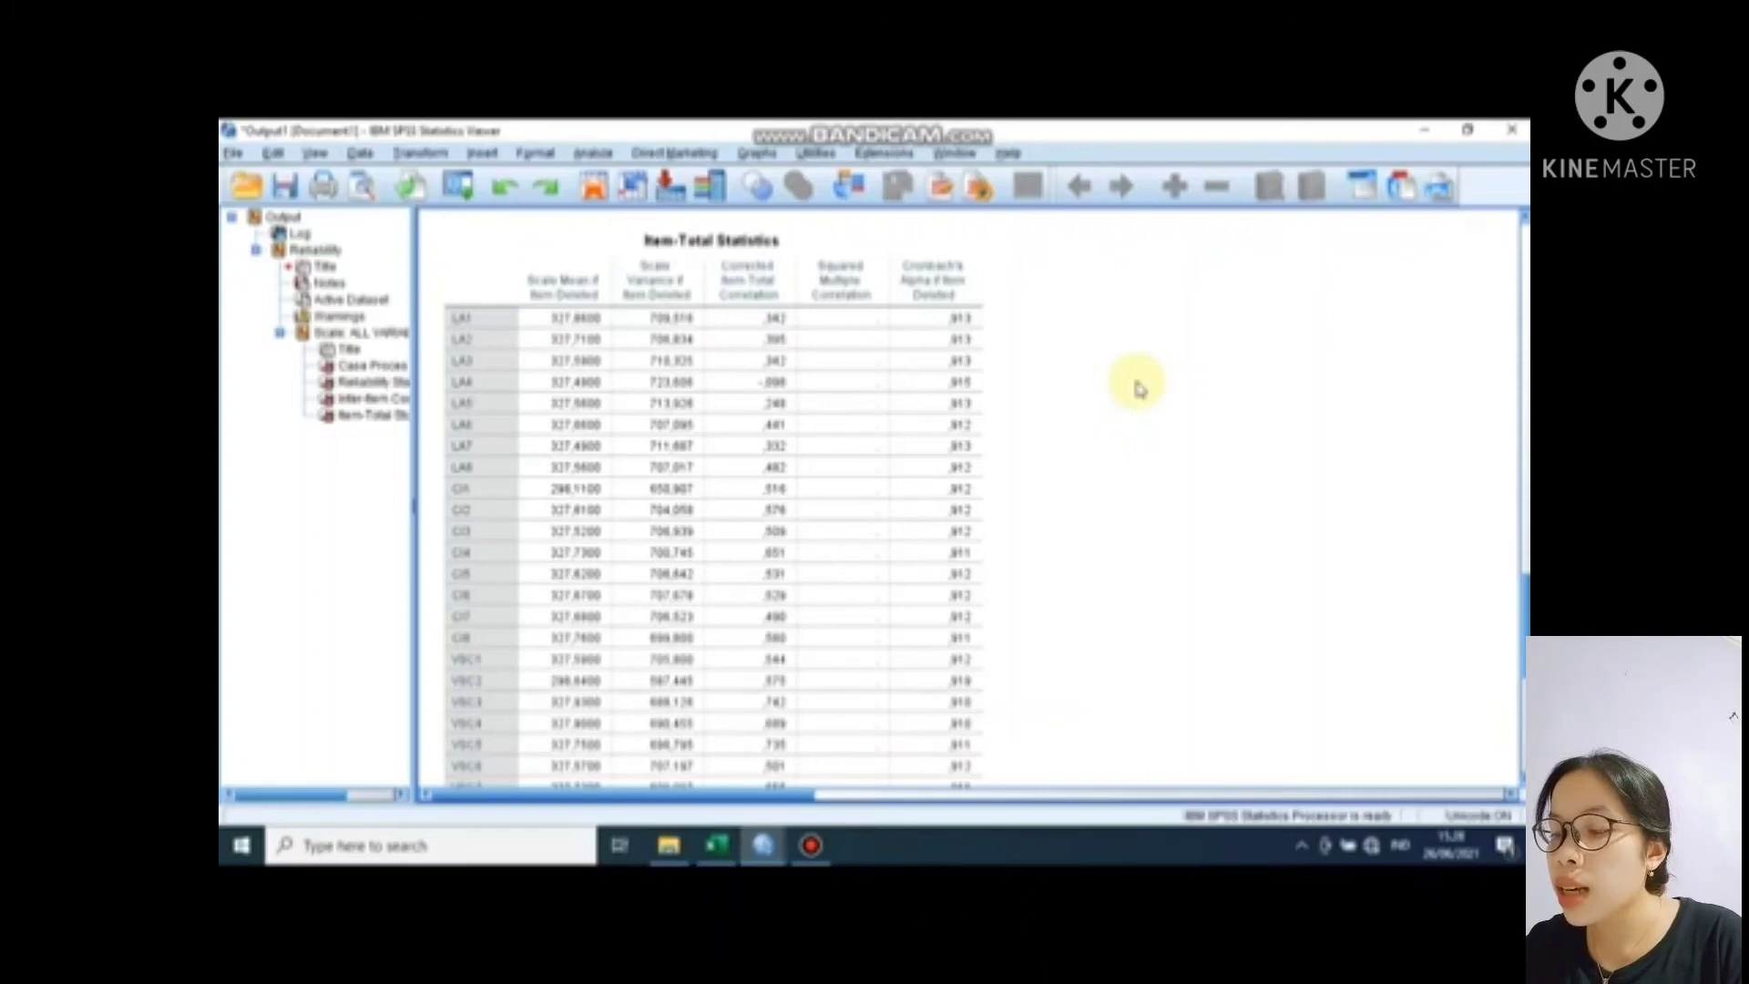
scroll(432, 652, up, 3)
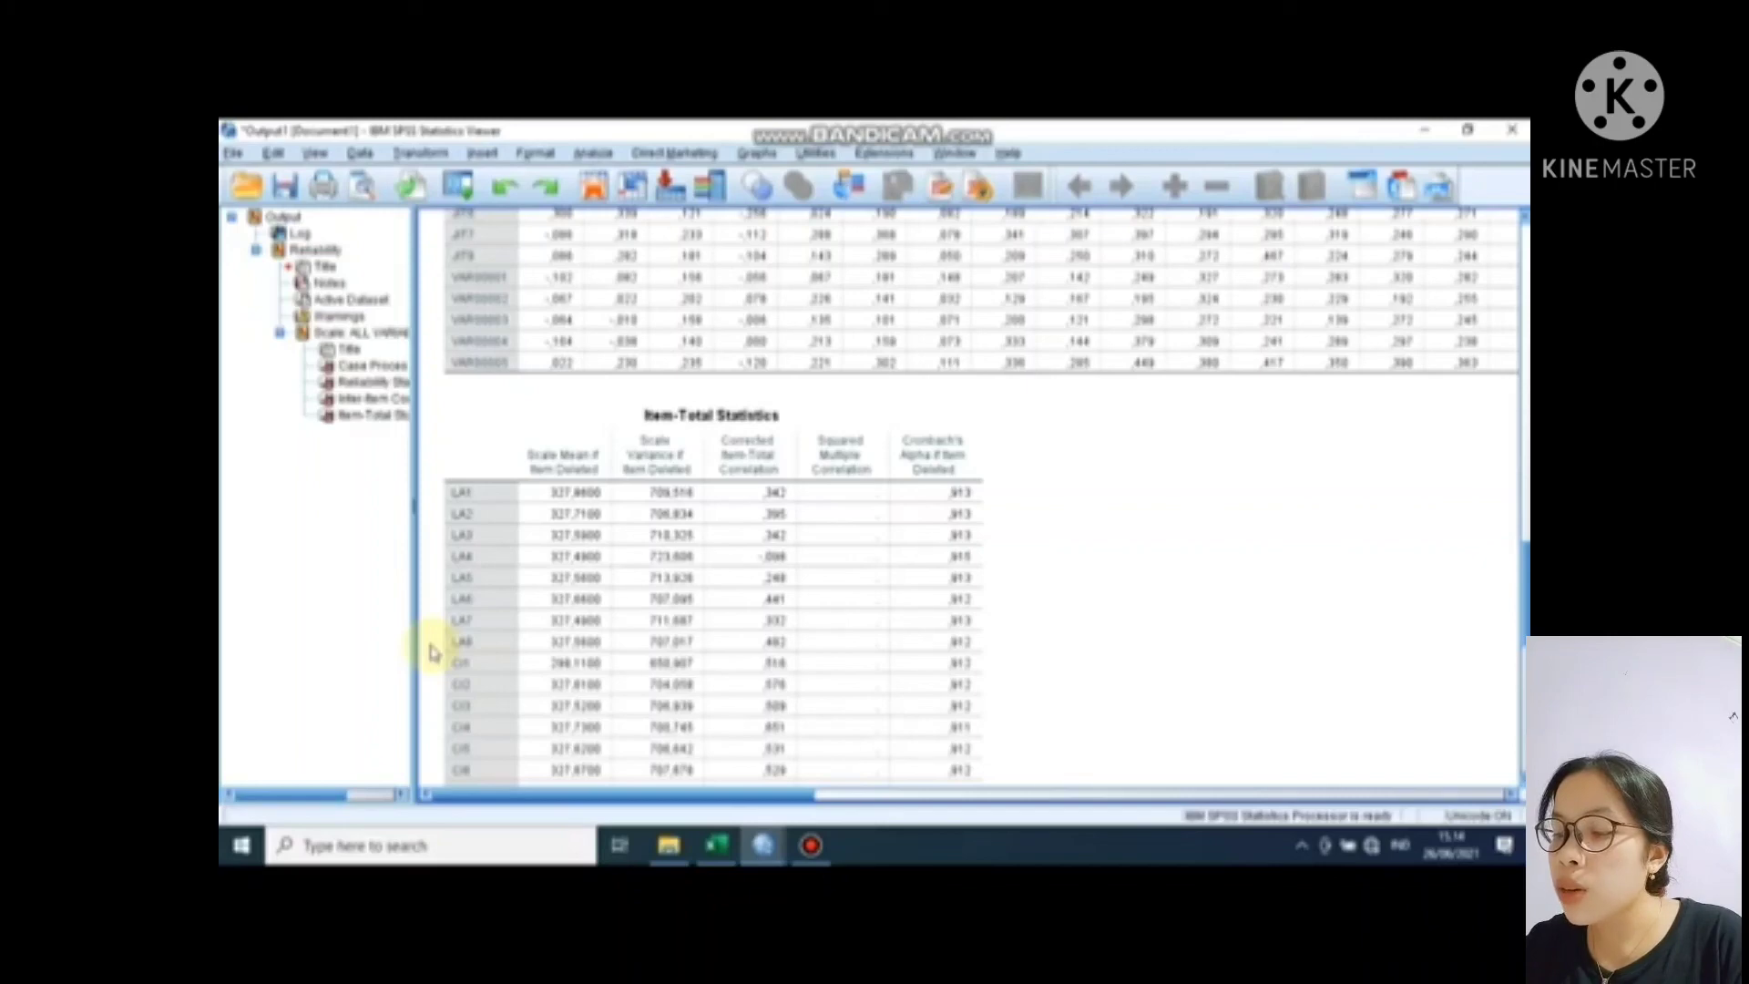
click(473, 583)
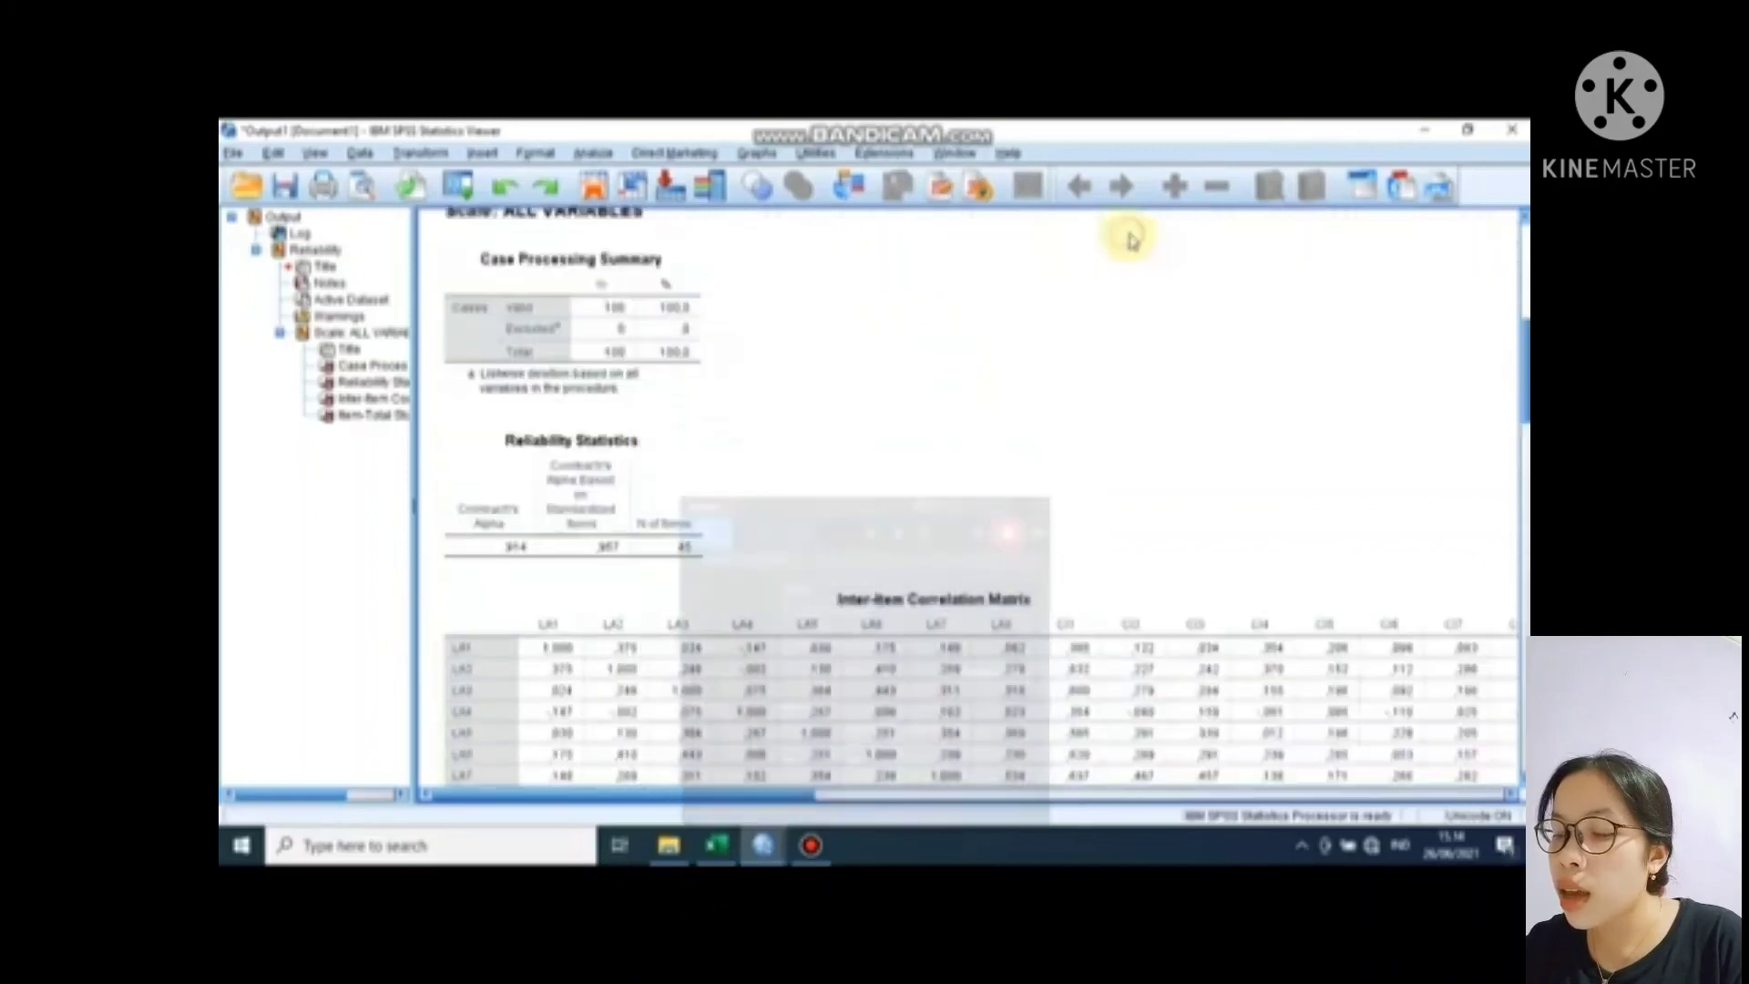